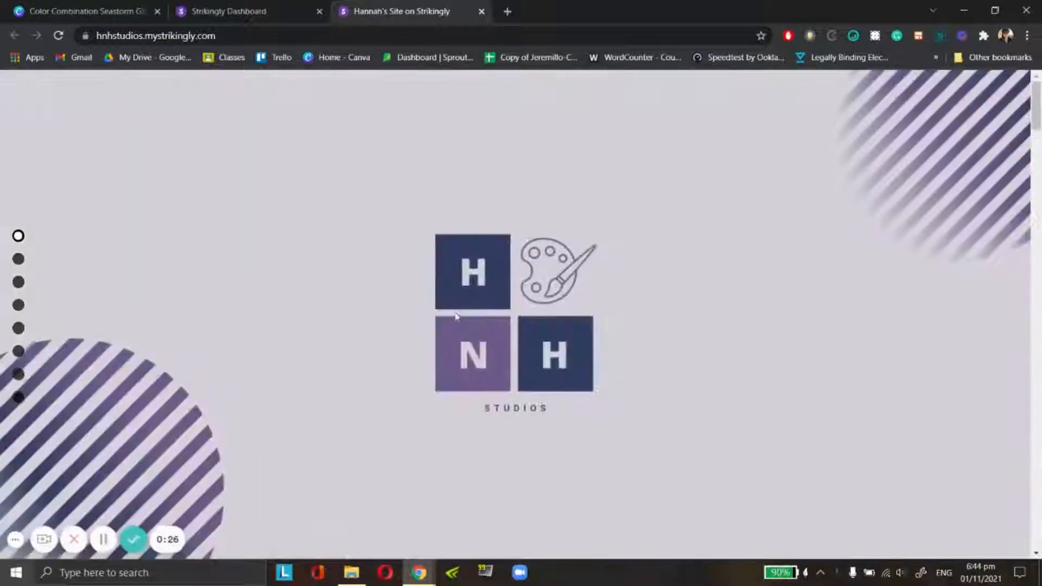
- Switch to the Strikingly dashboard and start creating a new site
{"action": "left_click", "coordinate": [253, 11]}
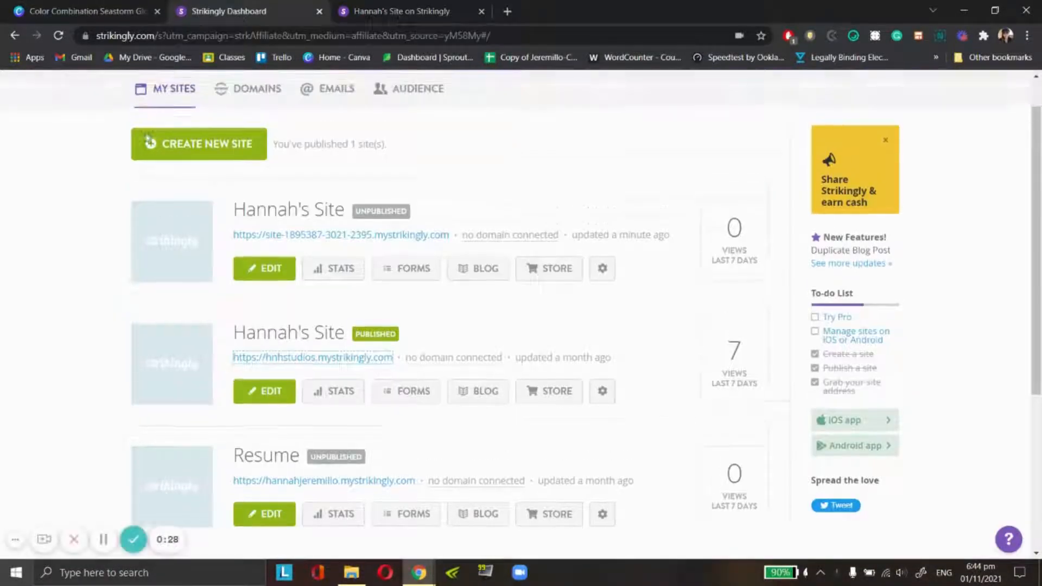
{"action": "scroll", "coordinate": [314, 196], "scroll_direction": "up", "scroll_amount": 2}
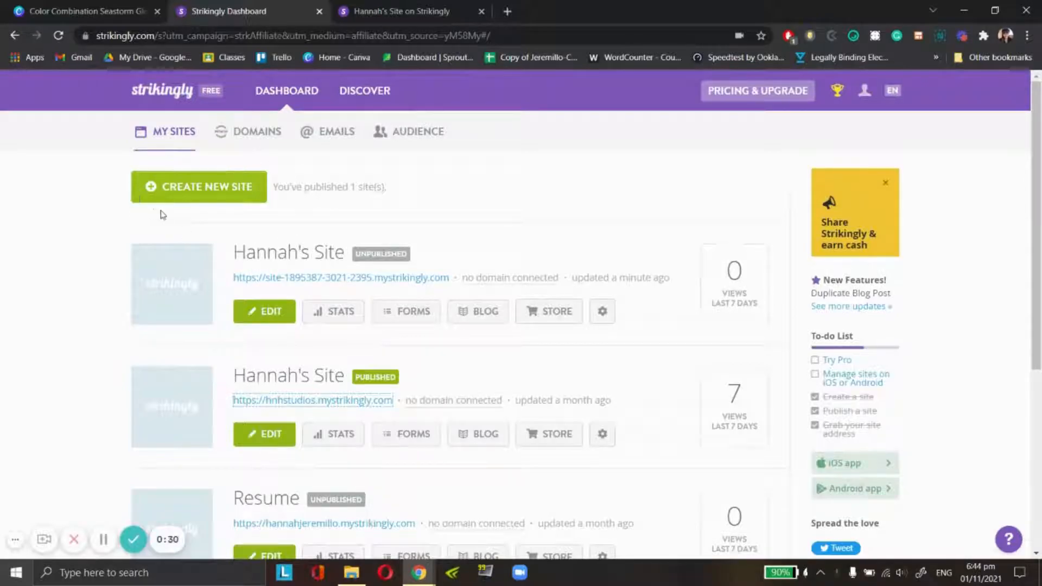
{"action": "left_click", "coordinate": [217, 187]}
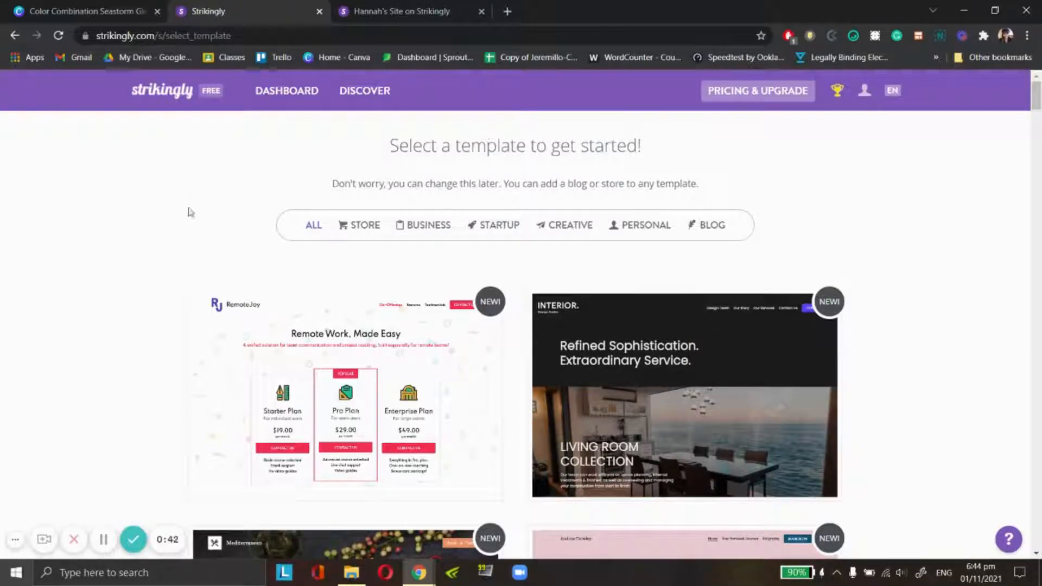
- Look through the available templates, checking the Store, Business, Startup, Personal and Blog categories
{"action": "scroll", "coordinate": [164, 290], "scroll_direction": "down", "scroll_amount": 12}
{"action": "scroll", "coordinate": [165, 292], "scroll_direction": "up", "scroll_amount": 8}
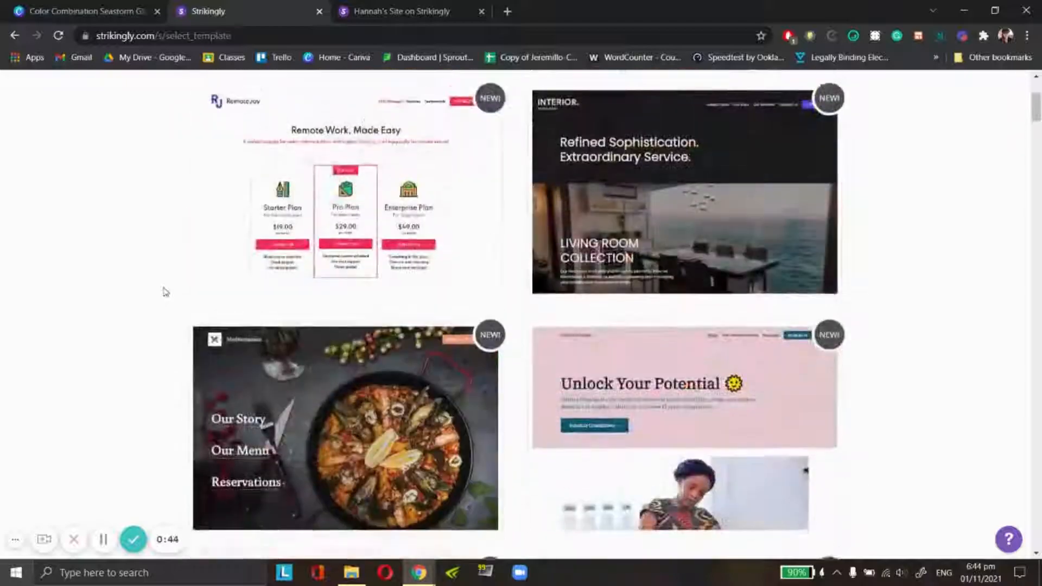
{"action": "scroll", "coordinate": [166, 292], "scroll_direction": "up", "scroll_amount": 4}
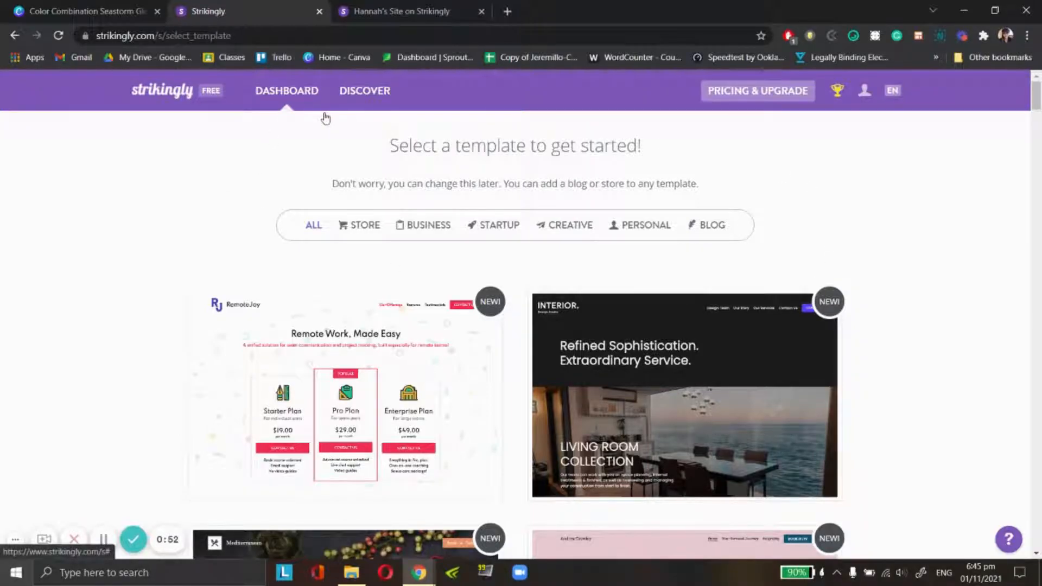
{"action": "left_click", "coordinate": [369, 235]}
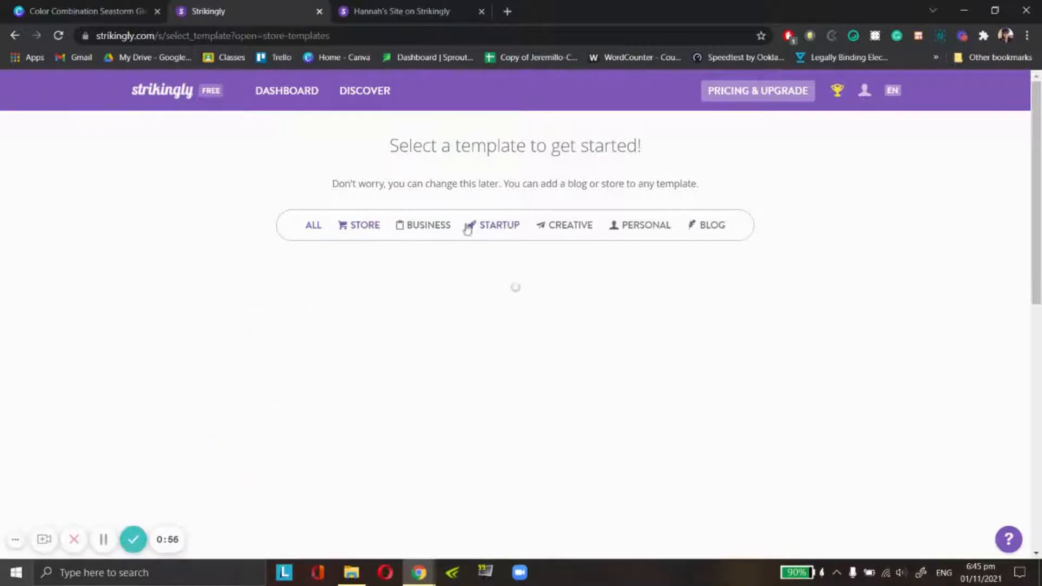
{"action": "left_click", "coordinate": [427, 231]}
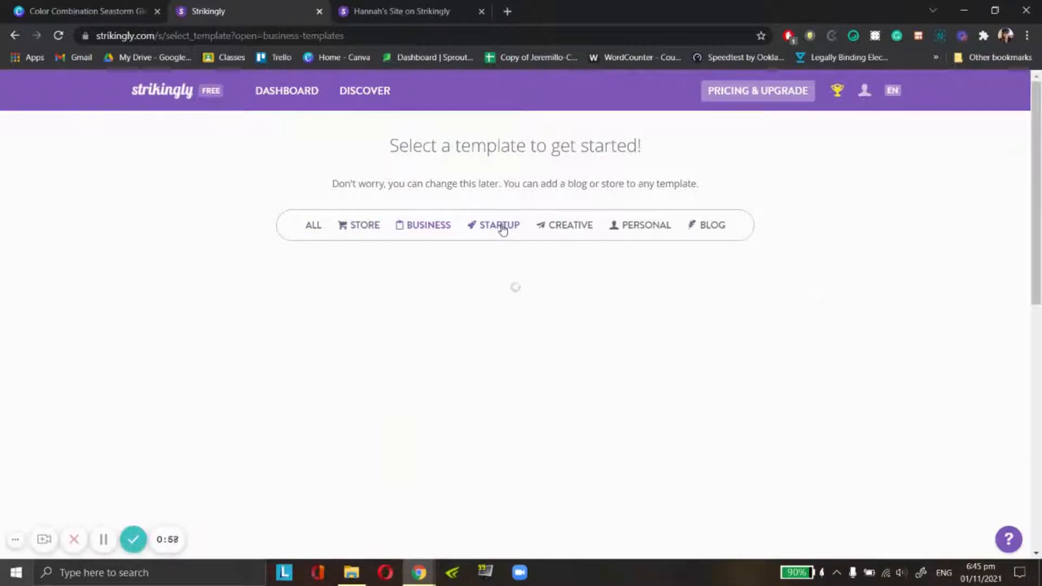
{"action": "left_click", "coordinate": [503, 229]}
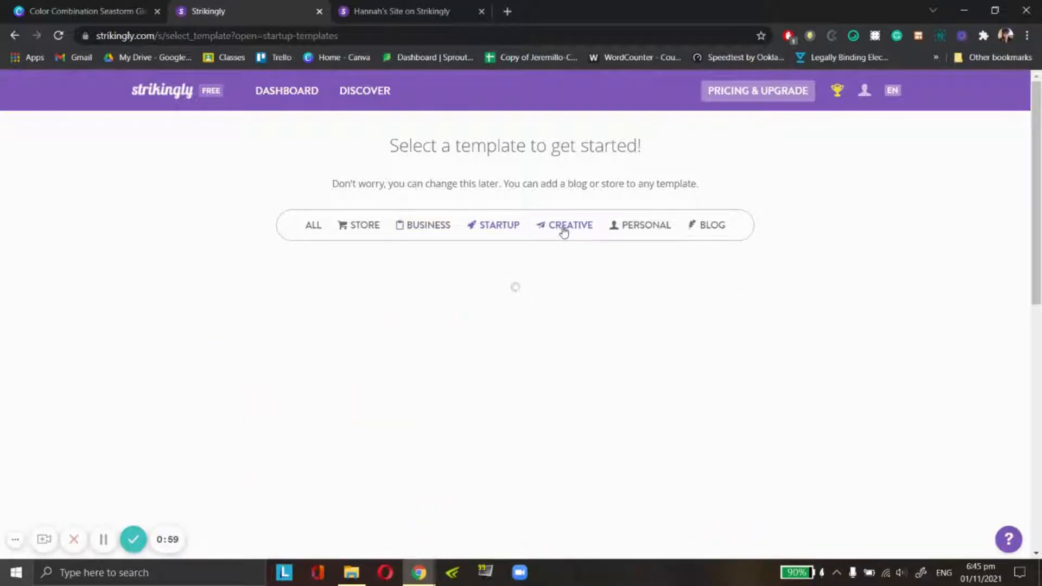
{"action": "left_click", "coordinate": [650, 227]}
{"action": "left_click", "coordinate": [722, 229]}
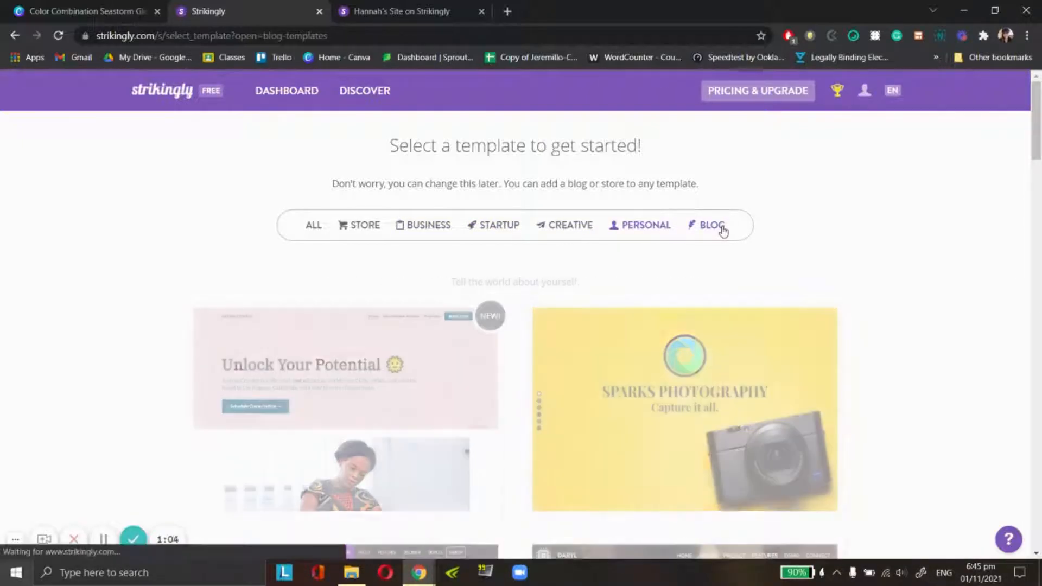
{"action": "scroll", "coordinate": [516, 379], "scroll_direction": "down", "scroll_amount": 10}
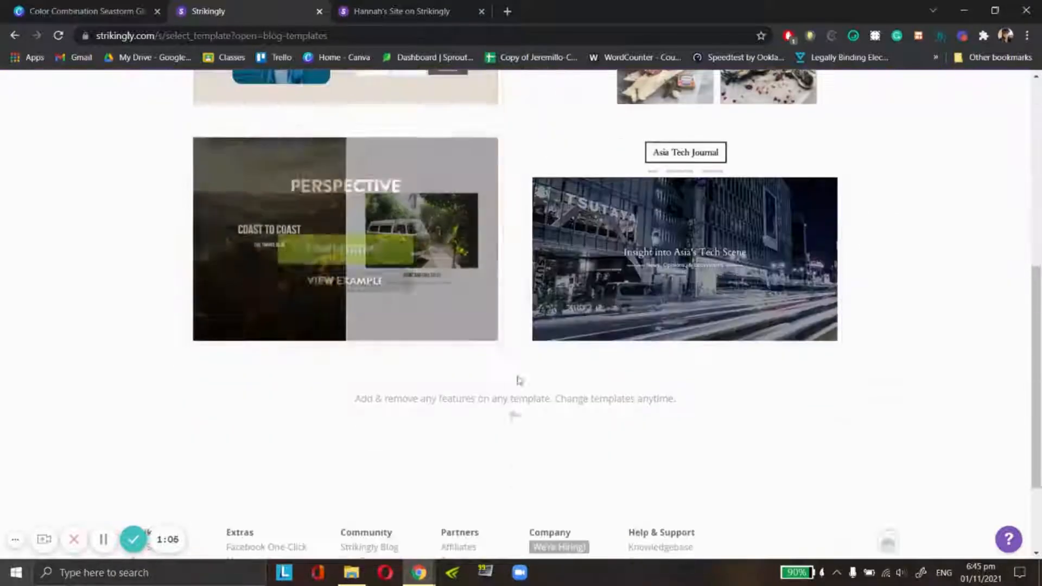
{"action": "scroll", "coordinate": [675, 389], "scroll_direction": "up", "scroll_amount": 12}
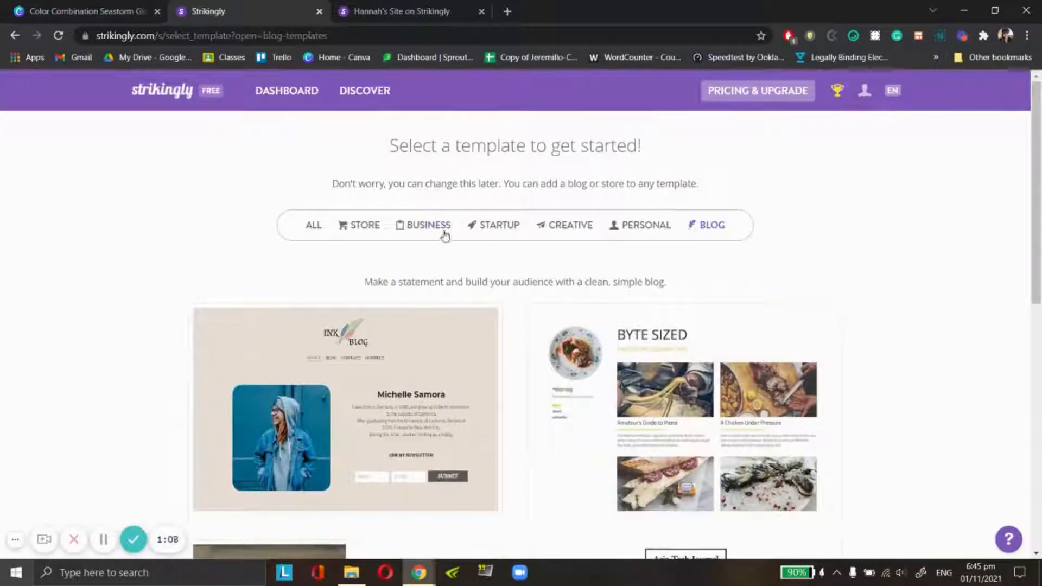
- Compare the templates offered in the Business and Personal categories
{"action": "left_click", "coordinate": [432, 233]}
{"action": "scroll", "coordinate": [484, 247], "scroll_direction": "down", "scroll_amount": 5}
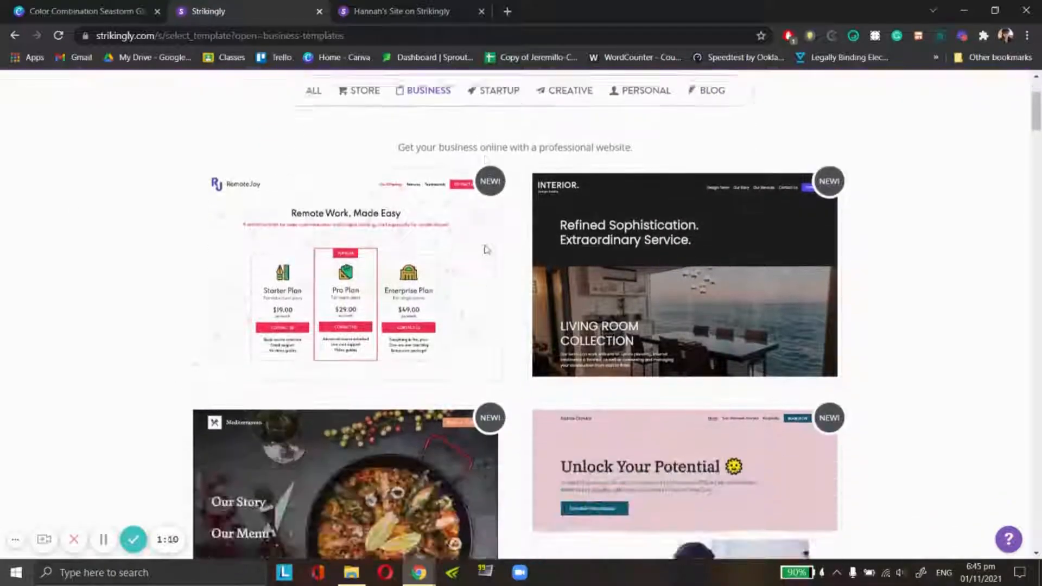
{"action": "scroll", "coordinate": [489, 243], "scroll_direction": "down", "scroll_amount": 6}
{"action": "scroll", "coordinate": [979, 363], "scroll_direction": "up", "scroll_amount": 9}
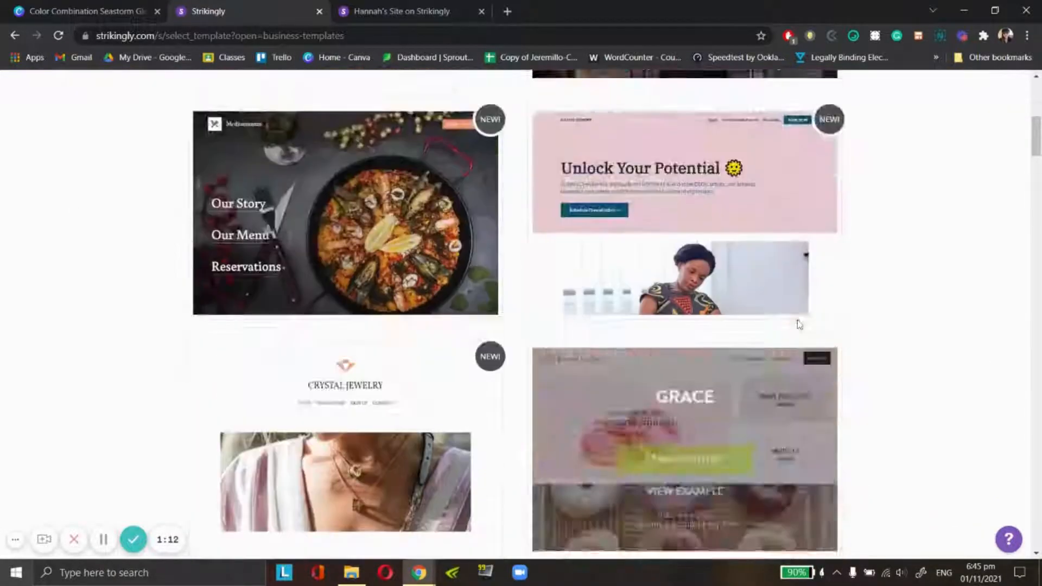
{"action": "left_click", "coordinate": [646, 89]}
{"action": "scroll", "coordinate": [663, 360], "scroll_direction": "down", "scroll_amount": 9}
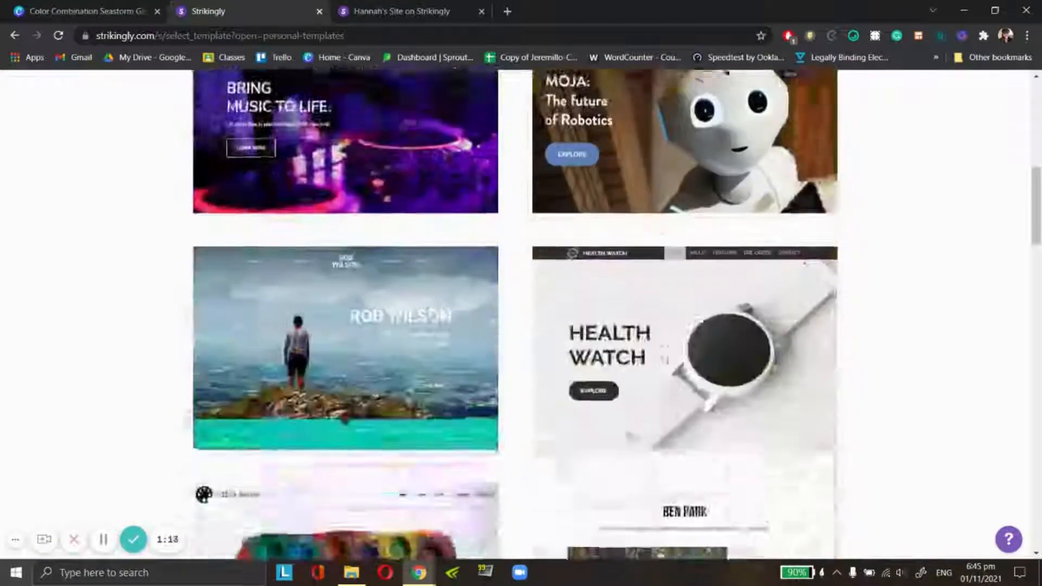
{"action": "scroll", "coordinate": [663, 359], "scroll_direction": "down", "scroll_amount": 8}
{"action": "scroll", "coordinate": [663, 356], "scroll_direction": "up", "scroll_amount": 15}
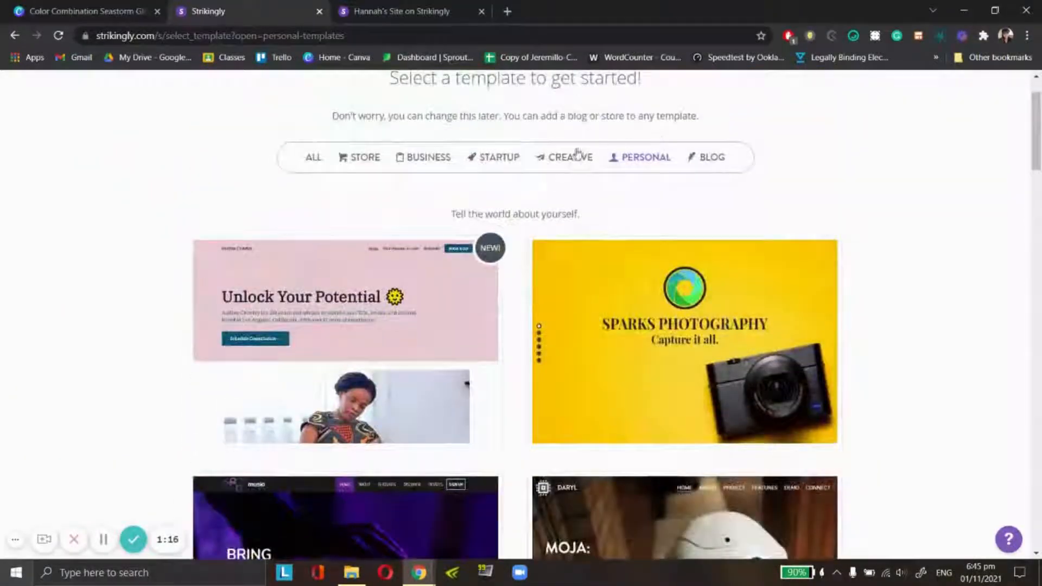
- Start editing a new site based on the Pastry Corner template from the Creative category
{"action": "left_click", "coordinate": [577, 156]}
{"action": "scroll", "coordinate": [879, 237], "scroll_direction": "down", "scroll_amount": 4}
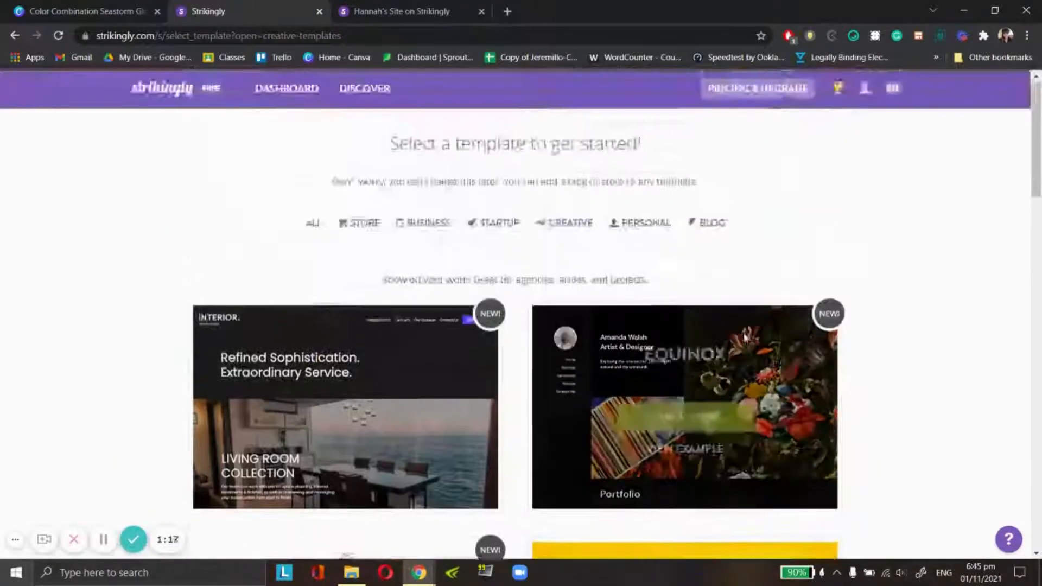
{"action": "scroll", "coordinate": [879, 237], "scroll_direction": "down", "scroll_amount": 12}
{"action": "scroll", "coordinate": [743, 337], "scroll_direction": "down", "scroll_amount": 3}
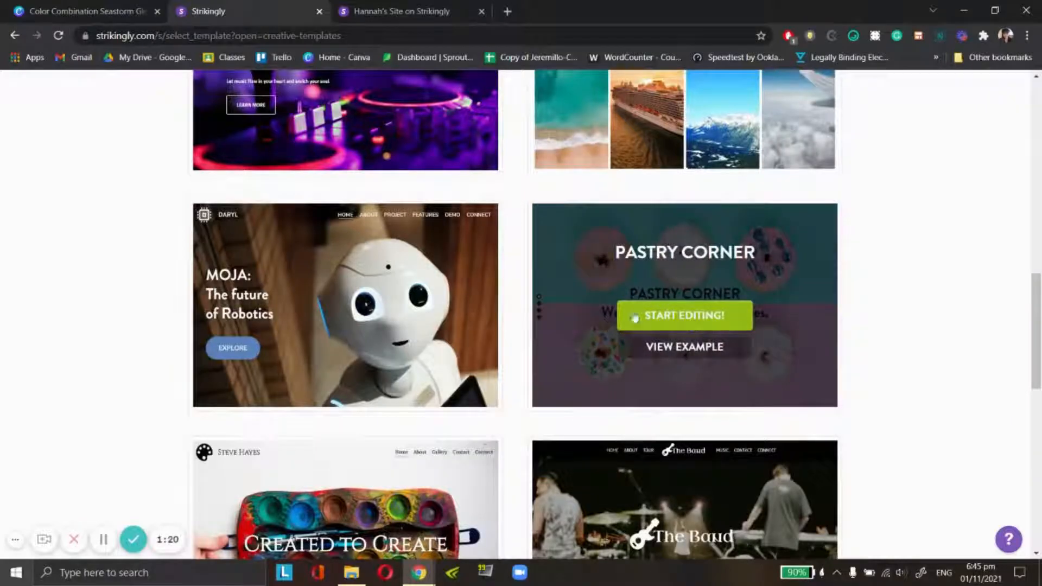
{"action": "left_click", "coordinate": [686, 321]}
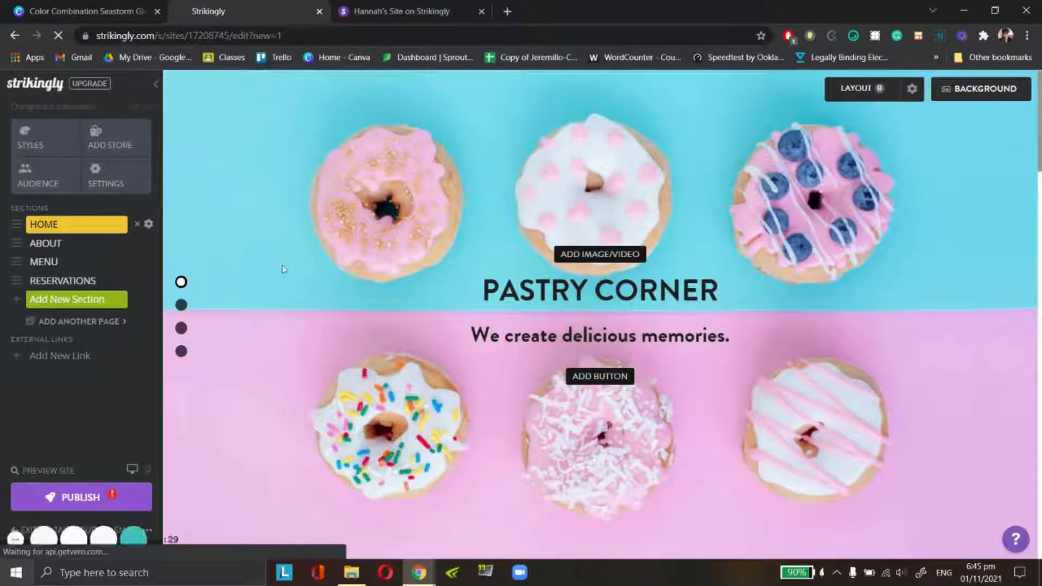
- Look over the template's sections and the editable title and tagline in the Home section
{"action": "scroll", "coordinate": [288, 214], "scroll_direction": "down", "scroll_amount": 1}
{"action": "scroll", "coordinate": [287, 214], "scroll_direction": "down", "scroll_amount": 15}
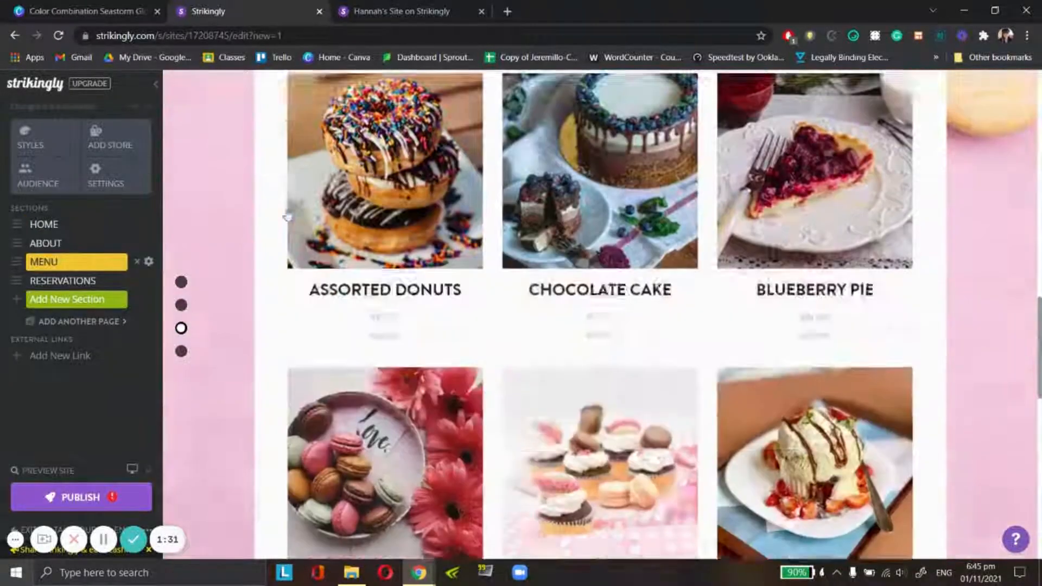
{"action": "scroll", "coordinate": [288, 214], "scroll_direction": "up", "scroll_amount": 15}
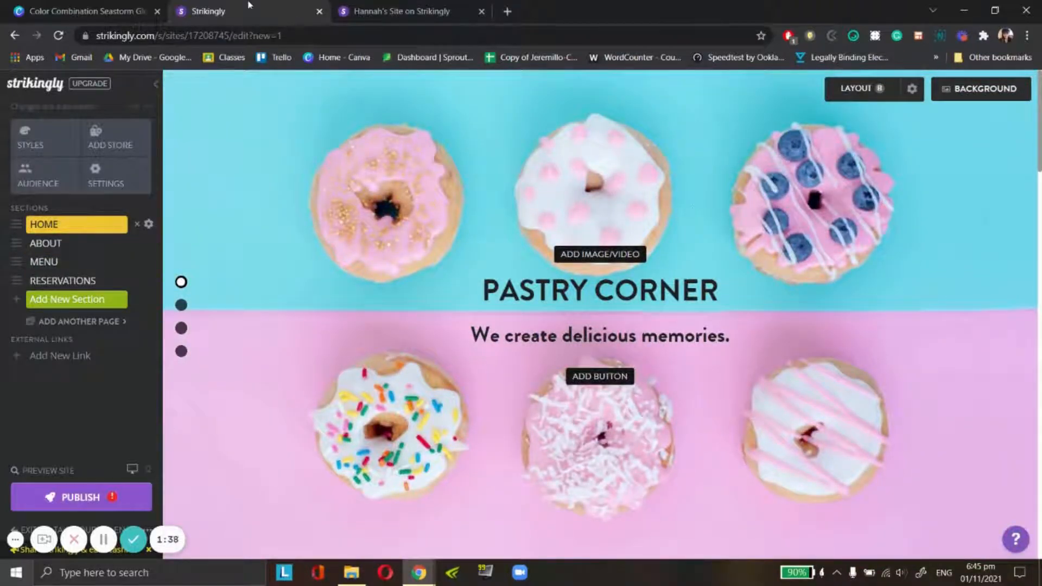
{"action": "triple_click", "coordinate": [570, 296]}
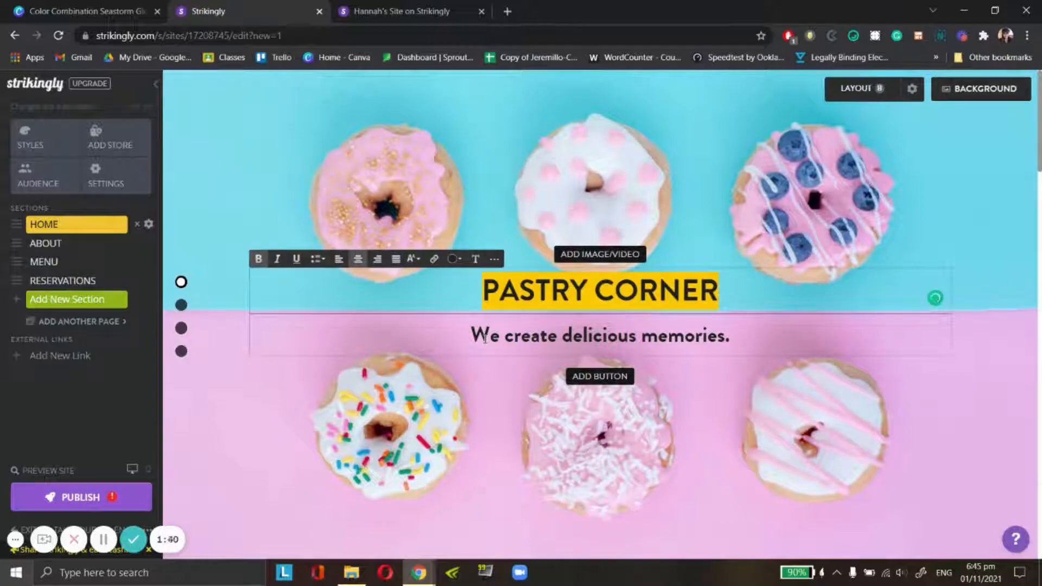
{"action": "triple_click", "coordinate": [485, 337]}
{"action": "scroll", "coordinate": [278, 224], "scroll_direction": "down", "scroll_amount": 3}
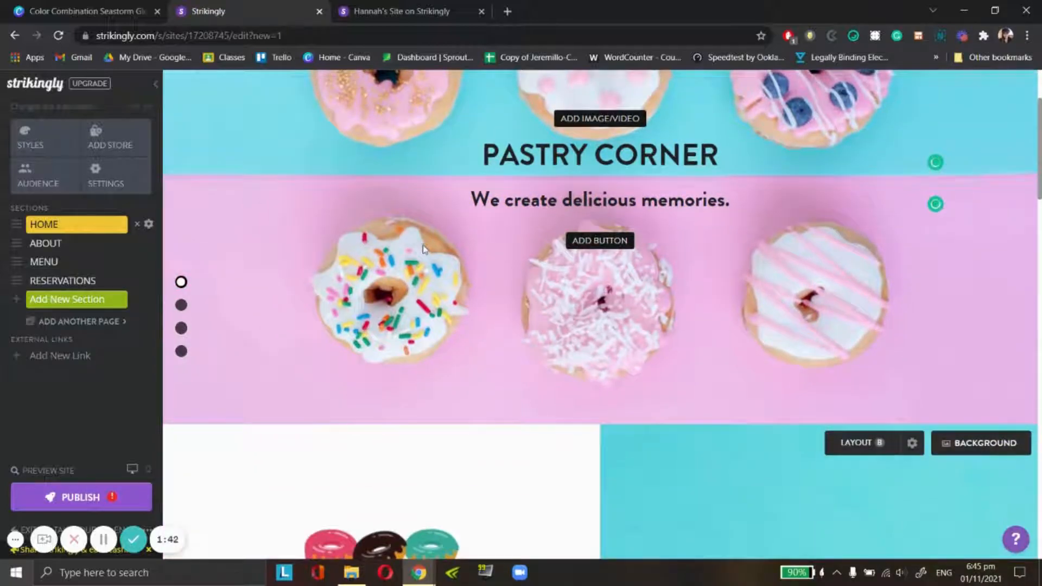
{"action": "scroll", "coordinate": [424, 245], "scroll_direction": "up", "scroll_amount": 3}
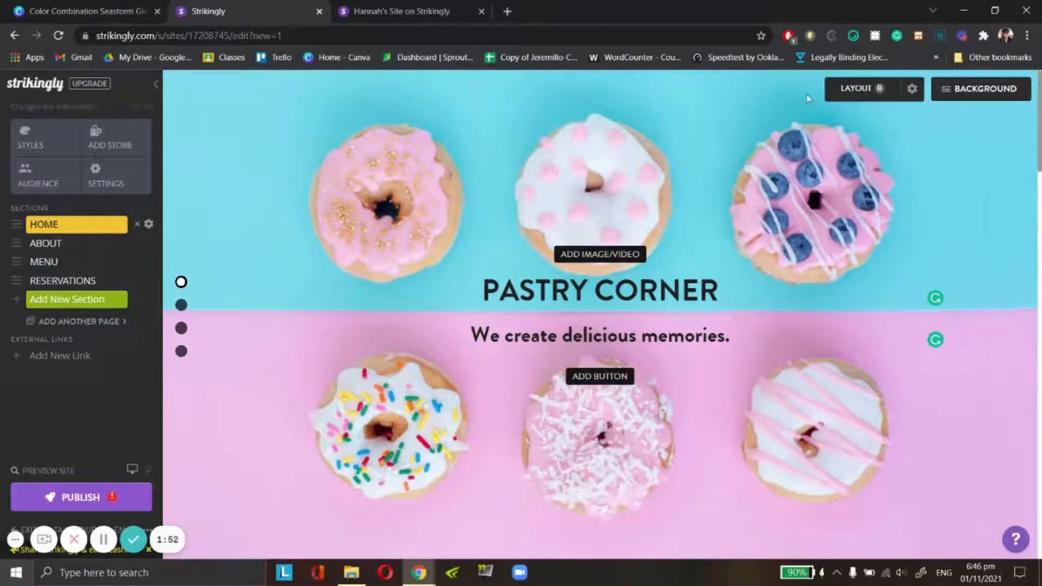
- Preview the suggested background images for the Home section
{"action": "left_click", "coordinate": [989, 91]}
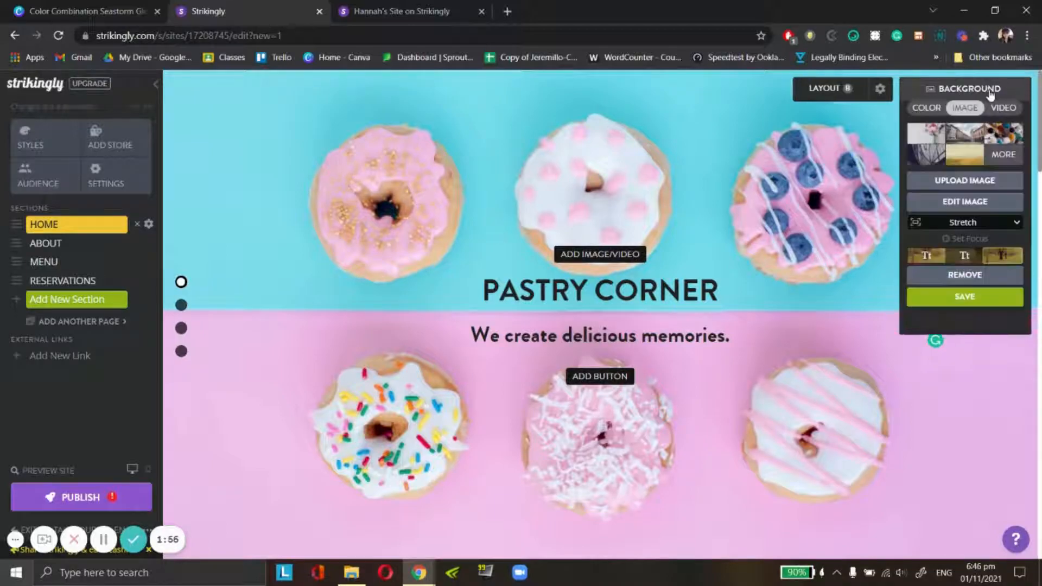
{"action": "left_click", "coordinate": [950, 133]}
{"action": "left_click", "coordinate": [930, 136]}
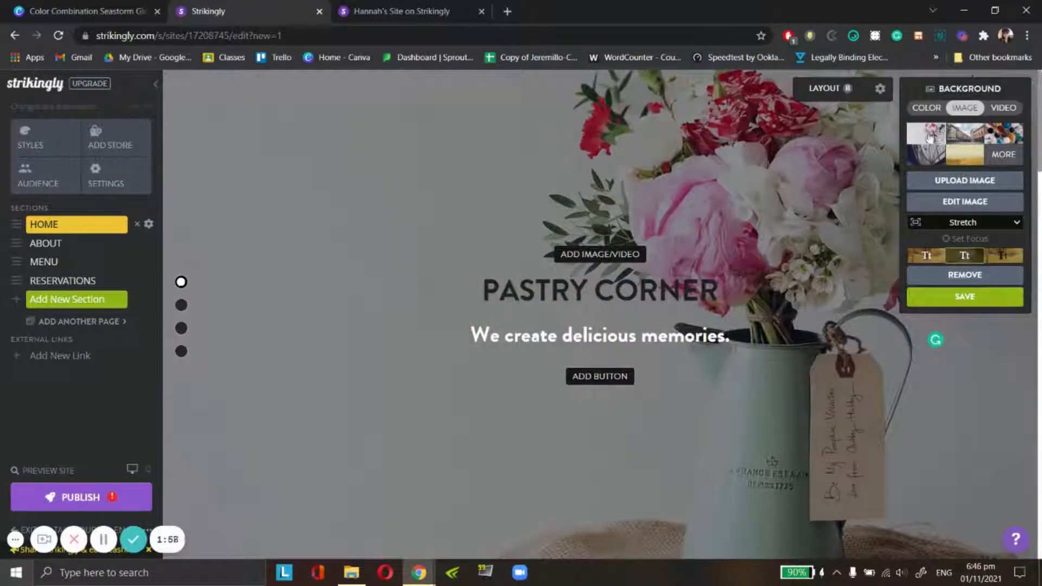
{"action": "left_click", "coordinate": [971, 136]}
{"action": "left_click", "coordinate": [1005, 136]}
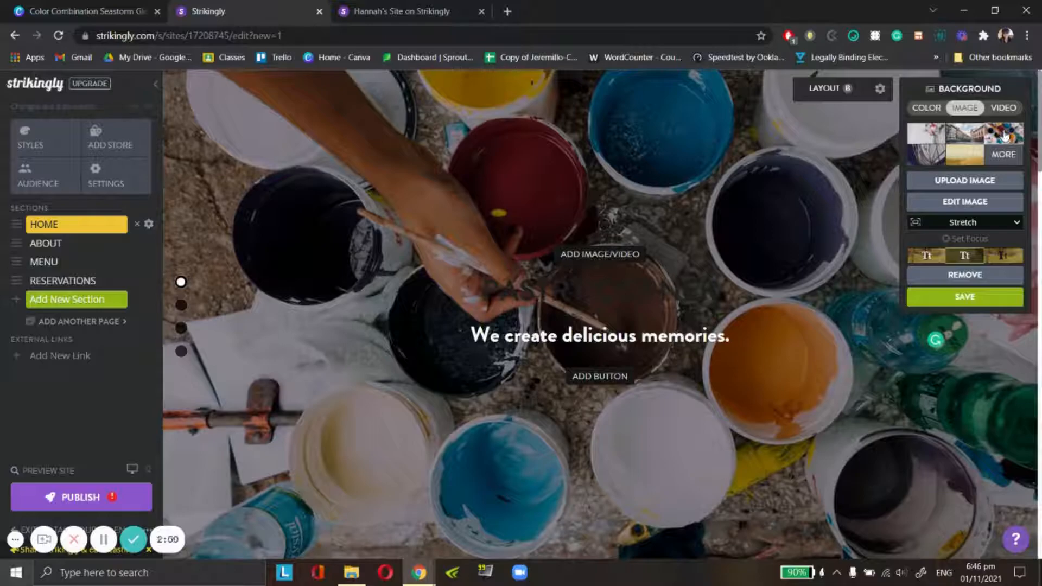
{"action": "left_click", "coordinate": [966, 135]}
{"action": "left_click", "coordinate": [965, 154]}
{"action": "left_click", "coordinate": [926, 155]}
- Set the Home section's background to the black lantern photo from the Strikingly library
{"action": "left_click", "coordinate": [999, 156]}
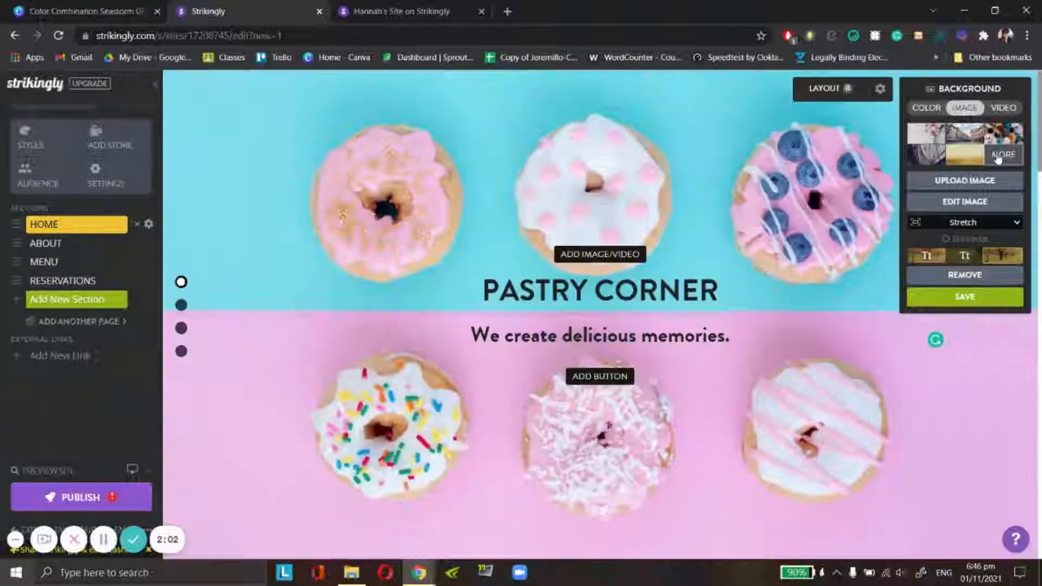
{"action": "left_click", "coordinate": [999, 156]}
{"action": "scroll", "coordinate": [594, 326], "scroll_direction": "down", "scroll_amount": 5}
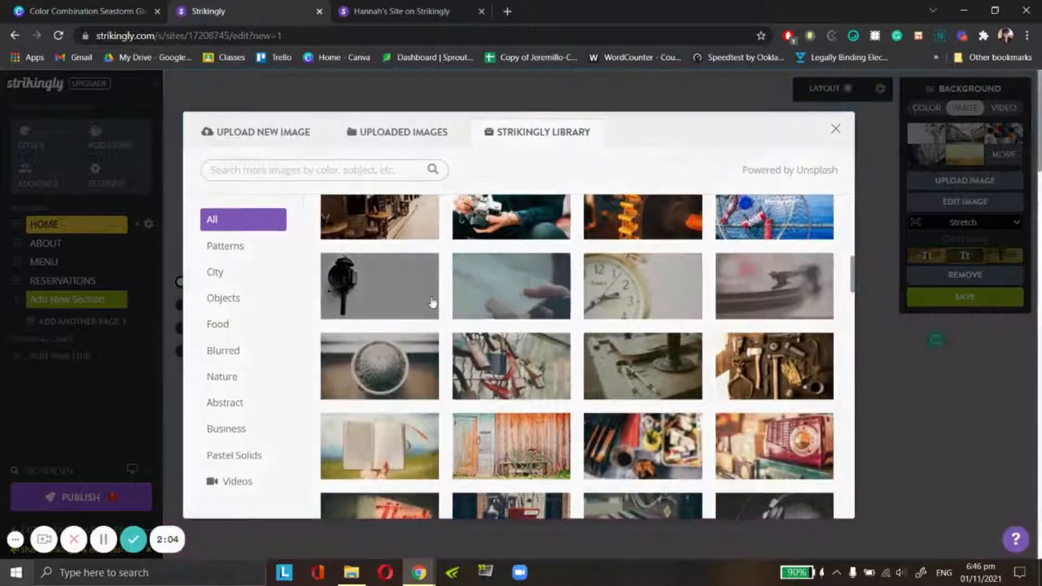
{"action": "left_click", "coordinate": [432, 304]}
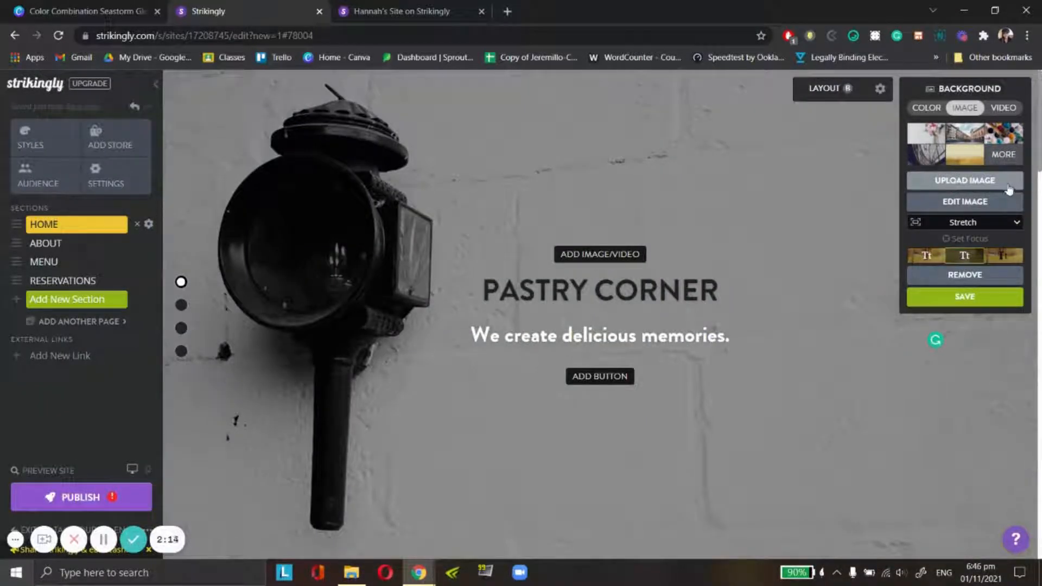
- Use the previously uploaded striped-circles image as the Home section's background and save the background settings
{"action": "left_click", "coordinate": [944, 182]}
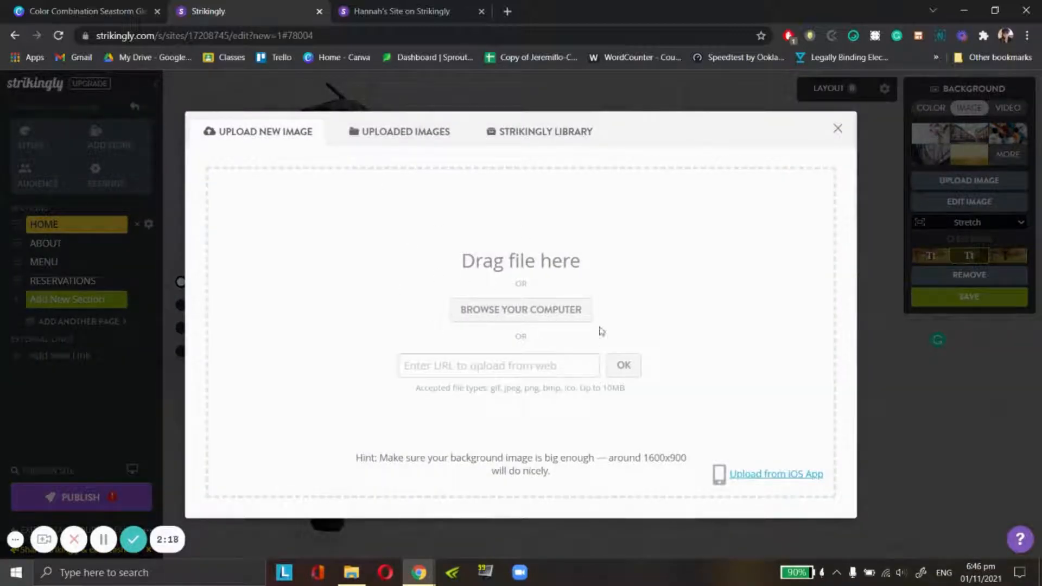
{"action": "left_click", "coordinate": [385, 140]}
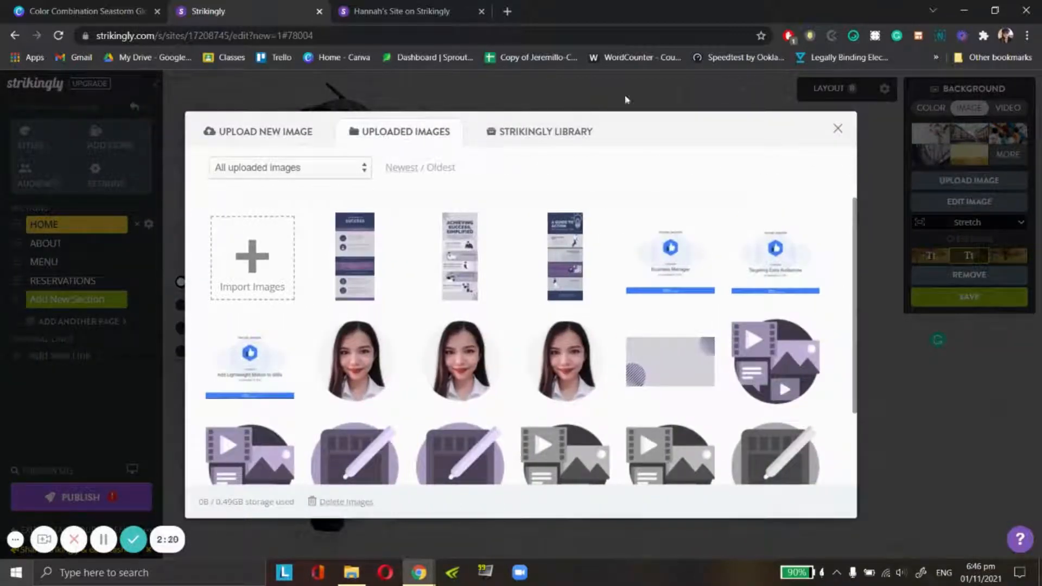
{"action": "scroll", "coordinate": [593, 237], "scroll_direction": "down", "scroll_amount": 1}
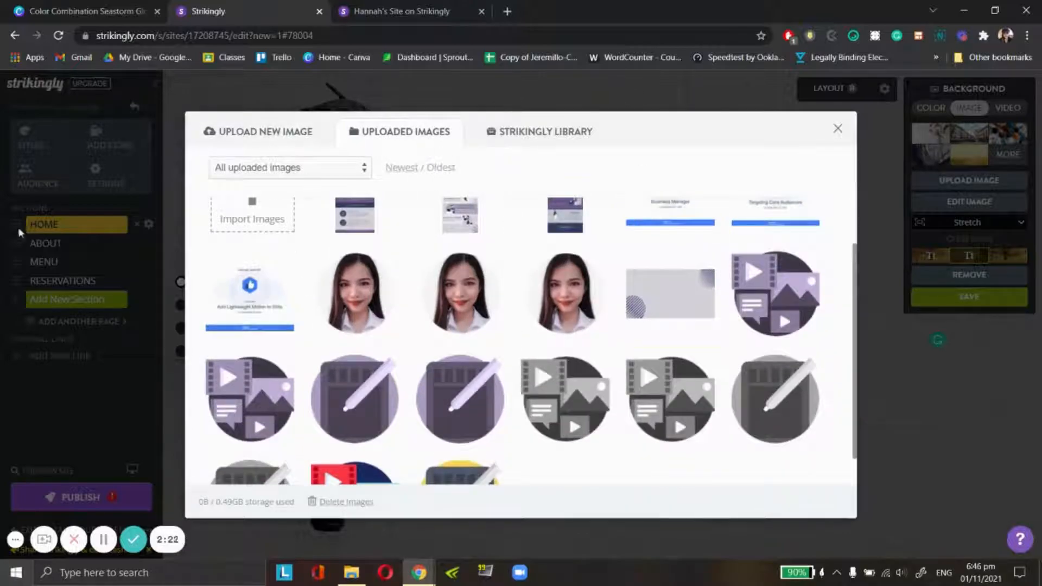
{"action": "left_click", "coordinate": [686, 296]}
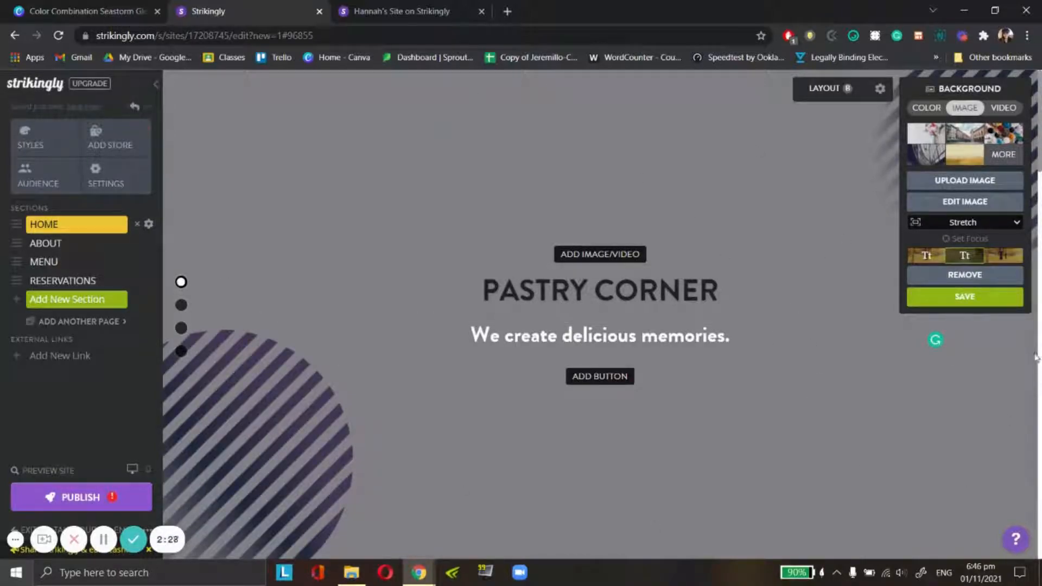
{"action": "left_click", "coordinate": [981, 303]}
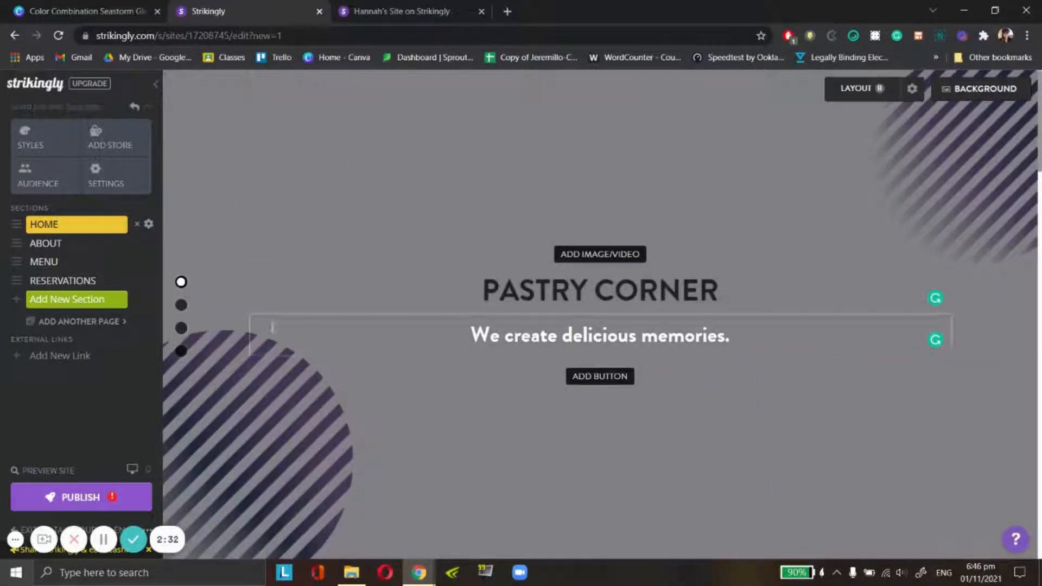
- Open the site's style settings and remove the Home section's current background, after checking its colour options
{"action": "left_click", "coordinate": [36, 152]}
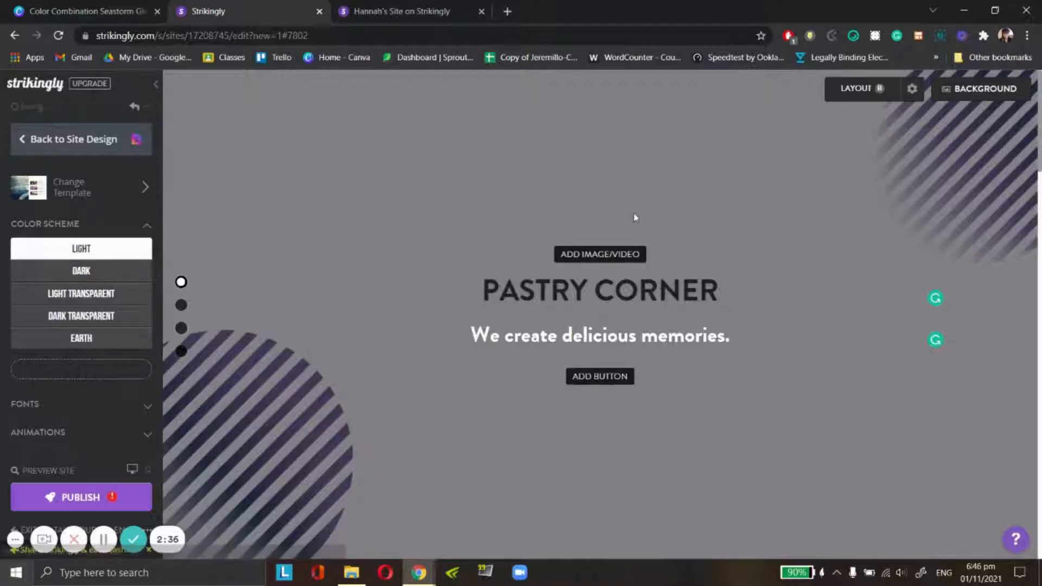
{"action": "left_click", "coordinate": [961, 96]}
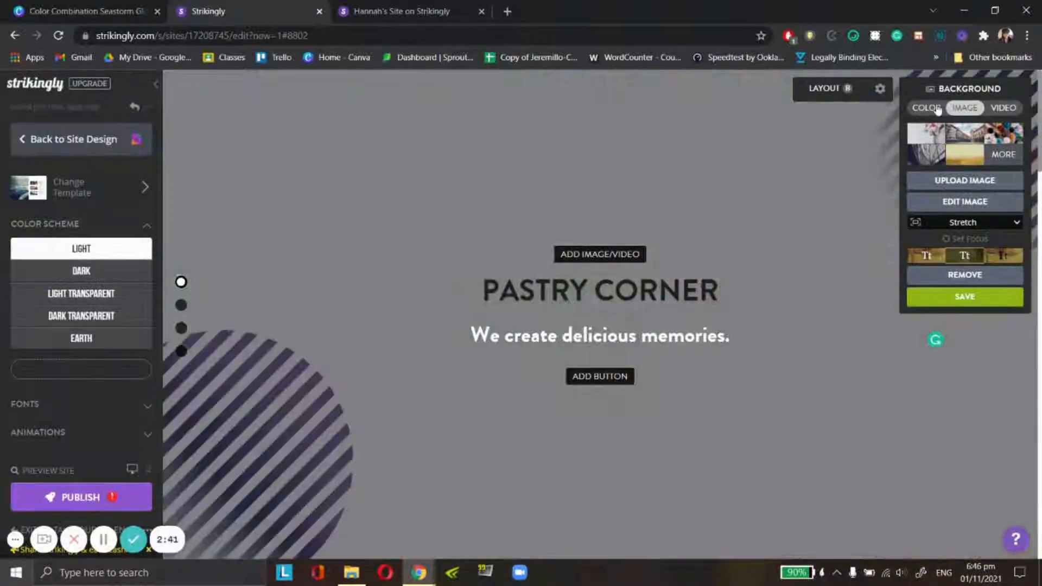
{"action": "left_click", "coordinate": [927, 107]}
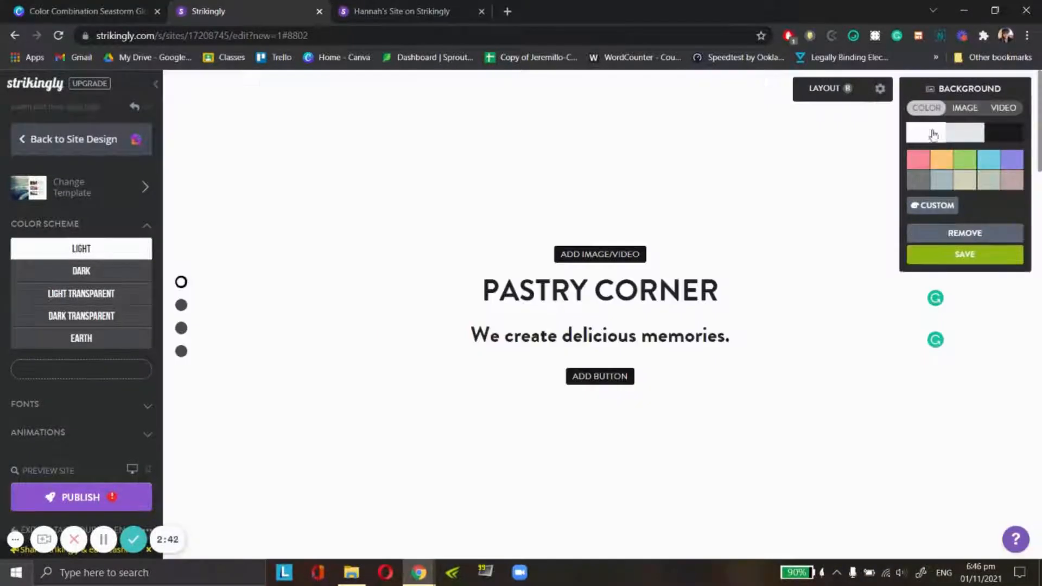
{"action": "left_click", "coordinate": [972, 91]}
{"action": "left_click", "coordinate": [979, 89]}
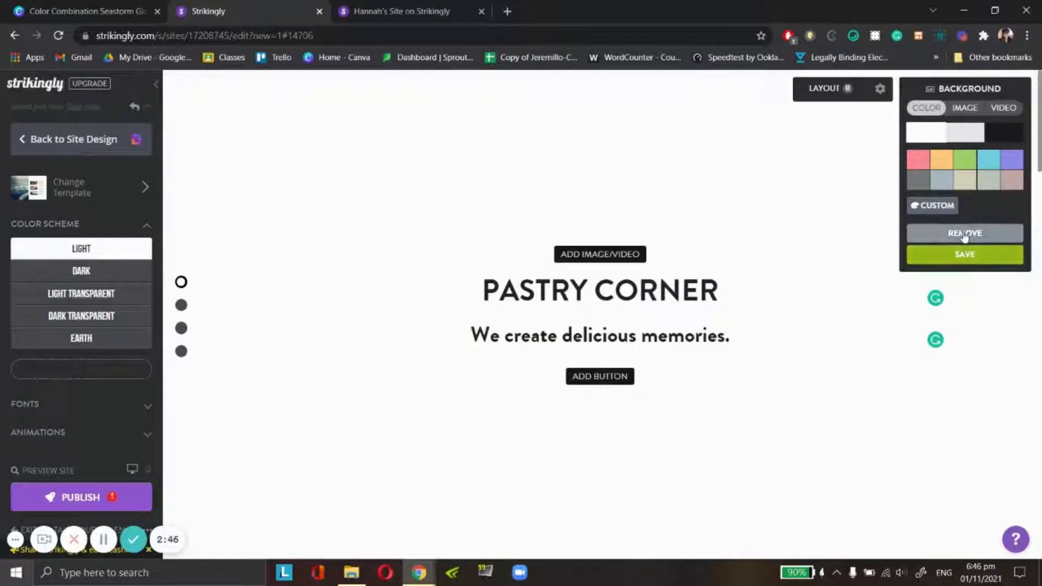
{"action": "left_click", "coordinate": [965, 234]}
- Set the Home section's background to the previously uploaded striped-circles image again and close the background settings
{"action": "left_click", "coordinate": [964, 108]}
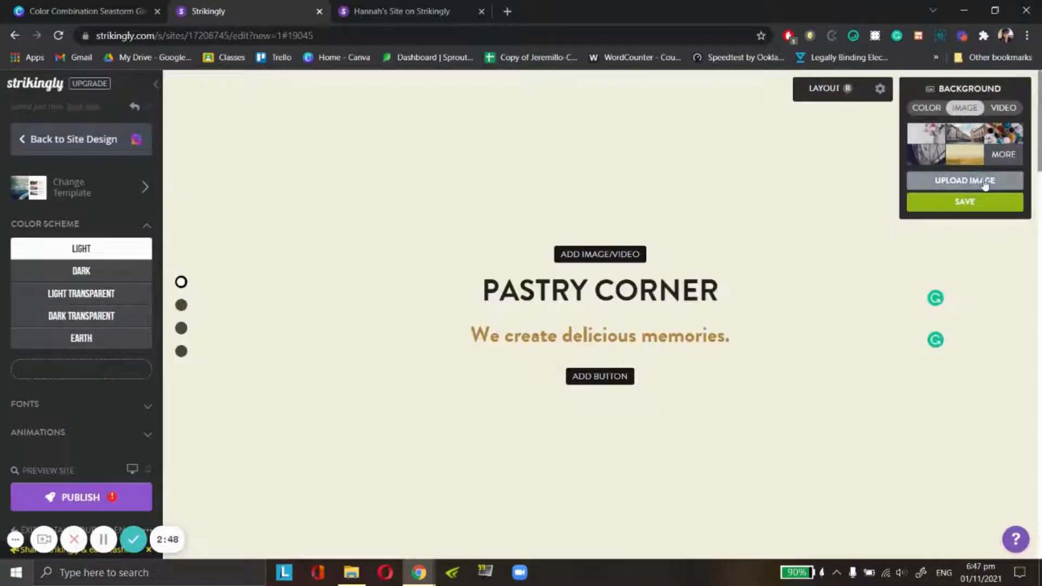
{"action": "left_click", "coordinate": [965, 181]}
{"action": "left_click", "coordinate": [431, 132]}
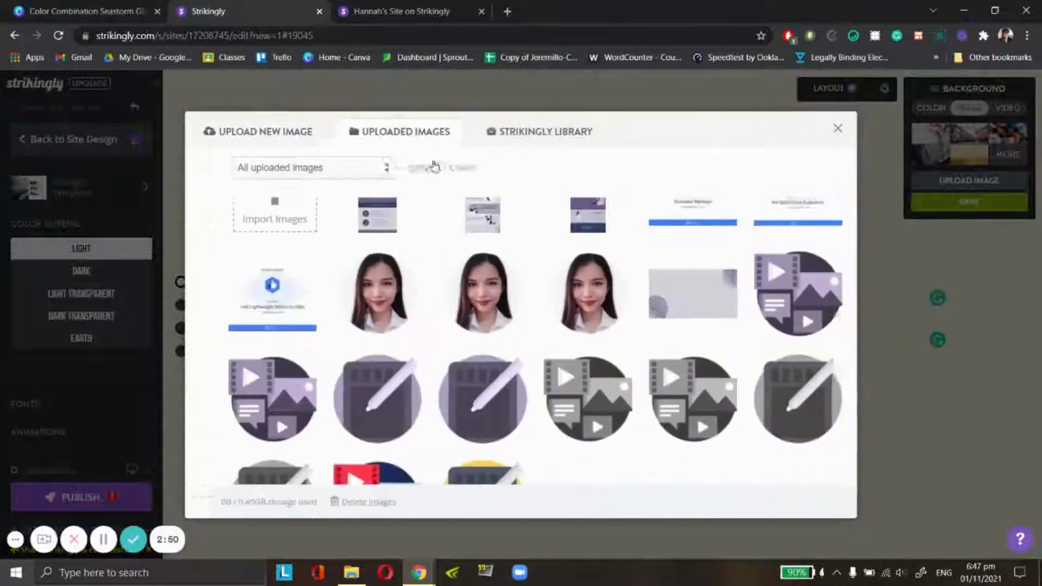
{"action": "left_click", "coordinate": [700, 288]}
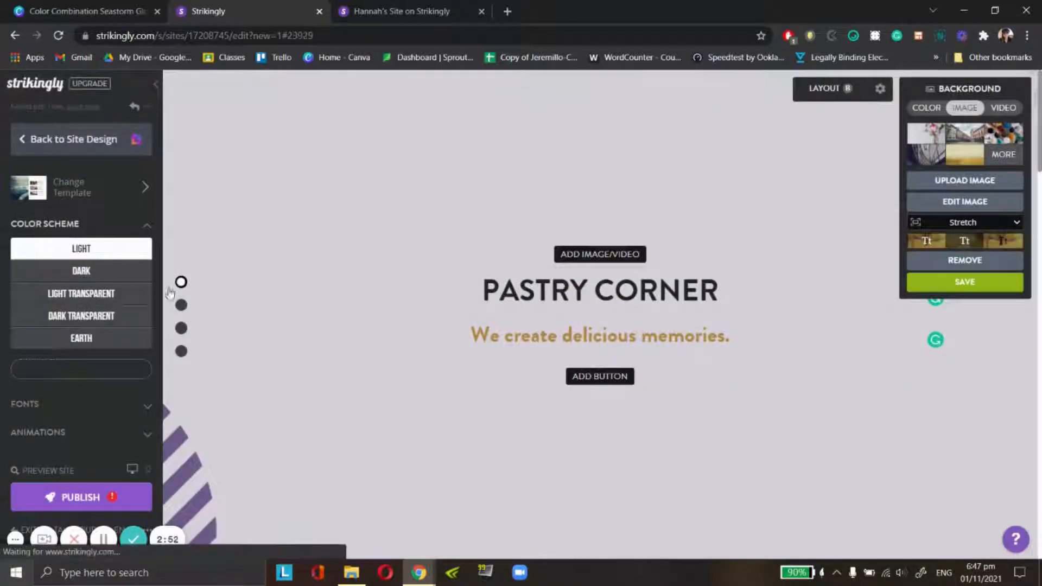
{"action": "scroll", "coordinate": [597, 245], "scroll_direction": "down", "scroll_amount": 1}
{"action": "left_click", "coordinate": [950, 219]}
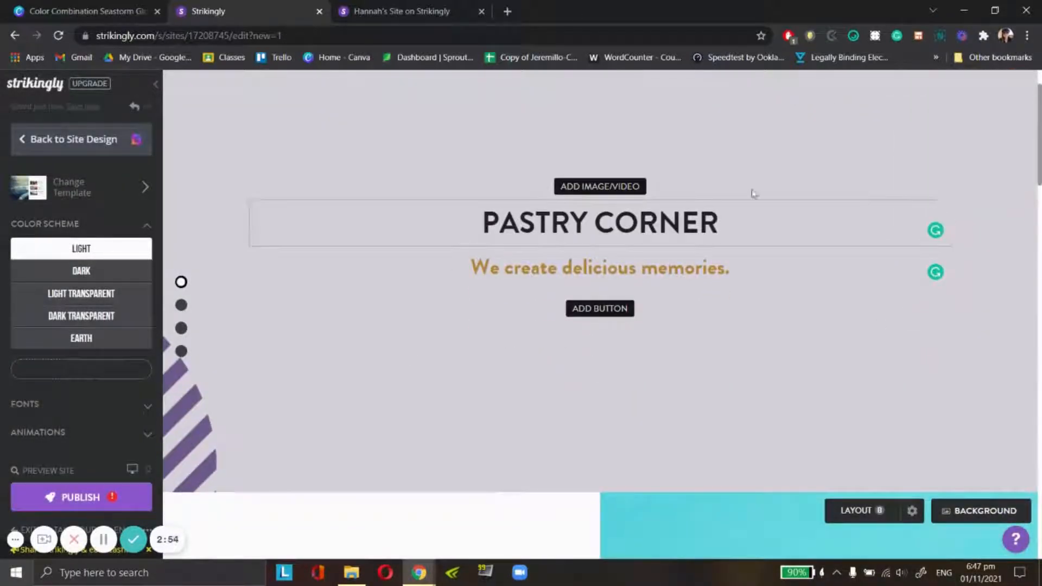
- Replace the Home section's title with "HNH STUDIOS"
{"action": "scroll", "coordinate": [752, 194], "scroll_direction": "up", "scroll_amount": 1}
{"action": "left_click", "coordinate": [597, 286]}
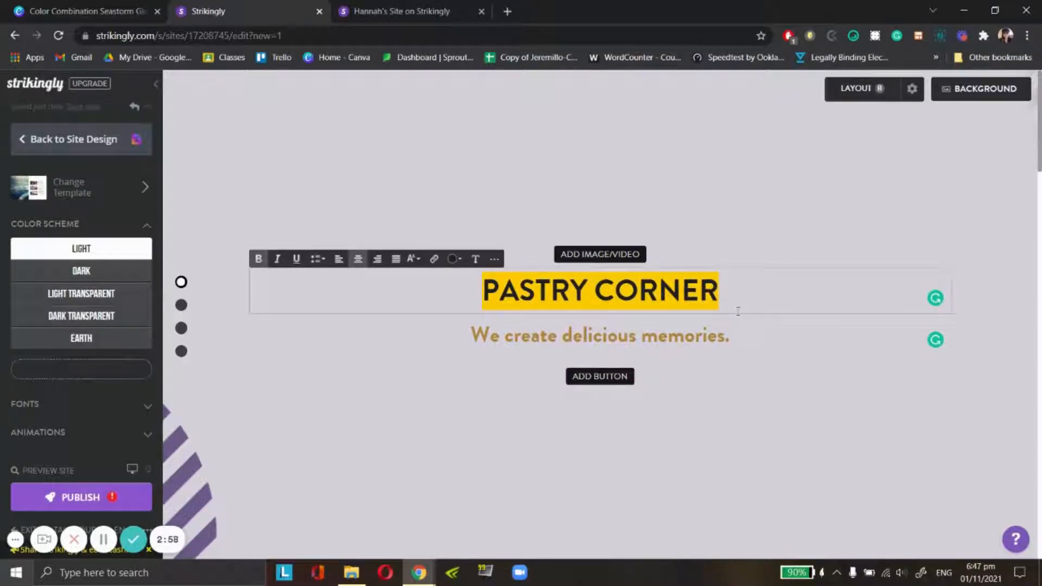
{"action": "type", "text": "HAN"}
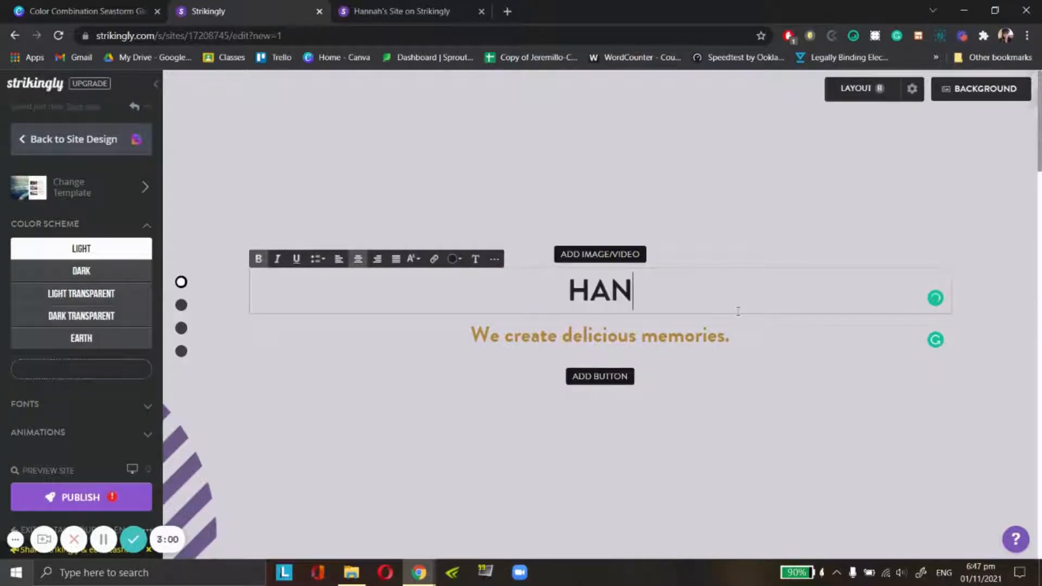
{"action": "key", "text": "BackSpace"}
{"action": "key", "text": "BackSpace"}
{"action": "type", "text": "NH"}
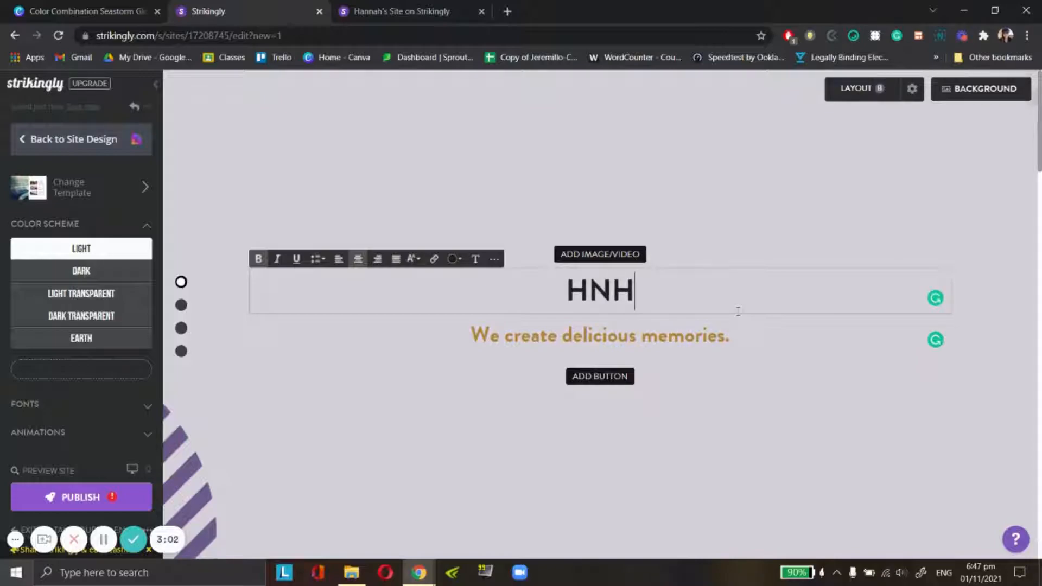
{"action": "type", "text": " STUDIOS"}
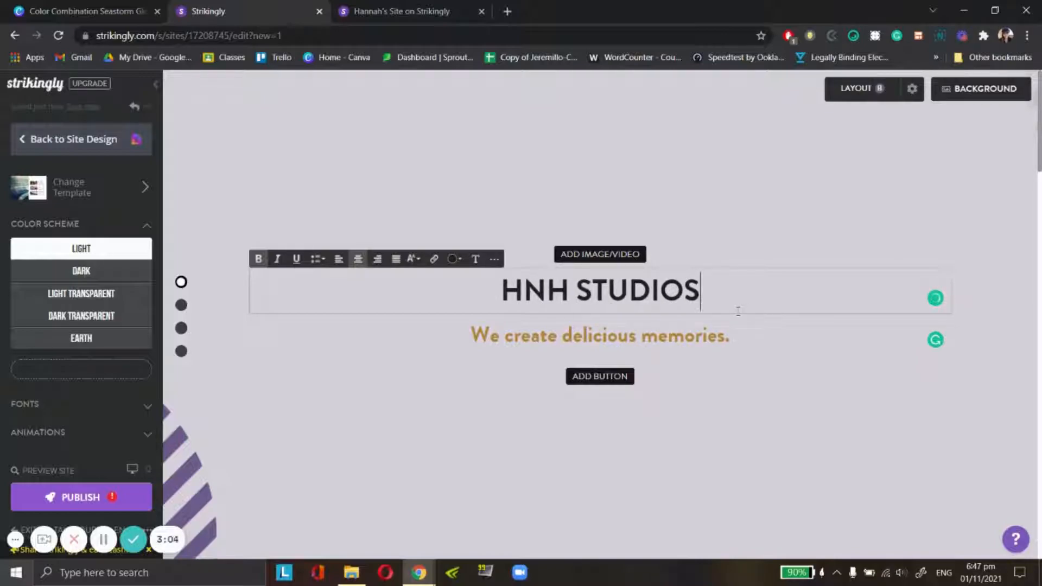
- Try the left, right and justified alignments on the Home title, and return it to centered
{"action": "left_click_drag", "start_coordinate": [703, 301], "coordinate": [498, 299]}
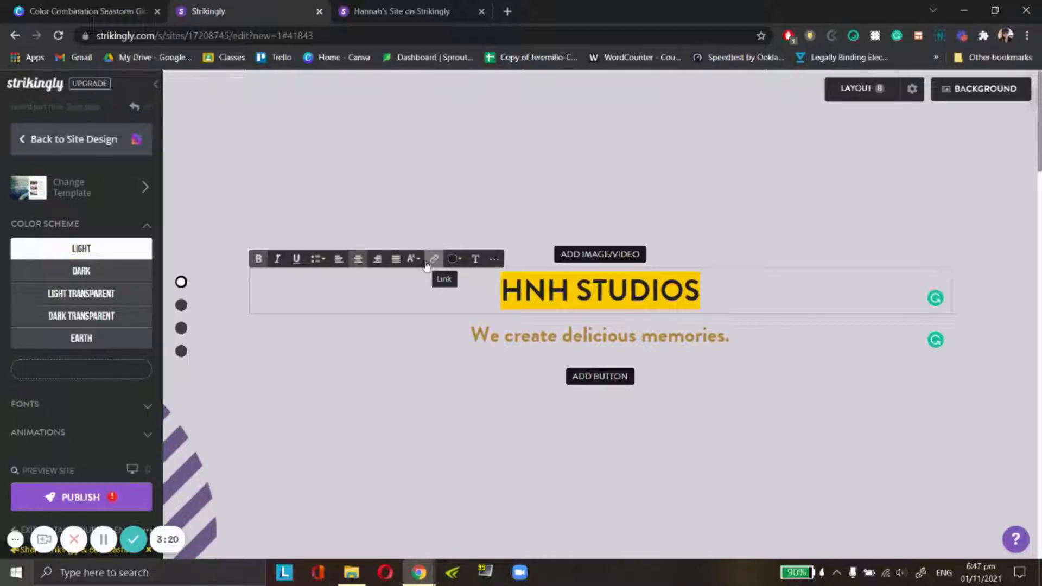
{"action": "left_click", "coordinate": [339, 261]}
{"action": "left_click", "coordinate": [357, 262]}
{"action": "left_click", "coordinate": [378, 259]}
{"action": "left_click", "coordinate": [395, 260]}
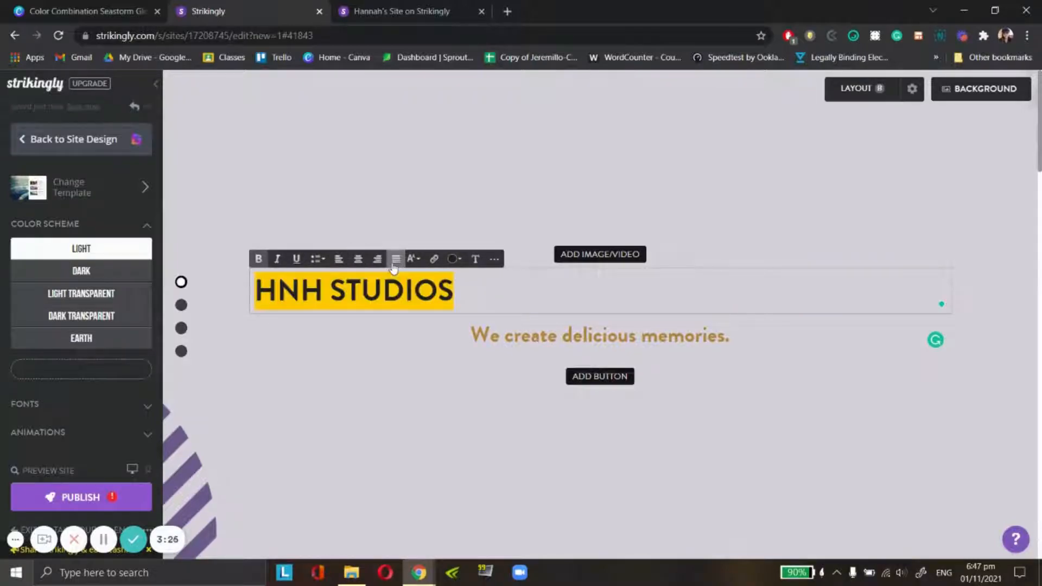
{"action": "left_click", "coordinate": [358, 260]}
- Try italic, bold and underline toggles on the Home title, and restore its upright bold formatting
{"action": "left_click", "coordinate": [278, 261]}
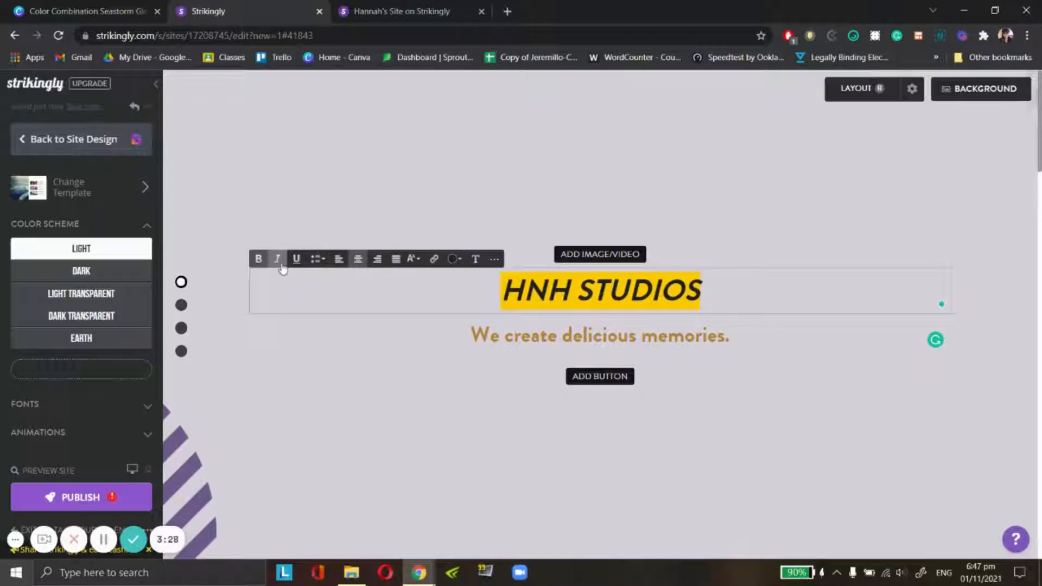
{"action": "left_click", "coordinate": [259, 260]}
{"action": "left_click", "coordinate": [296, 260]}
{"action": "left_click", "coordinate": [259, 262]}
{"action": "left_click", "coordinate": [295, 263]}
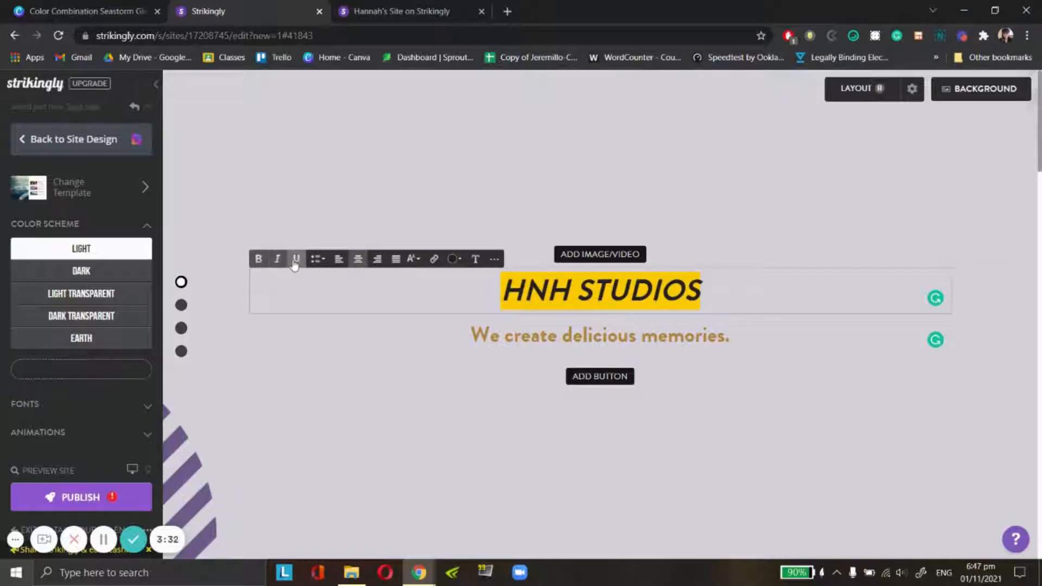
{"action": "left_click", "coordinate": [277, 259]}
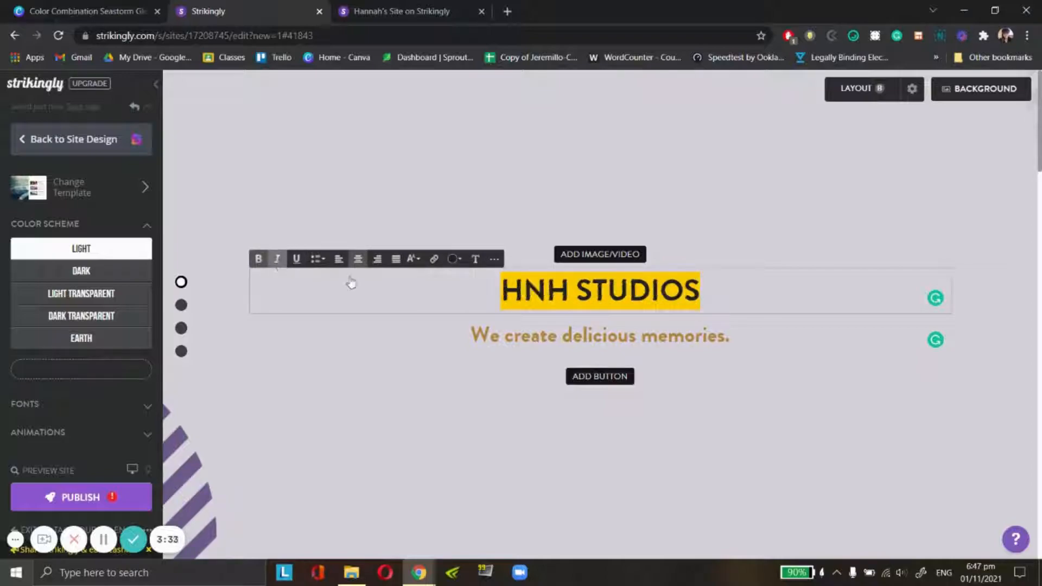
- Search the Google fonts for "raleway" and set the site's title font to Raleway
{"action": "left_click", "coordinate": [481, 260]}
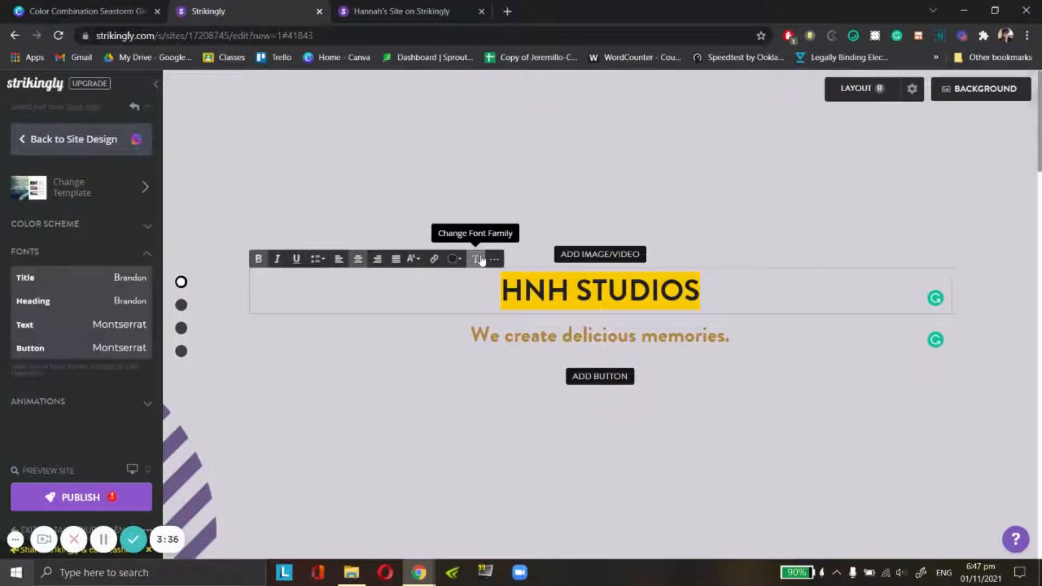
{"action": "left_click", "coordinate": [121, 277]}
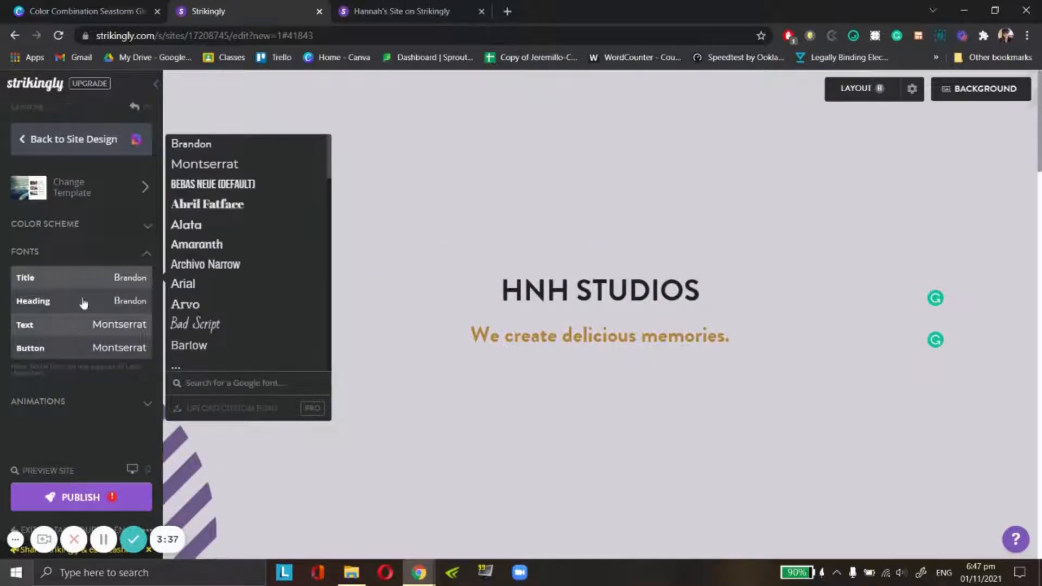
{"action": "scroll", "coordinate": [218, 209], "scroll_direction": "down", "scroll_amount": 4}
{"action": "scroll", "coordinate": [228, 208], "scroll_direction": "down", "scroll_amount": 3}
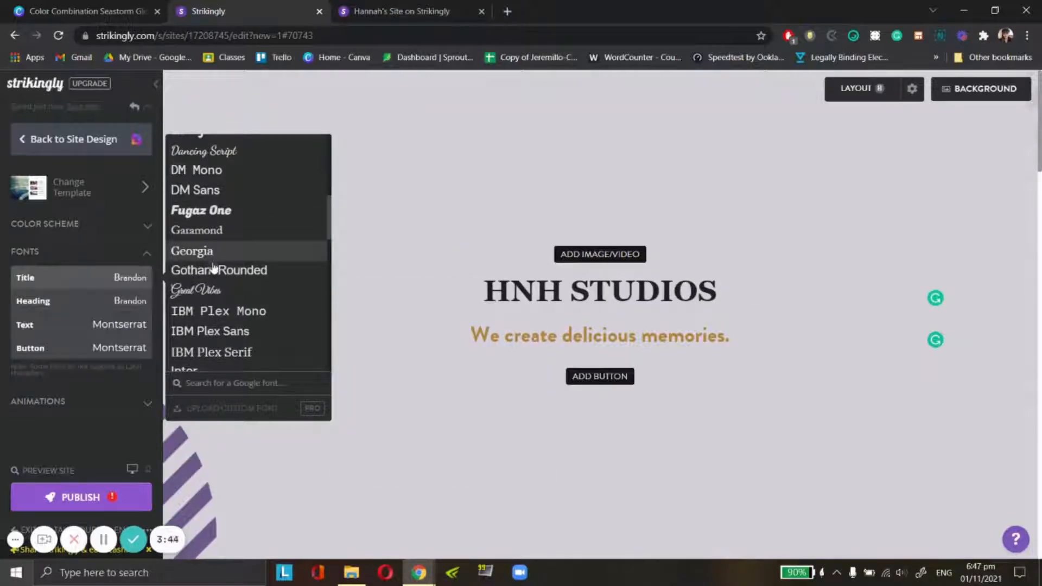
{"action": "scroll", "coordinate": [214, 326], "scroll_direction": "down", "scroll_amount": 3}
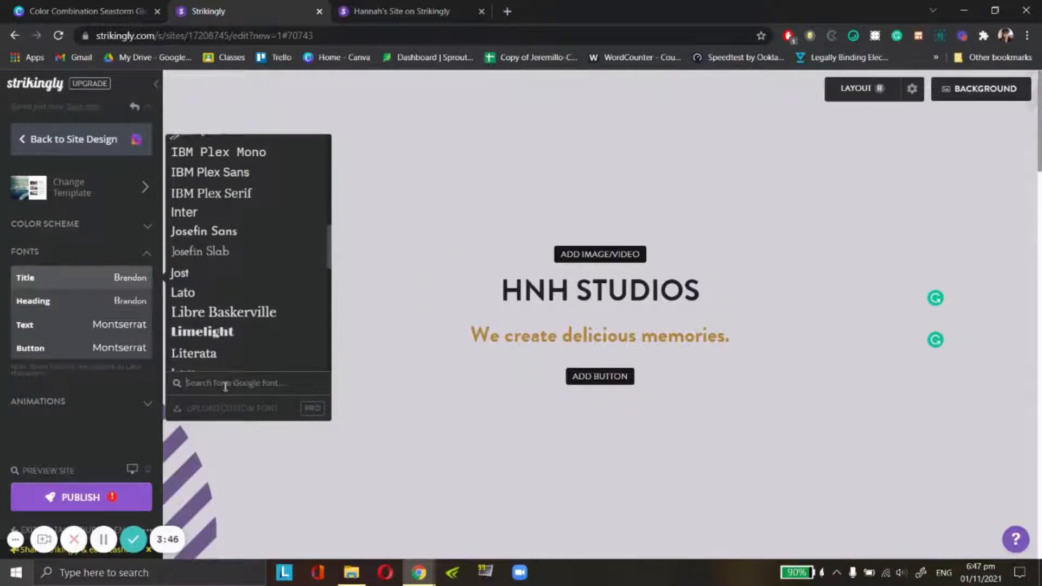
{"action": "left_click", "coordinate": [225, 383]}
{"action": "type", "text": "raleway"}
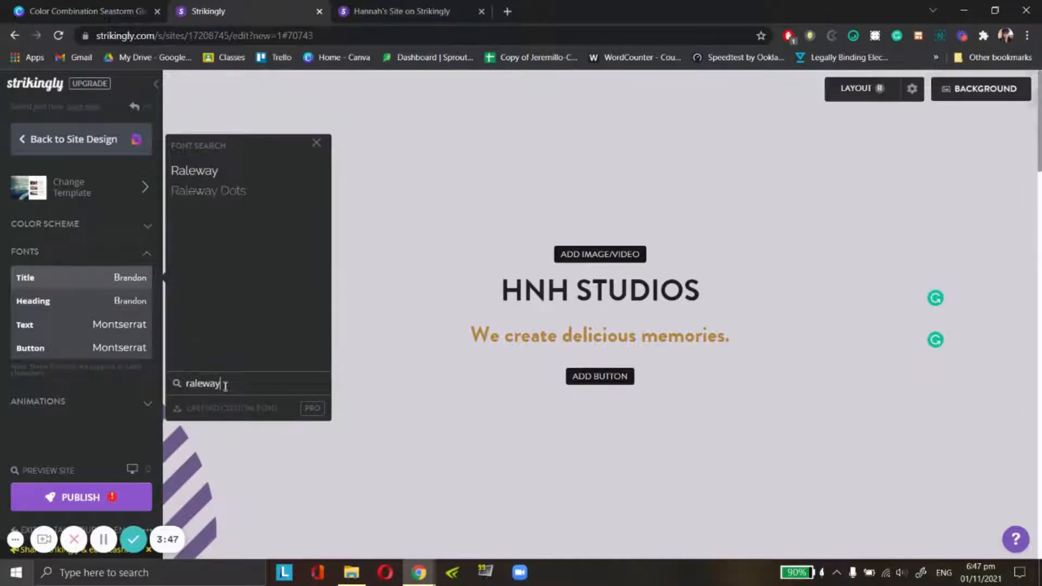
{"action": "mouse_move", "coordinate": [200, 175]}
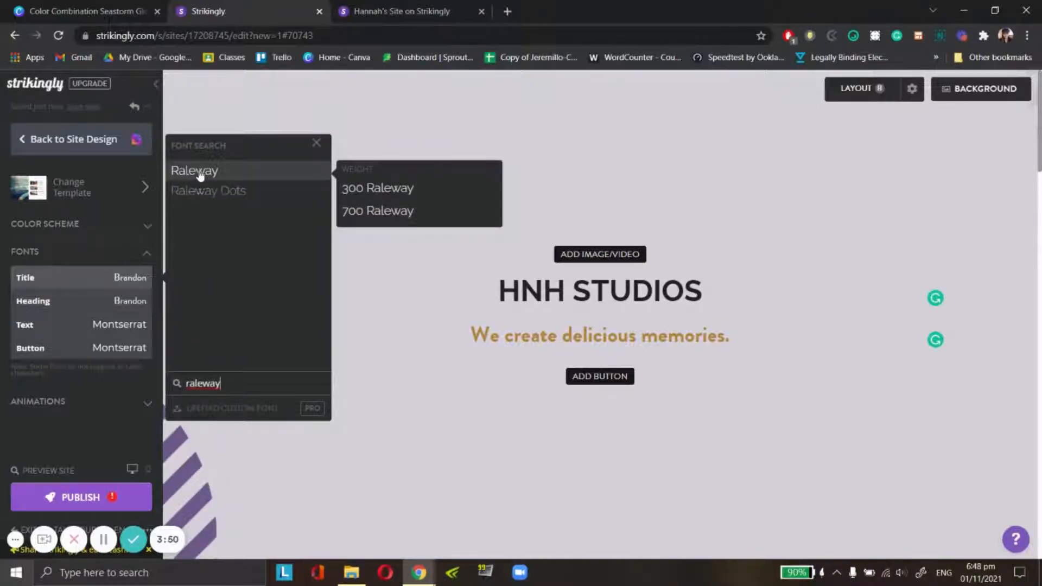
{"action": "left_click", "coordinate": [200, 173]}
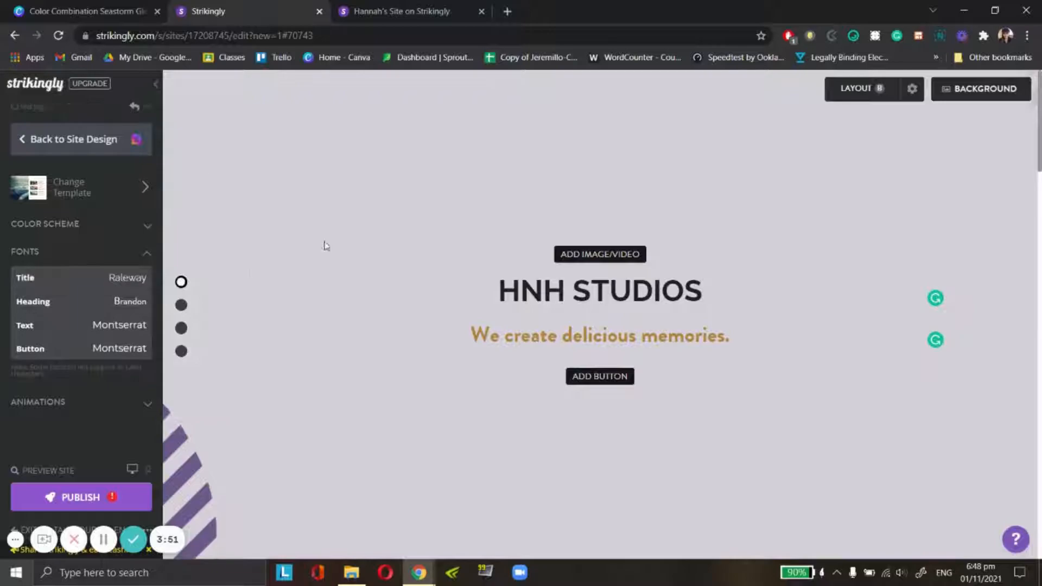
- Change the "HNH STUDIOS" title's text color to white
{"action": "left_click", "coordinate": [675, 299]}
{"action": "left_click_drag", "start_coordinate": [724, 301], "coordinate": [522, 293]}
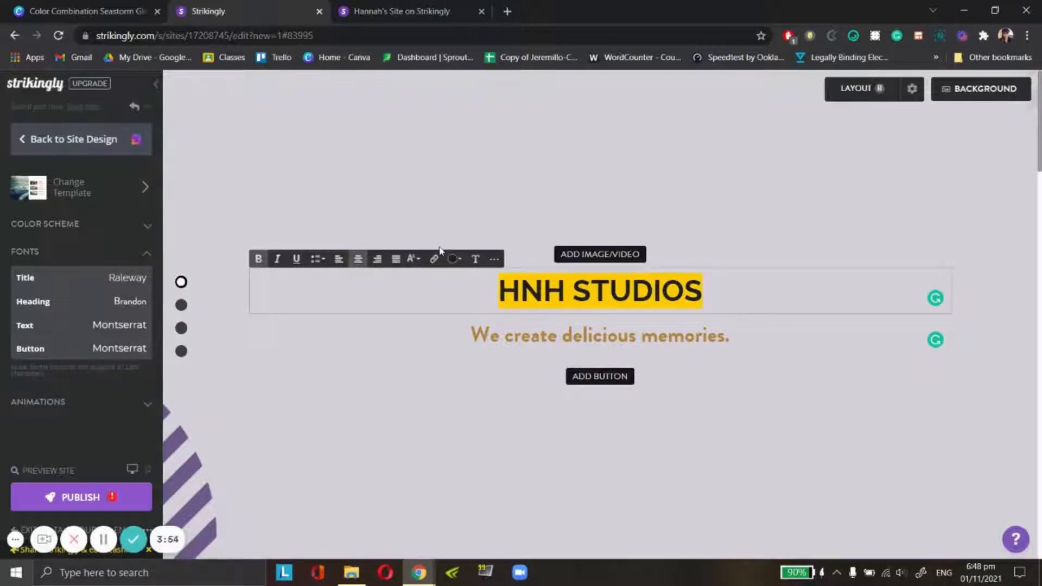
{"action": "left_click", "coordinate": [455, 260]}
{"action": "left_click", "coordinate": [455, 305]}
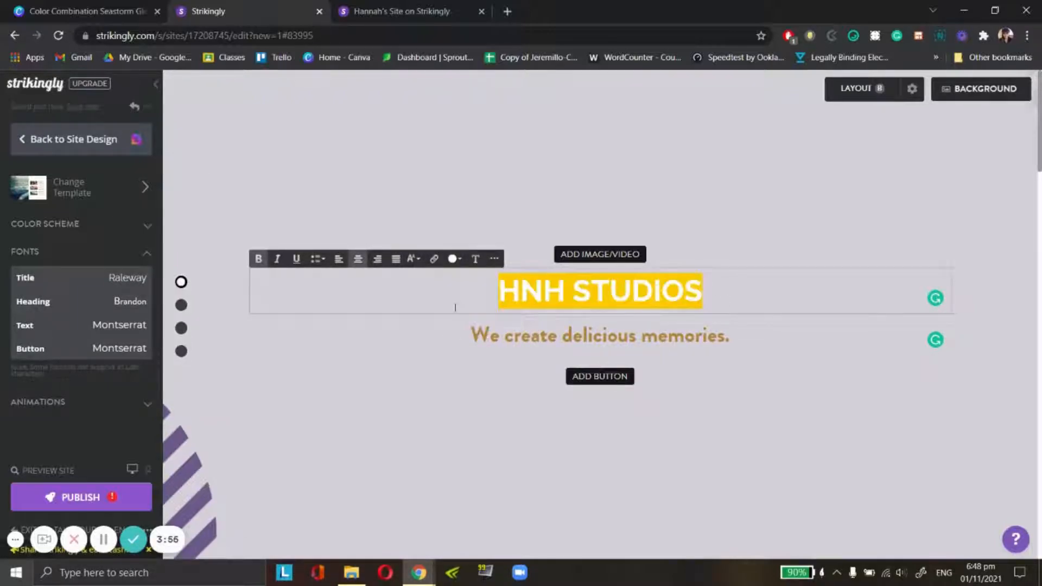
{"action": "left_click", "coordinate": [751, 262]}
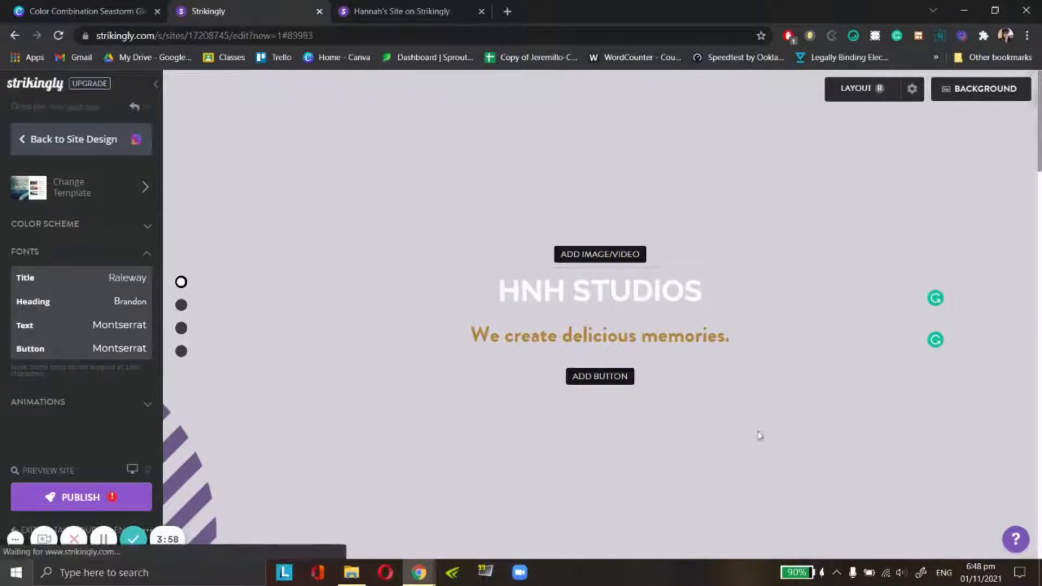
- Replace the tagline under the Home title with "We offer creative solutions."
{"action": "left_click", "coordinate": [740, 354]}
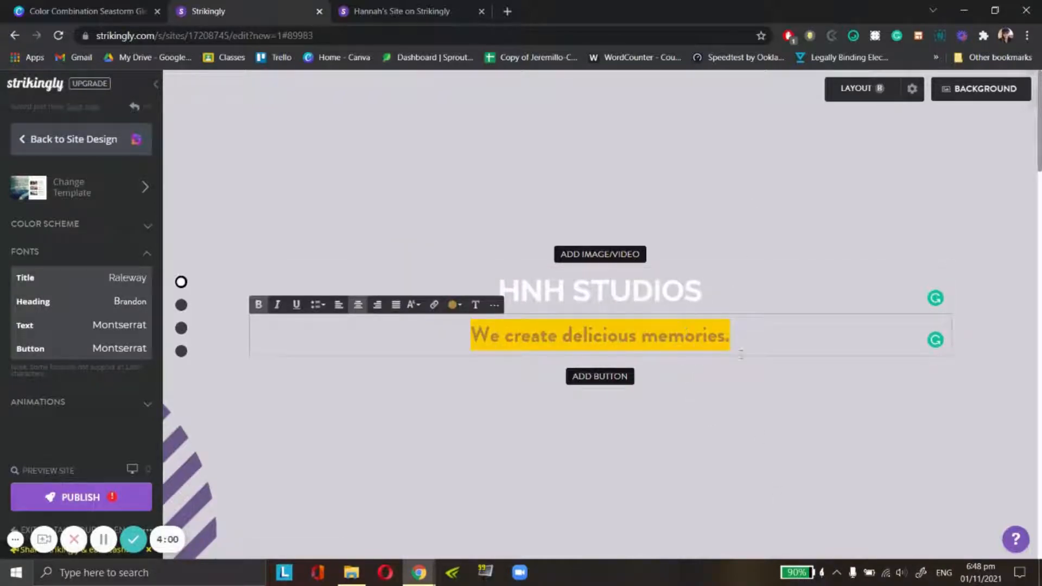
{"action": "type", "text": "WE"}
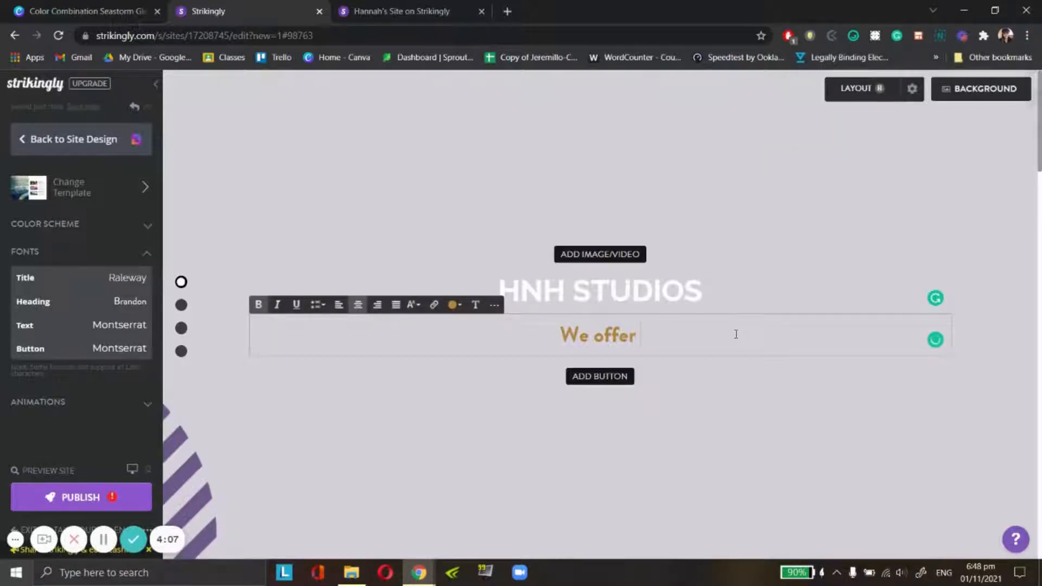
{"action": "type", "text": "creative sol"}
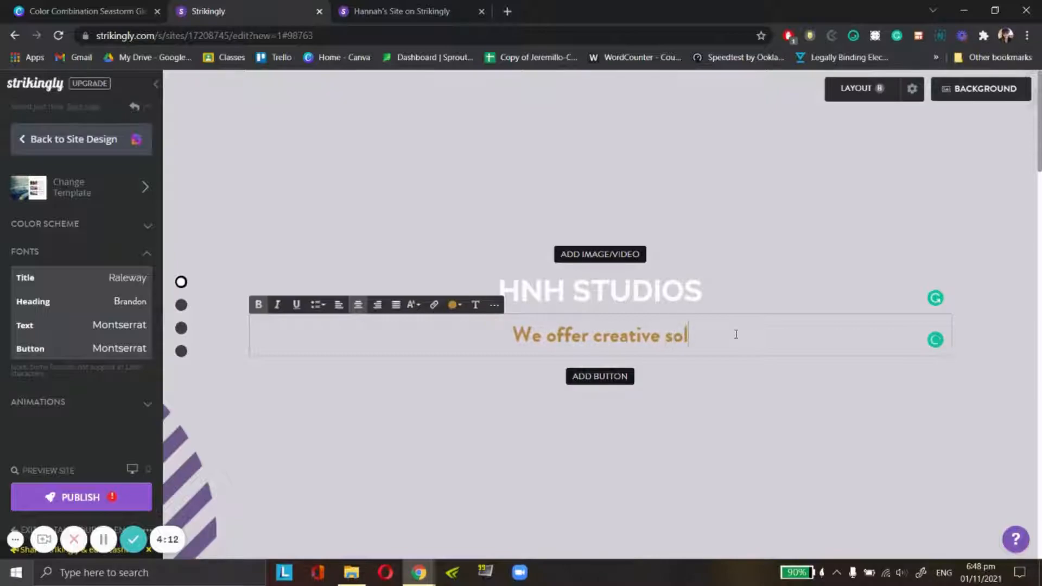
{"action": "type", "text": "utions."}
- Change the tagline's text color to dark gray
{"action": "left_click_drag", "start_coordinate": [736, 334], "coordinate": [483, 336]}
{"action": "left_click", "coordinate": [454, 304]}
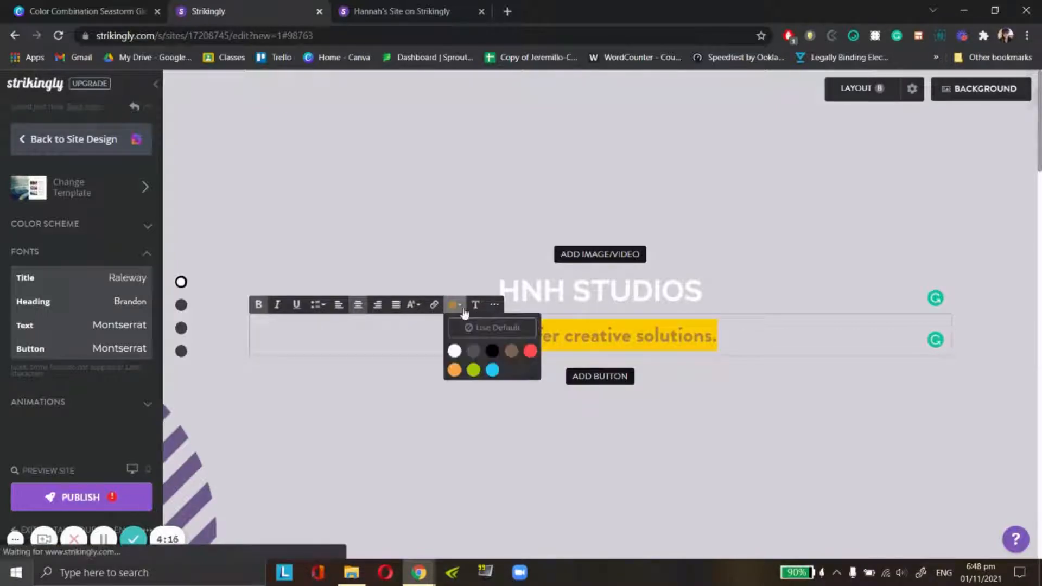
{"action": "left_click", "coordinate": [470, 351]}
{"action": "left_click", "coordinate": [786, 261]}
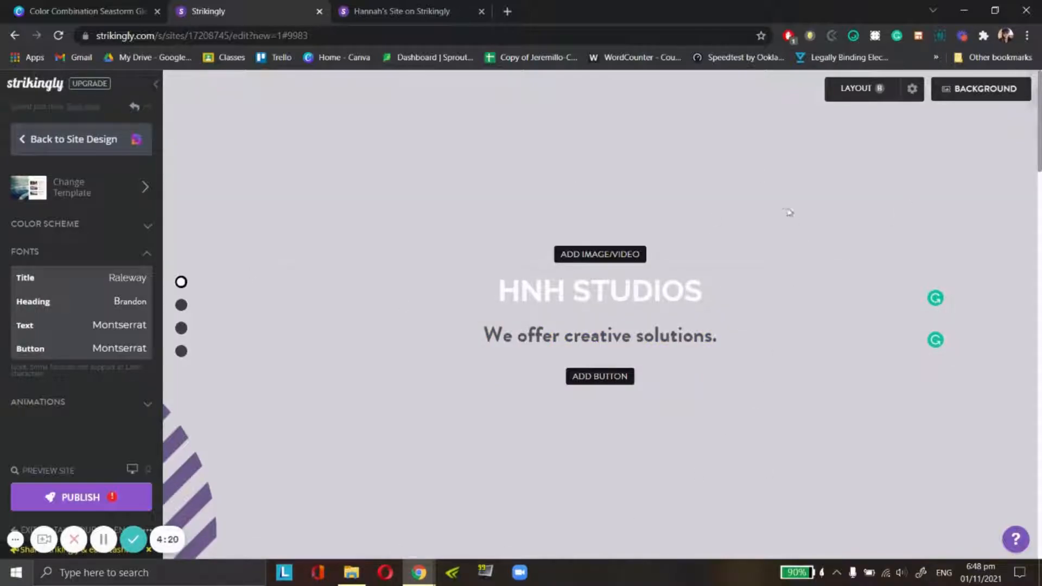
- Add an HNH logo from the previously uploaded images above the "HNH STUDIOS" title in the Home section
{"action": "scroll", "coordinate": [678, 206], "scroll_direction": "down", "scroll_amount": 1}
{"action": "scroll", "coordinate": [603, 193], "scroll_direction": "up", "scroll_amount": 1}
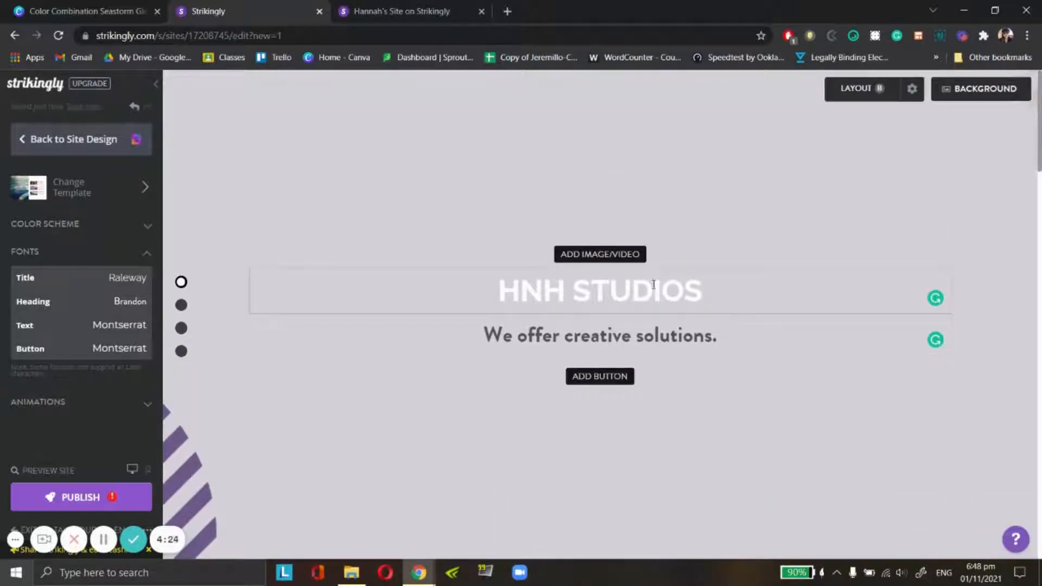
{"action": "left_click", "coordinate": [626, 260]}
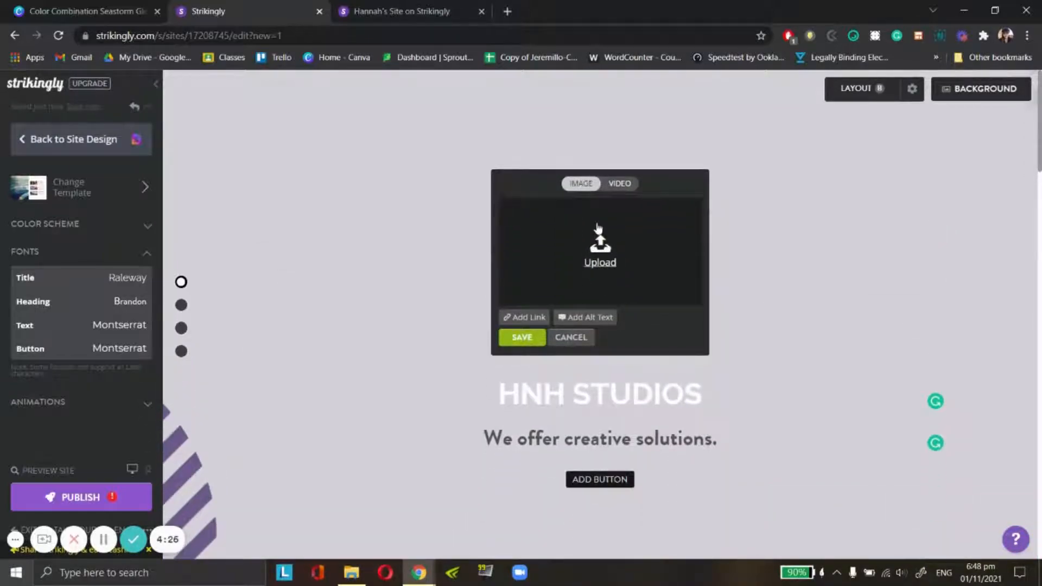
{"action": "left_click", "coordinate": [606, 257]}
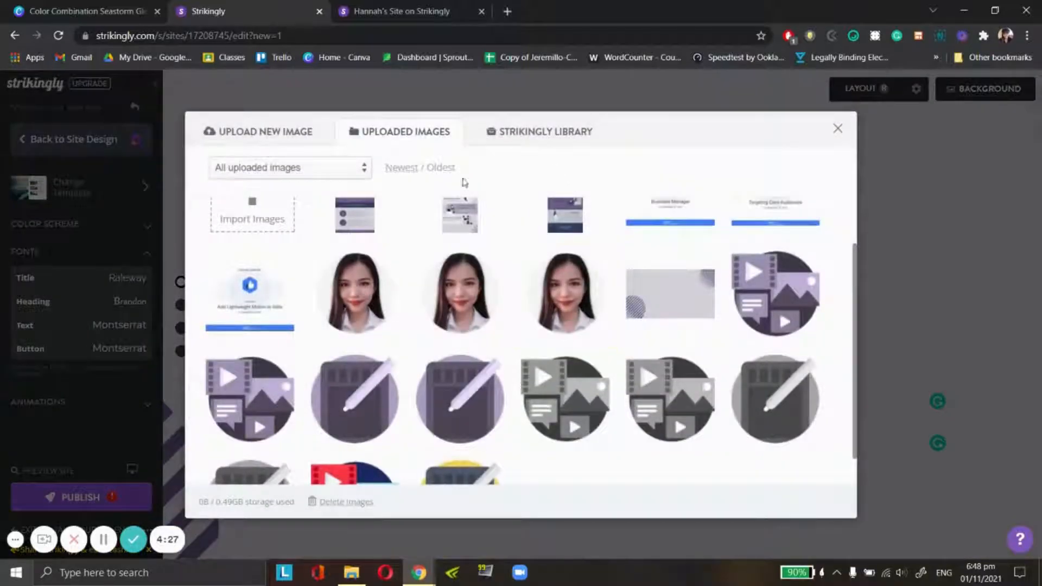
{"action": "scroll", "coordinate": [514, 298], "scroll_direction": "down", "scroll_amount": 10}
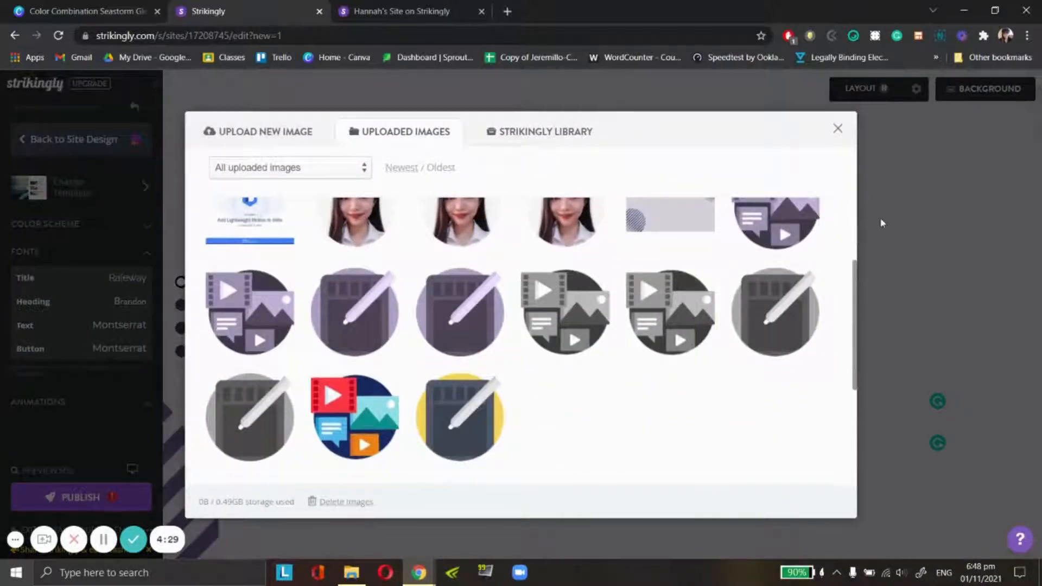
{"action": "scroll", "coordinate": [461, 413], "scroll_direction": "down", "scroll_amount": 1}
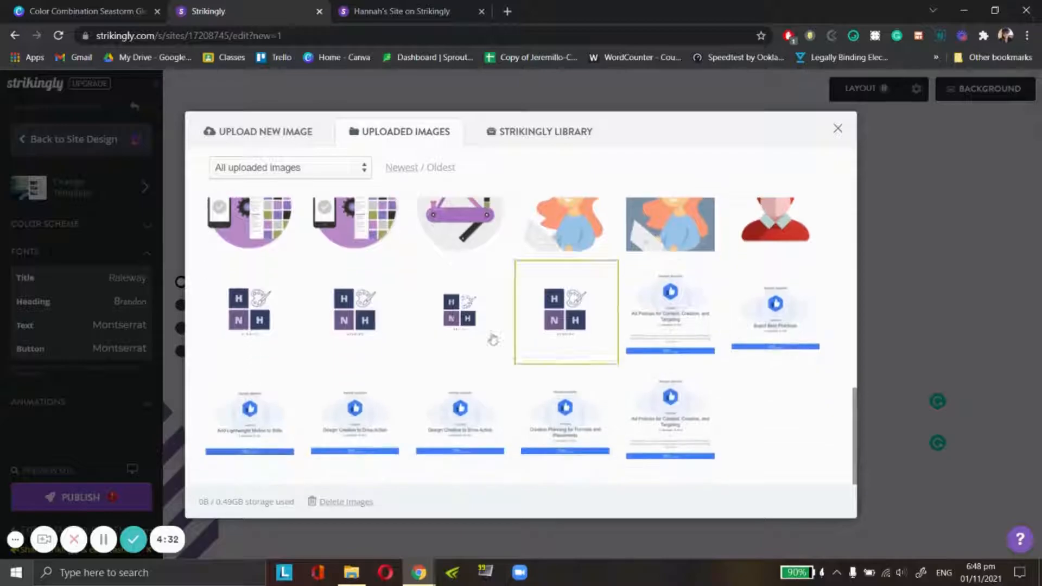
{"action": "left_click", "coordinate": [223, 325]}
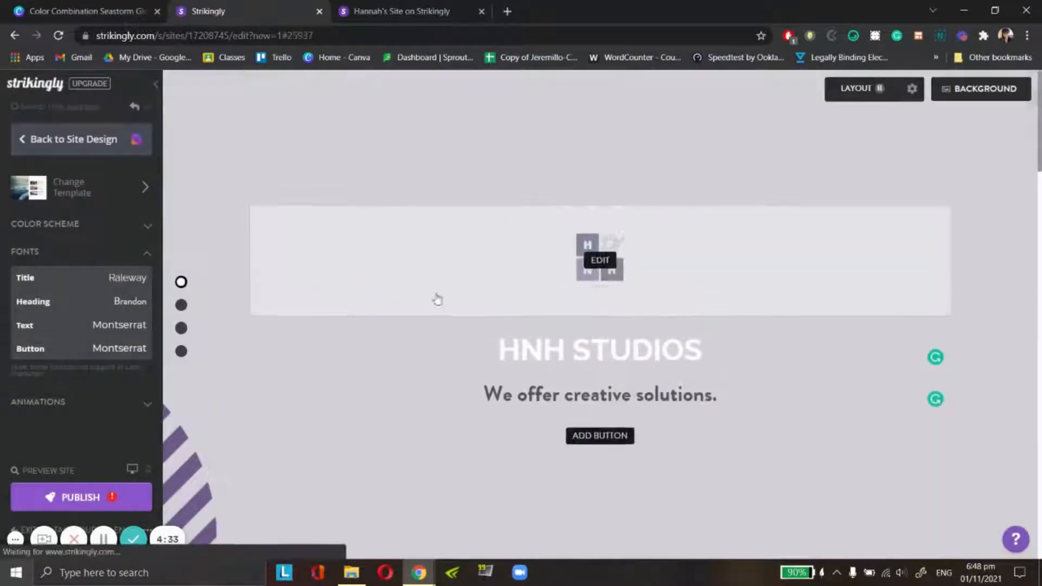
- Replace the Home section's image with the other uploaded HNH Studios logo, the one with the transparent background
{"action": "mouse_move", "coordinate": [597, 279]}
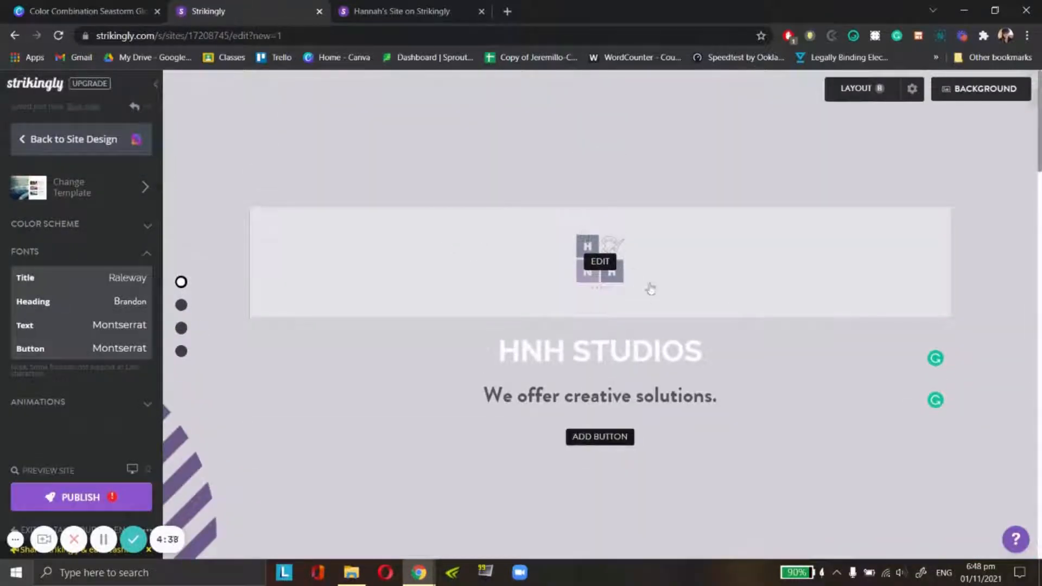
{"action": "left_click", "coordinate": [600, 261]}
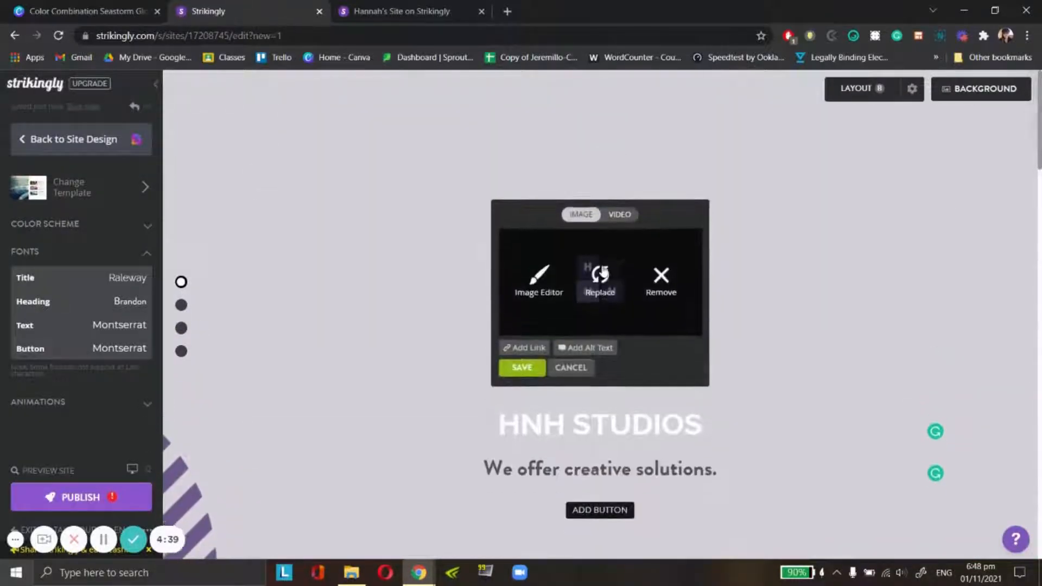
{"action": "left_click", "coordinate": [601, 274]}
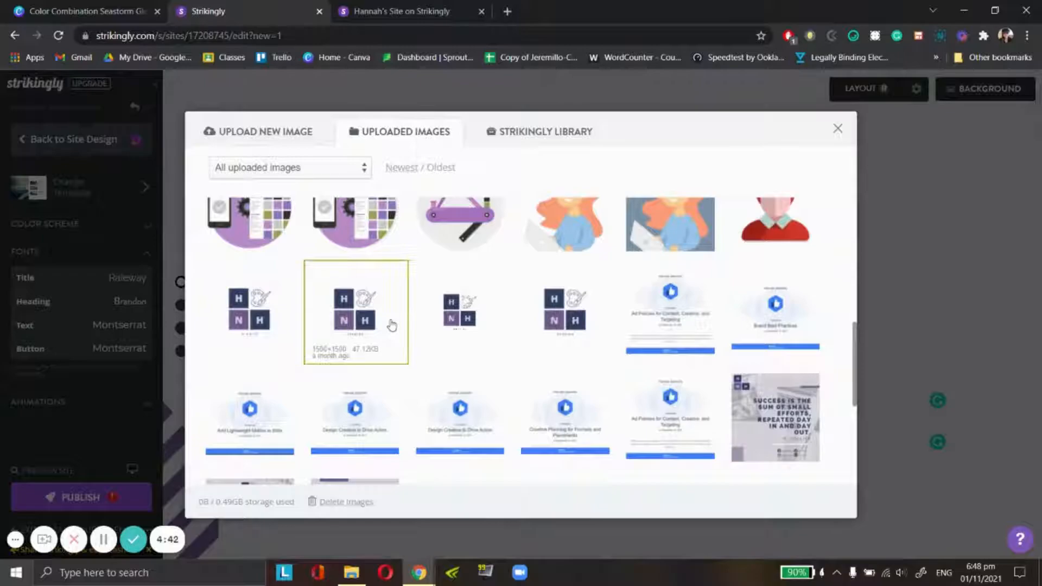
{"action": "scroll", "coordinate": [392, 326], "scroll_direction": "down", "scroll_amount": 5}
{"action": "scroll", "coordinate": [565, 336], "scroll_direction": "up", "scroll_amount": 6}
{"action": "scroll", "coordinate": [573, 376], "scroll_direction": "down", "scroll_amount": 2}
{"action": "scroll", "coordinate": [598, 342], "scroll_direction": "down", "scroll_amount": 4}
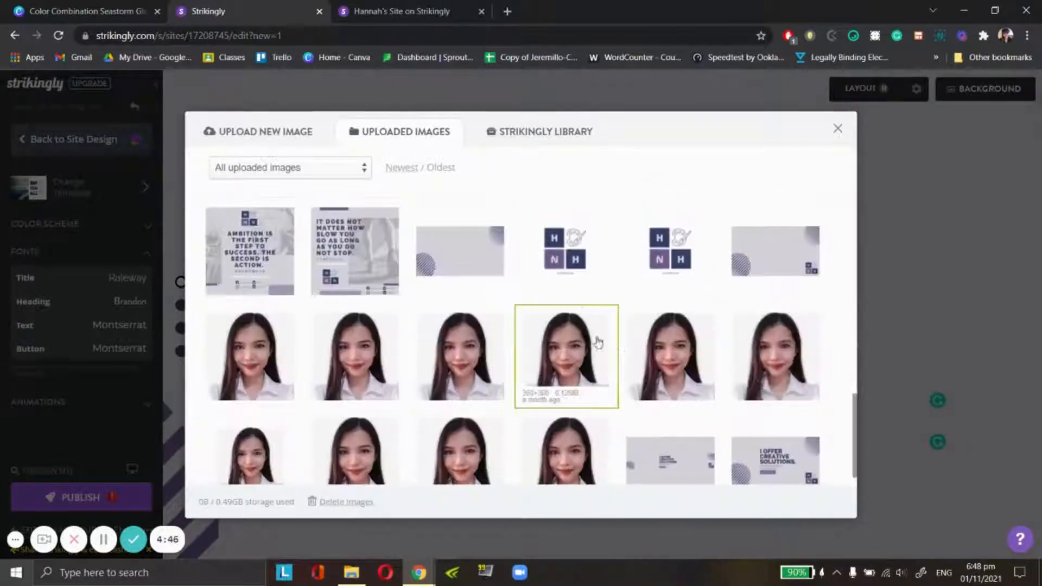
{"action": "left_click", "coordinate": [659, 261]}
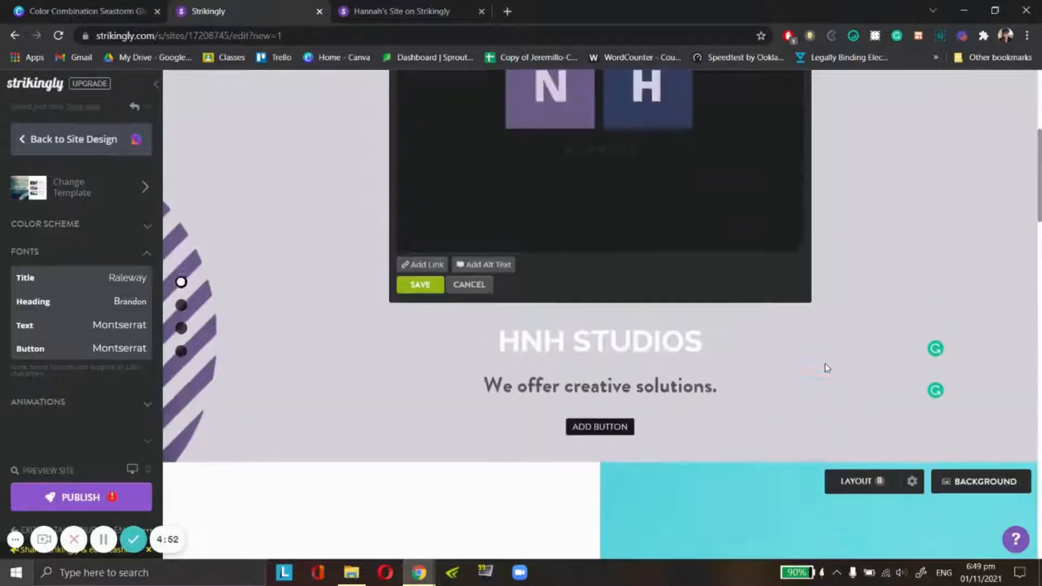
- Shrink the Home logo in the image editor with its aspect ratio kept, and save the edited image
{"action": "mouse_move", "coordinate": [524, 239]}
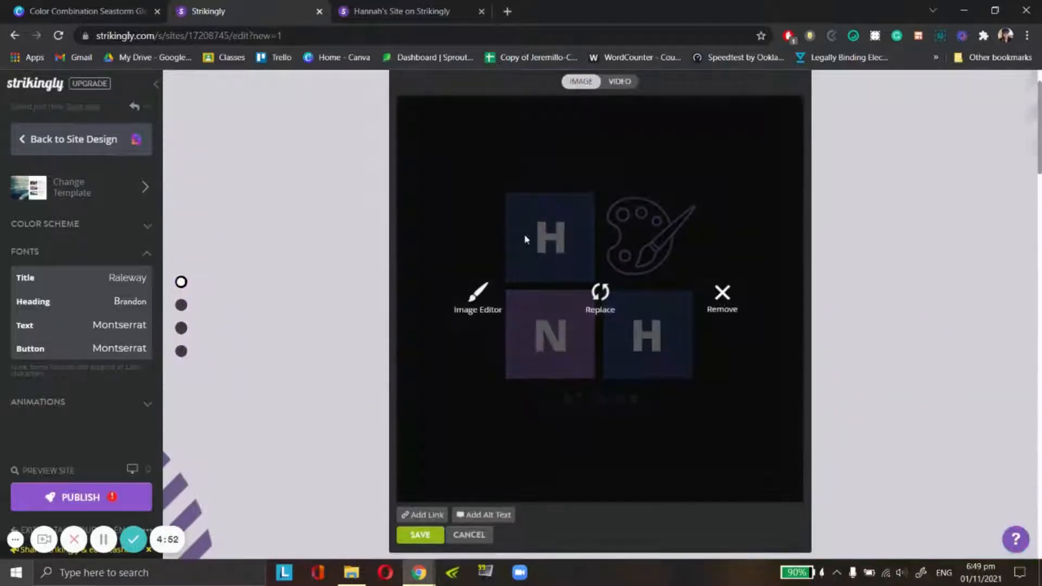
{"action": "left_click", "coordinate": [465, 318]}
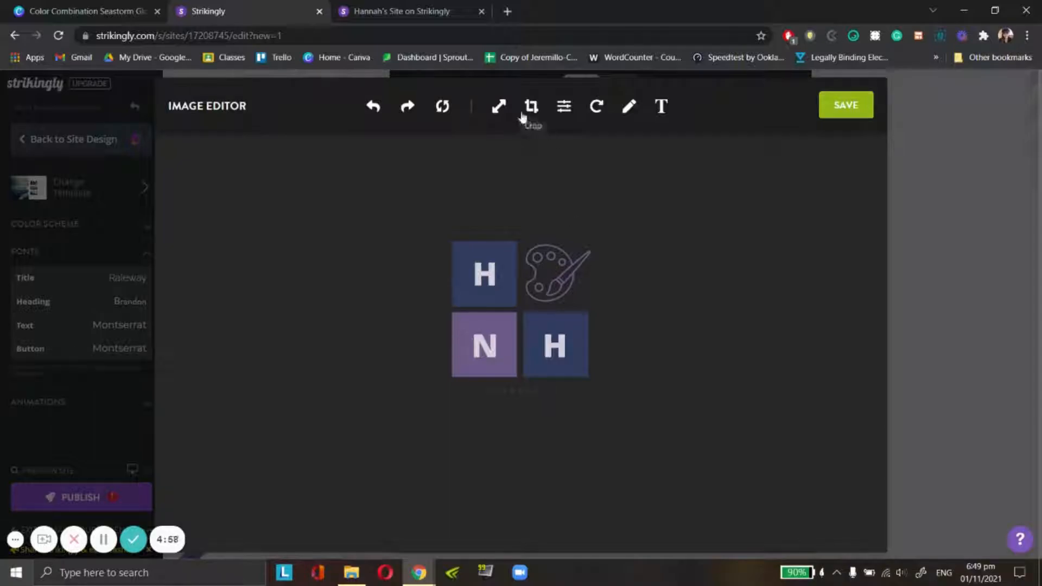
{"action": "left_click", "coordinate": [495, 108]}
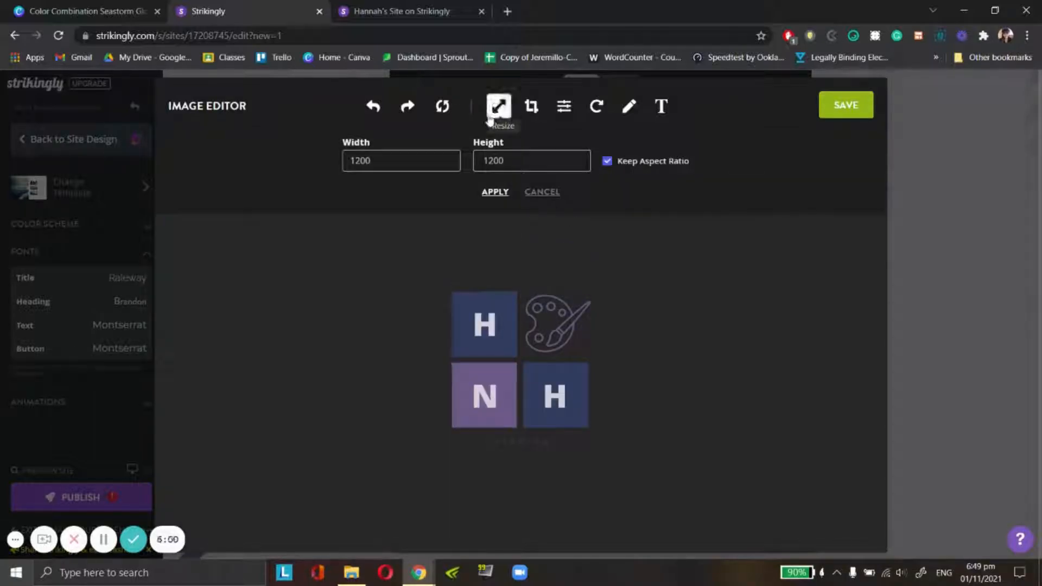
{"action": "type", "text": "200"}
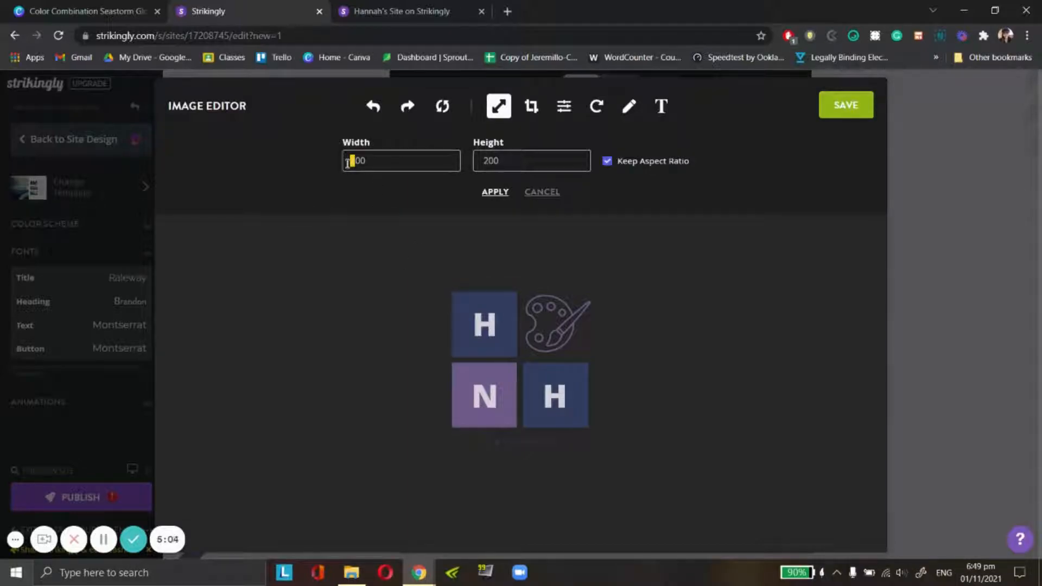
{"action": "left_click", "coordinate": [823, 114]}
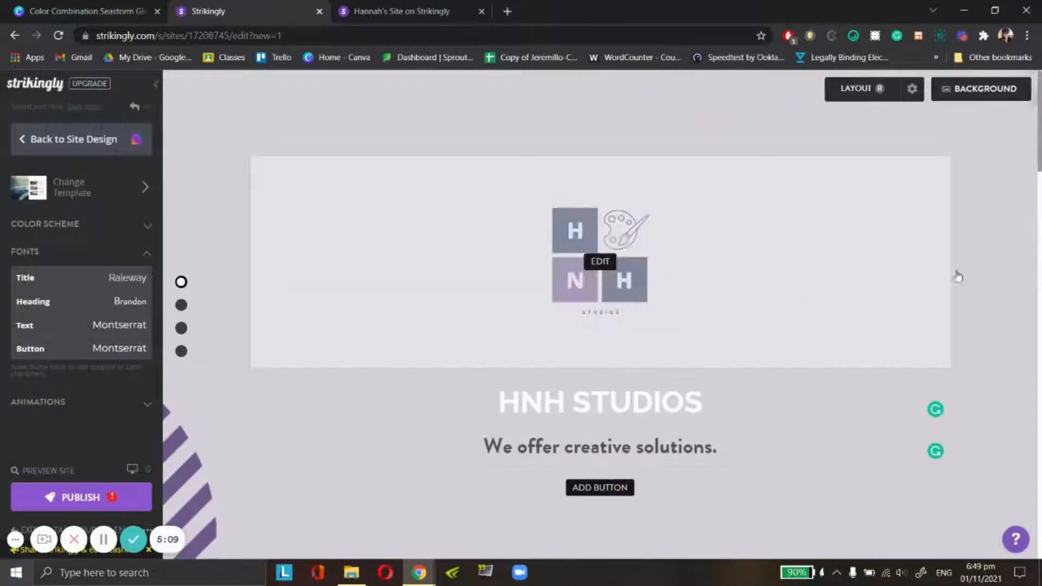
- Go to the About section and switch it to layout A
{"action": "scroll", "coordinate": [322, 416], "scroll_direction": "down", "scroll_amount": 3}
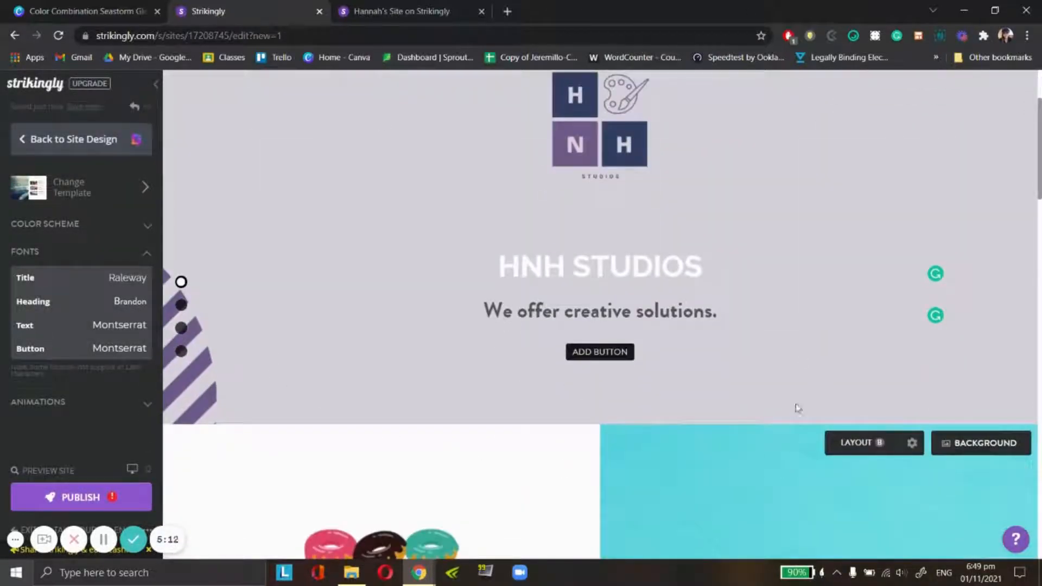
{"action": "scroll", "coordinate": [798, 409], "scroll_direction": "up", "scroll_amount": 3}
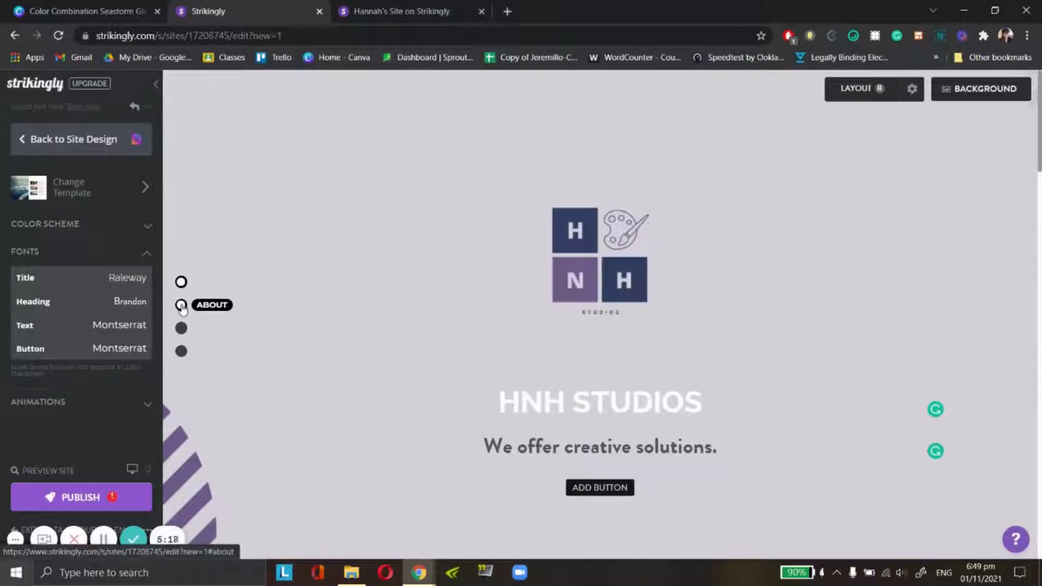
{"action": "left_click", "coordinate": [181, 305]}
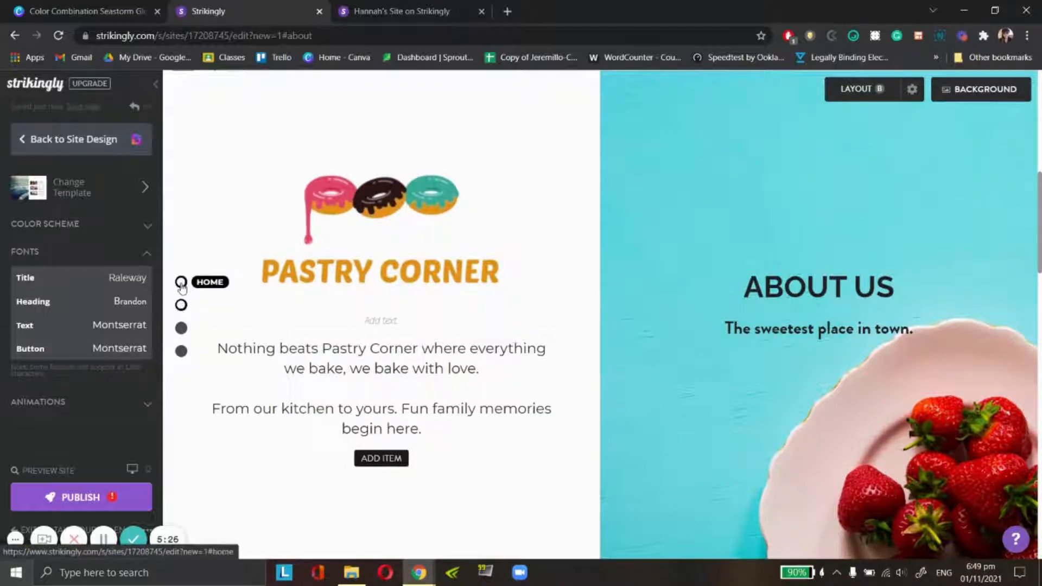
{"action": "left_click", "coordinate": [181, 281]}
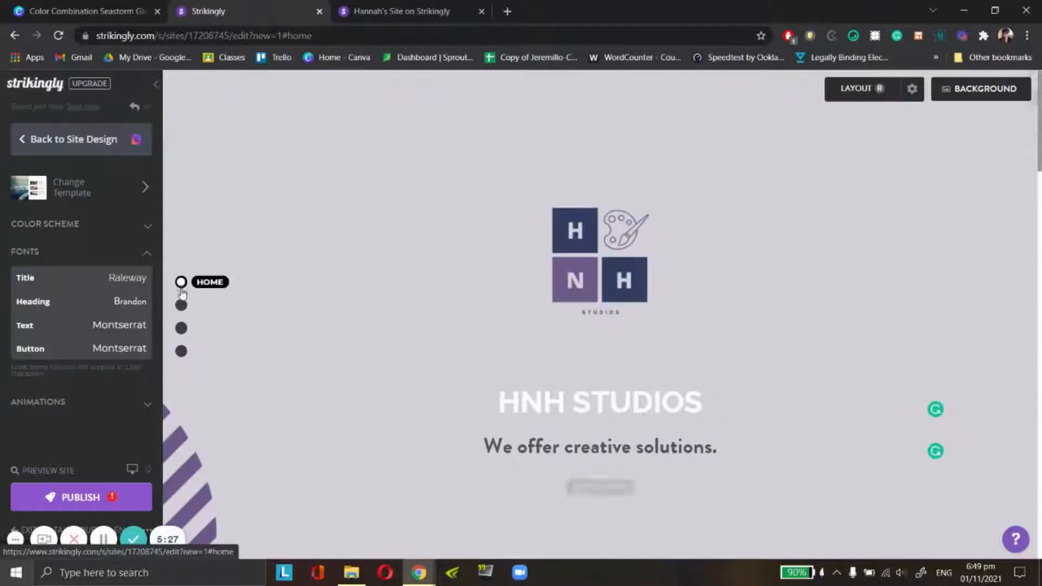
{"action": "left_click", "coordinate": [182, 305]}
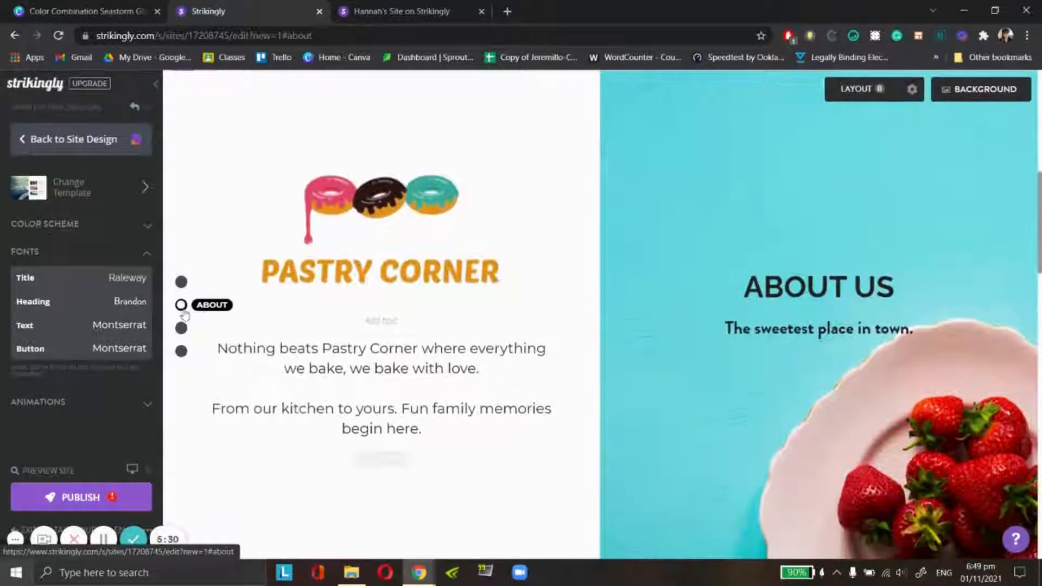
{"action": "left_click", "coordinate": [884, 96]}
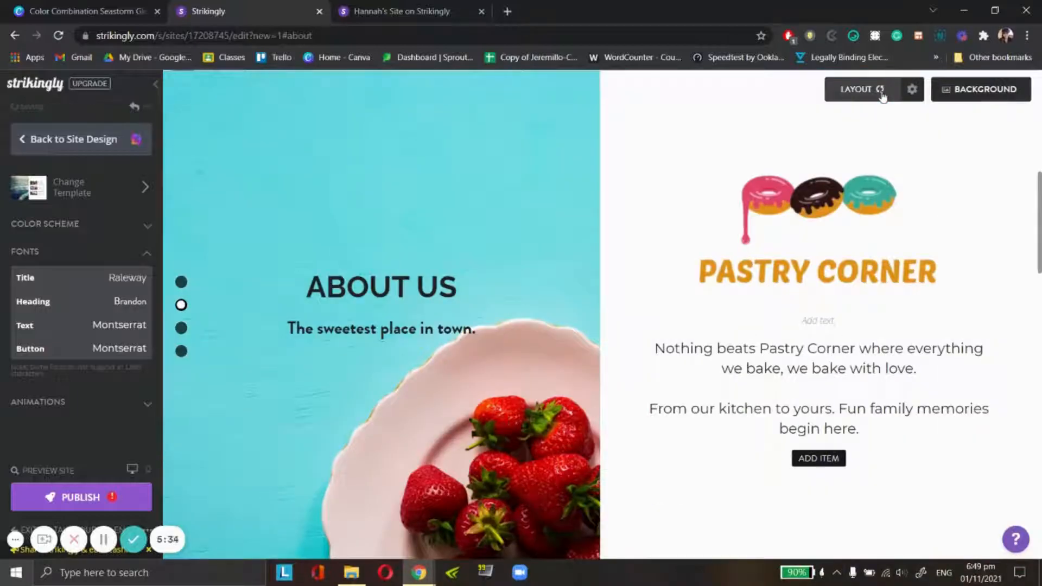
{"action": "left_click", "coordinate": [880, 92]}
{"action": "left_click", "coordinate": [880, 93]}
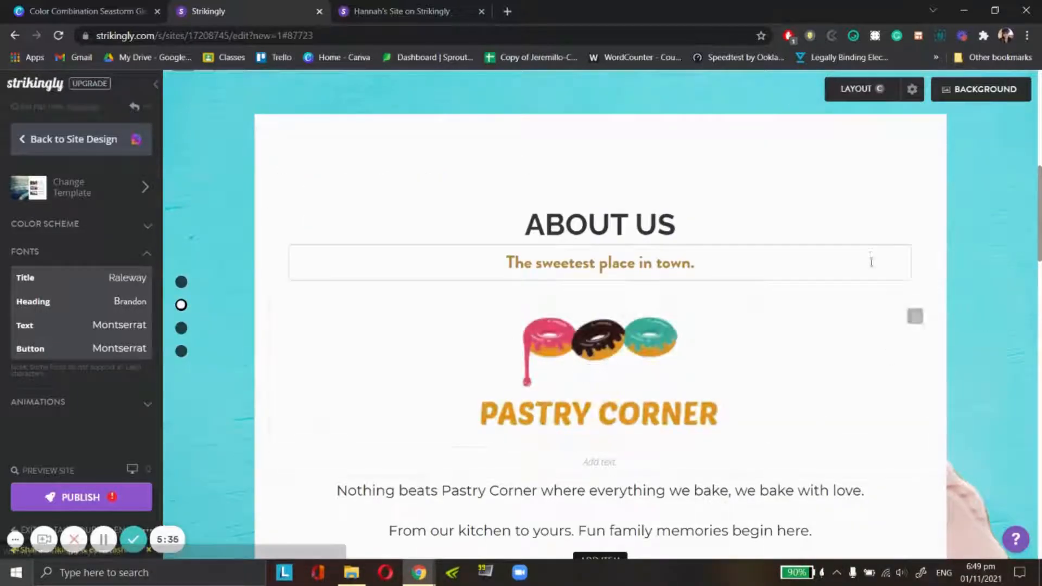
{"action": "left_click", "coordinate": [863, 89]}
{"action": "scroll", "coordinate": [609, 559], "scroll_direction": "up", "scroll_amount": 3}
{"action": "scroll", "coordinate": [609, 560], "scroll_direction": "down", "scroll_amount": 5}
{"action": "scroll", "coordinate": [674, 361], "scroll_direction": "up", "scroll_amount": 4}
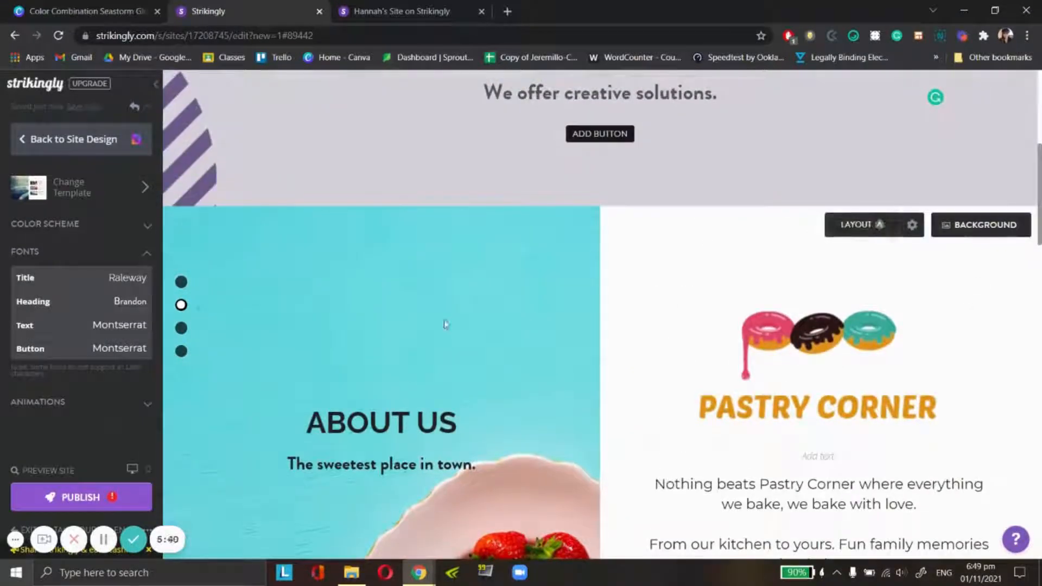
- Change the About section's heading to "ABOUT ME"
{"action": "scroll", "coordinate": [444, 324], "scroll_direction": "down", "scroll_amount": 1}
{"action": "triple_click", "coordinate": [404, 362]}
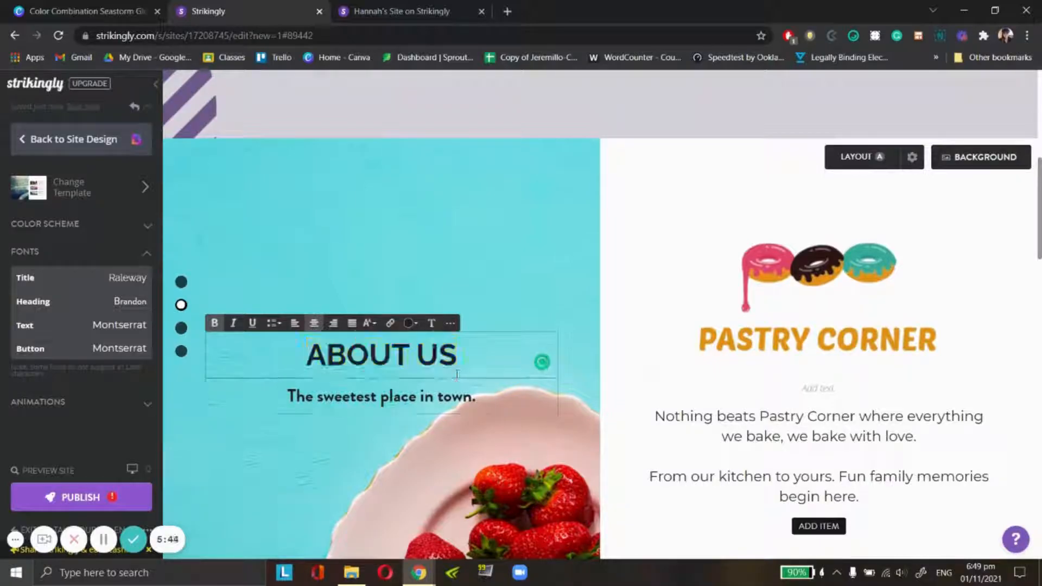
{"action": "left_click", "coordinate": [419, 368]}
{"action": "triple_click", "coordinate": [465, 355]}
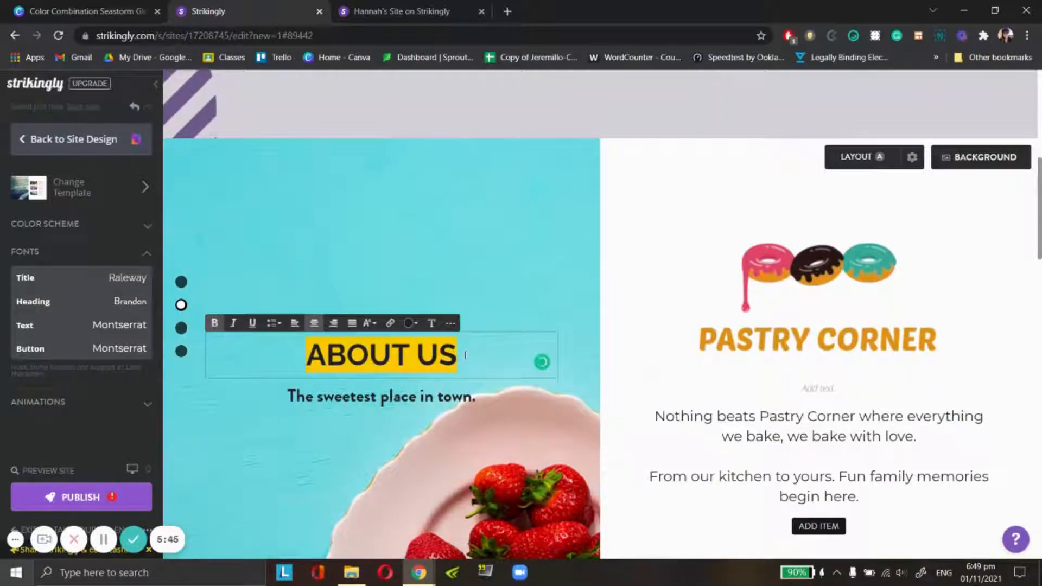
{"action": "key", "text": "BackSpace"}
{"action": "key", "text": "BackSpace"}
{"action": "type", "text": "ME"}
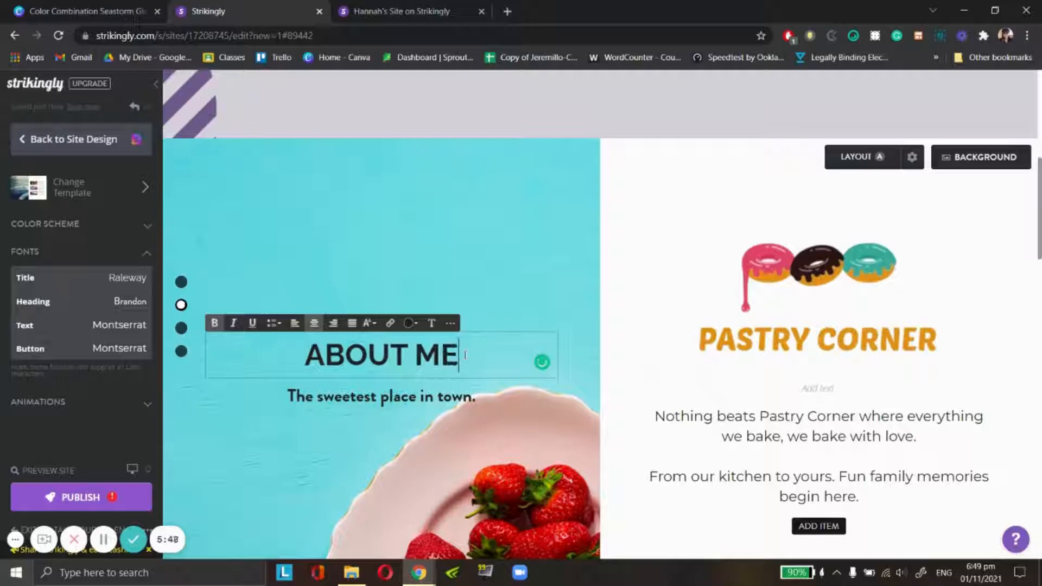
- Replace the subtitle under the About heading with "ABOUT THE OWNER"
{"action": "triple_click", "coordinate": [476, 398]}
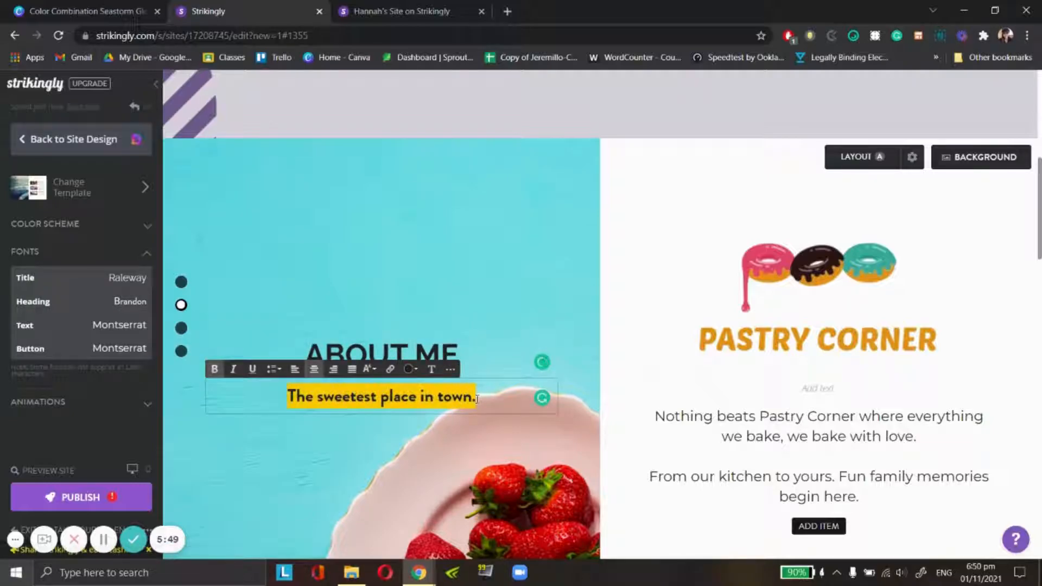
{"action": "type", "text": "ABOUT THE OWNER"}
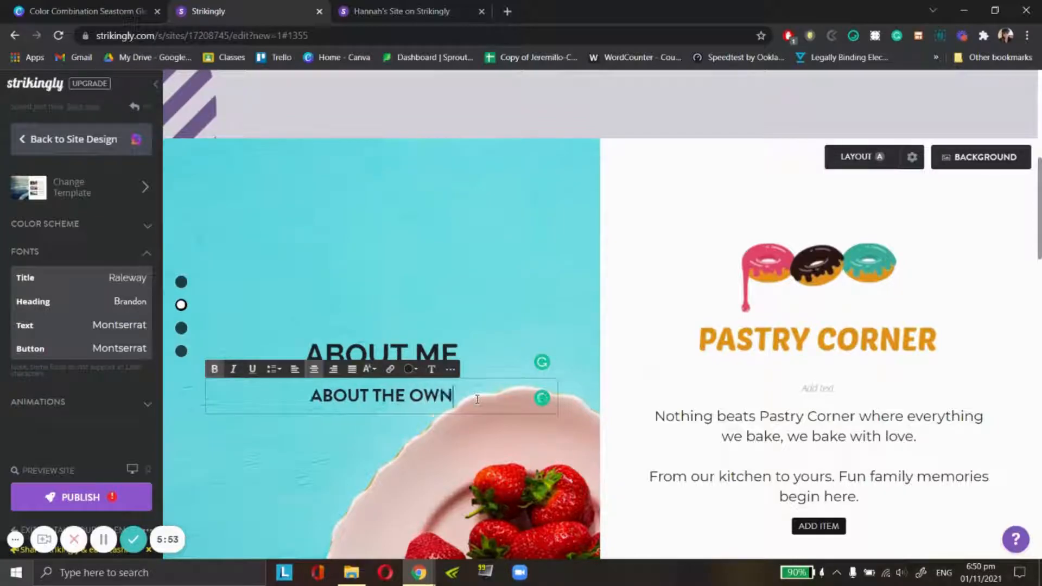
{"action": "left_click", "coordinate": [510, 223]}
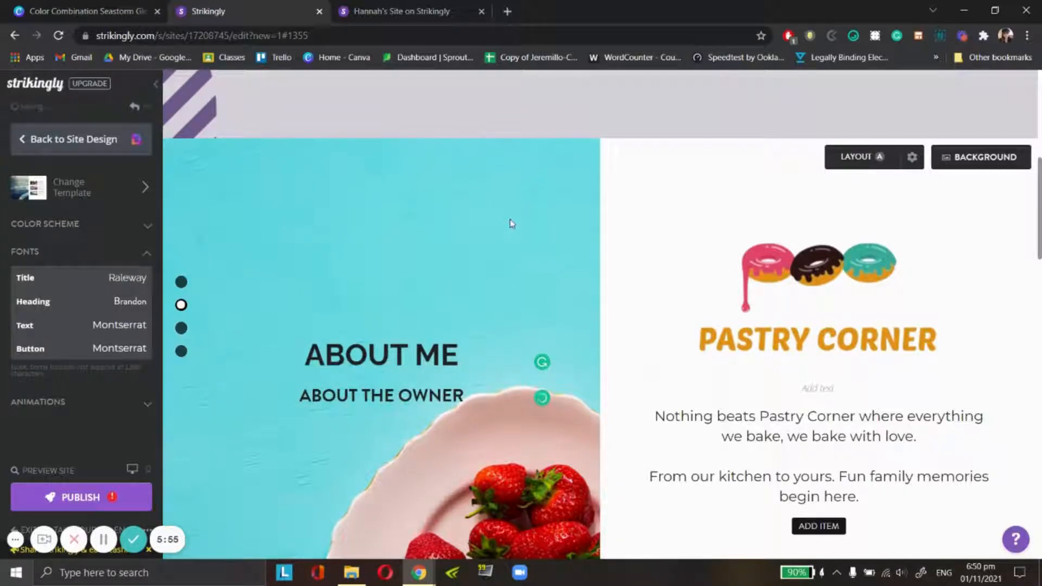
- Set the About section's background to the custom colour #333F63, the Dark Blue from the Canva palette
{"action": "left_click", "coordinate": [1019, 159]}
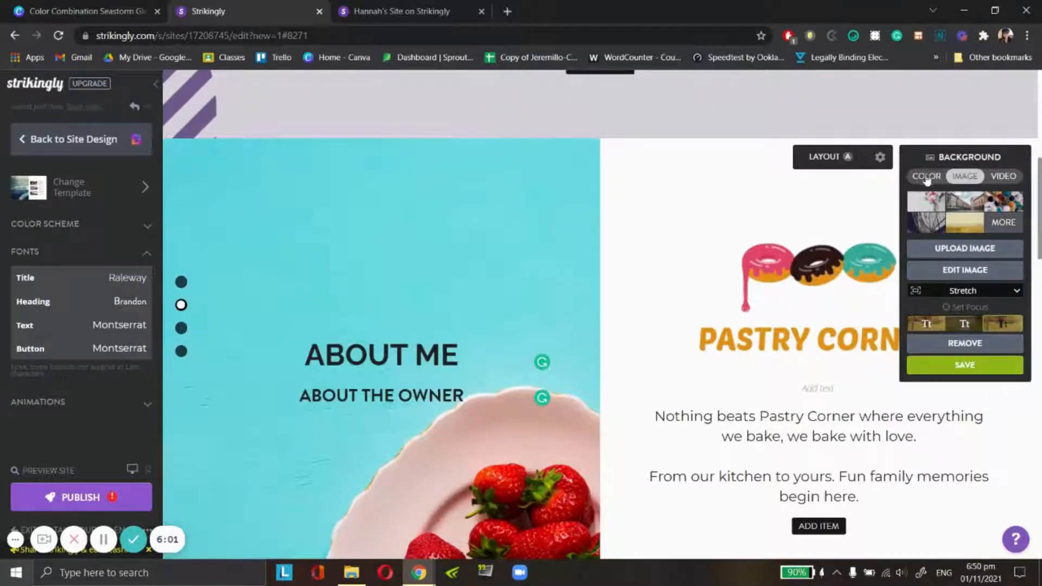
{"action": "left_click", "coordinate": [927, 176]}
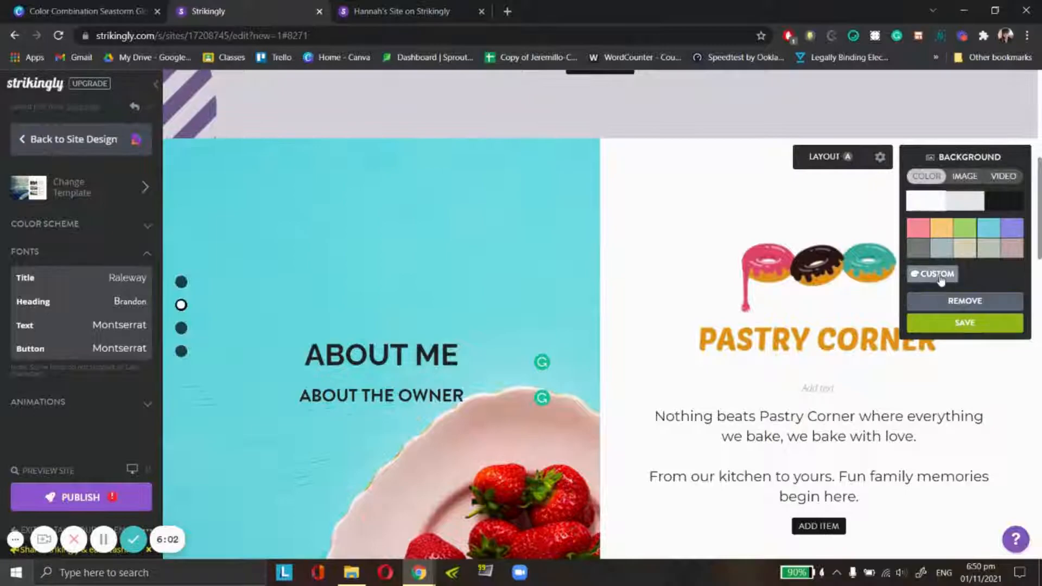
{"action": "left_click", "coordinate": [940, 275]}
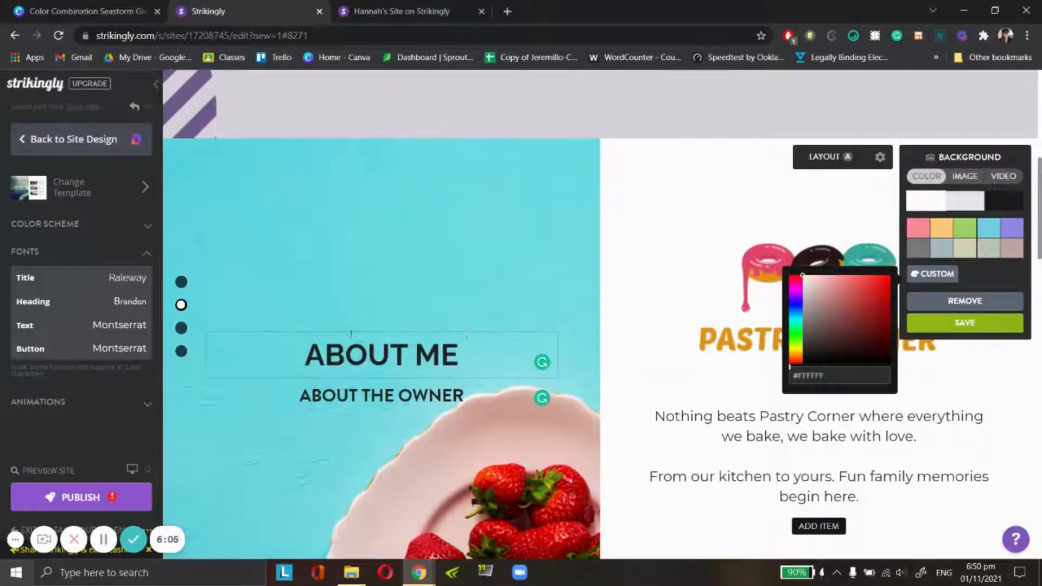
{"action": "left_click", "coordinate": [78, 6]}
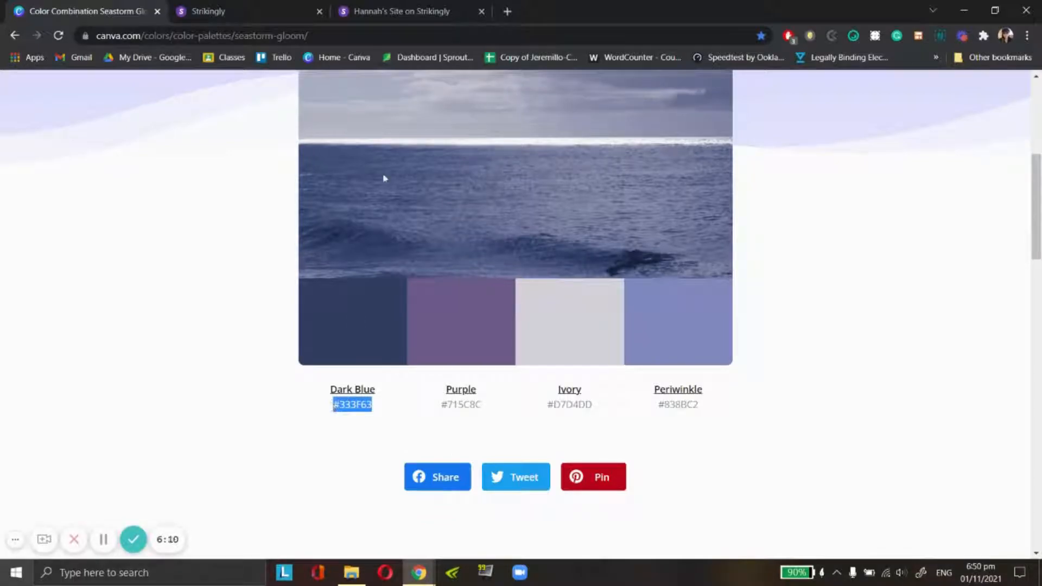
{"action": "left_click", "coordinate": [410, 5]}
{"action": "left_click", "coordinate": [290, 5]}
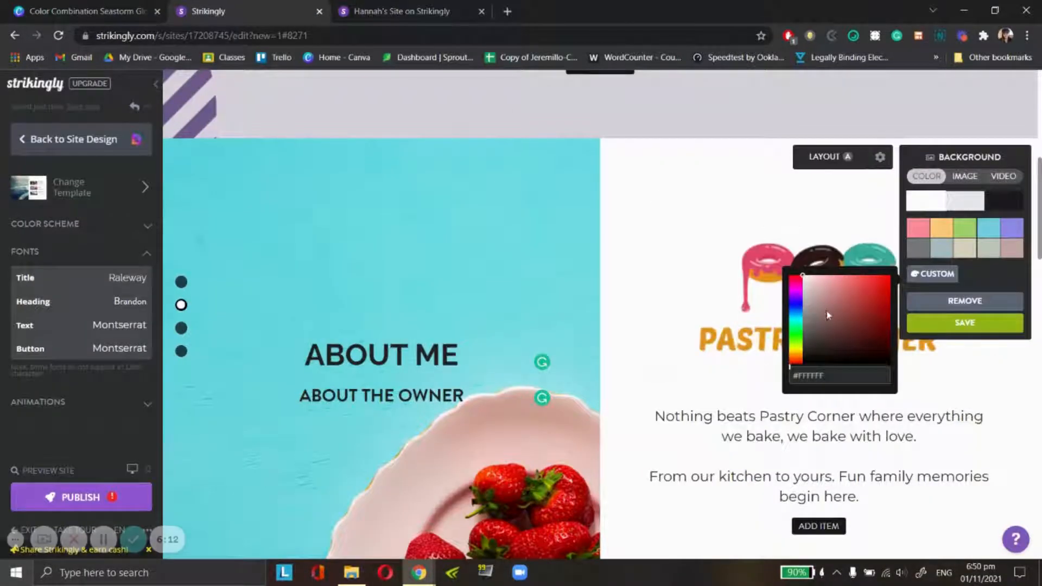
{"action": "key", "text": "ctrl+v"}
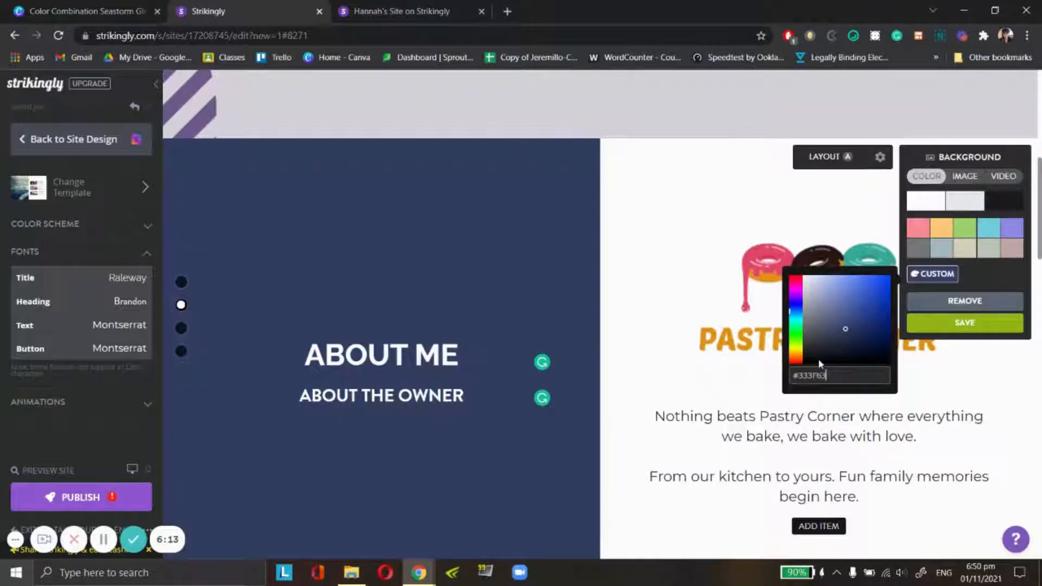
{"action": "left_click", "coordinate": [625, 165]}
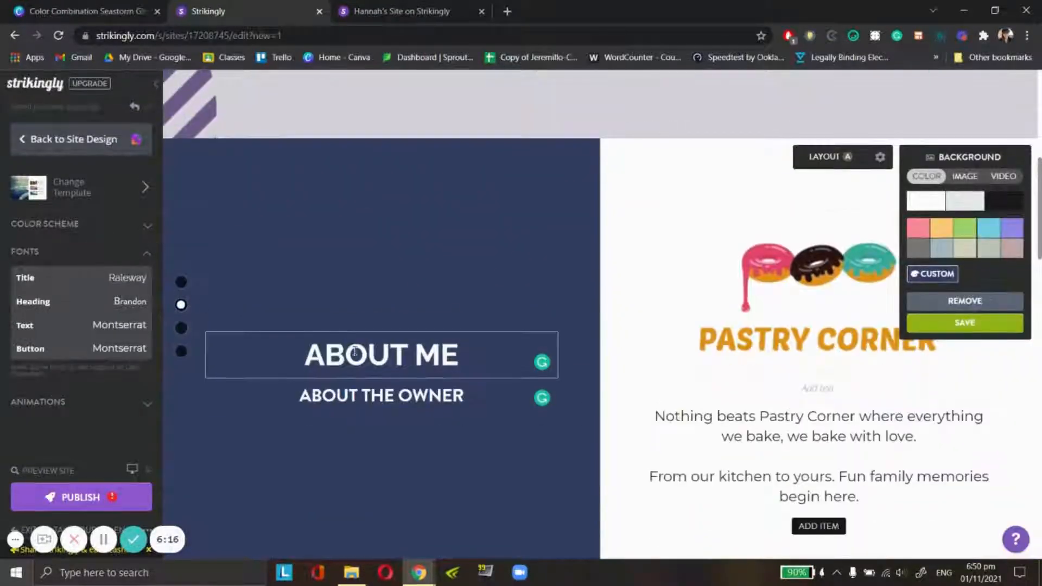
- Set the "ABOUT ME" heading's font to Raleway and remove bold from the "ABOUT THE OWNER" subtitle
{"action": "double_click", "coordinate": [355, 352]}
{"action": "left_click_drag", "start_coordinate": [474, 358], "coordinate": [290, 362]}
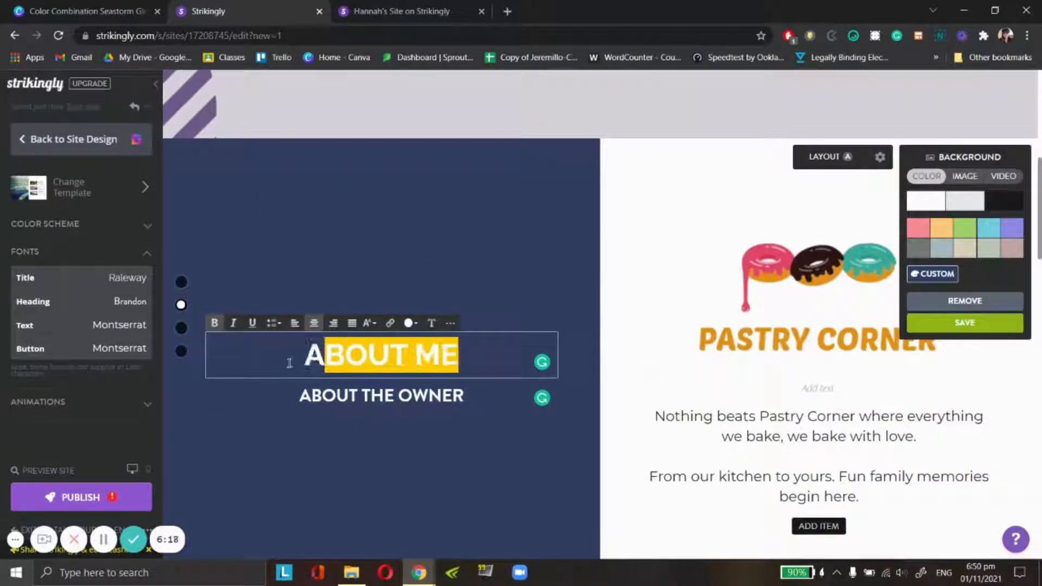
{"action": "left_click", "coordinate": [431, 324]}
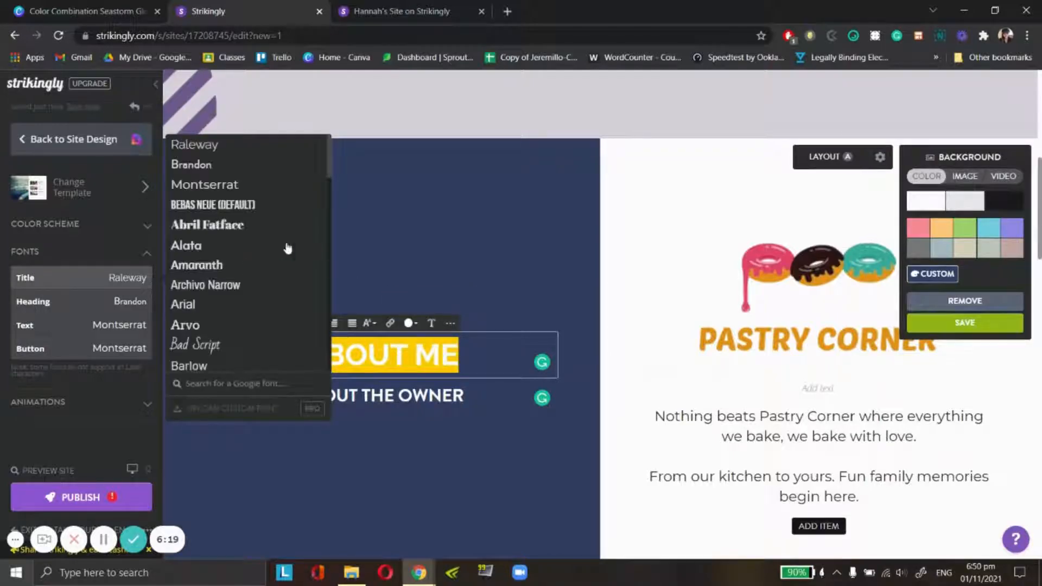
{"action": "left_click", "coordinate": [214, 145]}
{"action": "left_click_drag", "start_coordinate": [468, 393], "coordinate": [270, 387]}
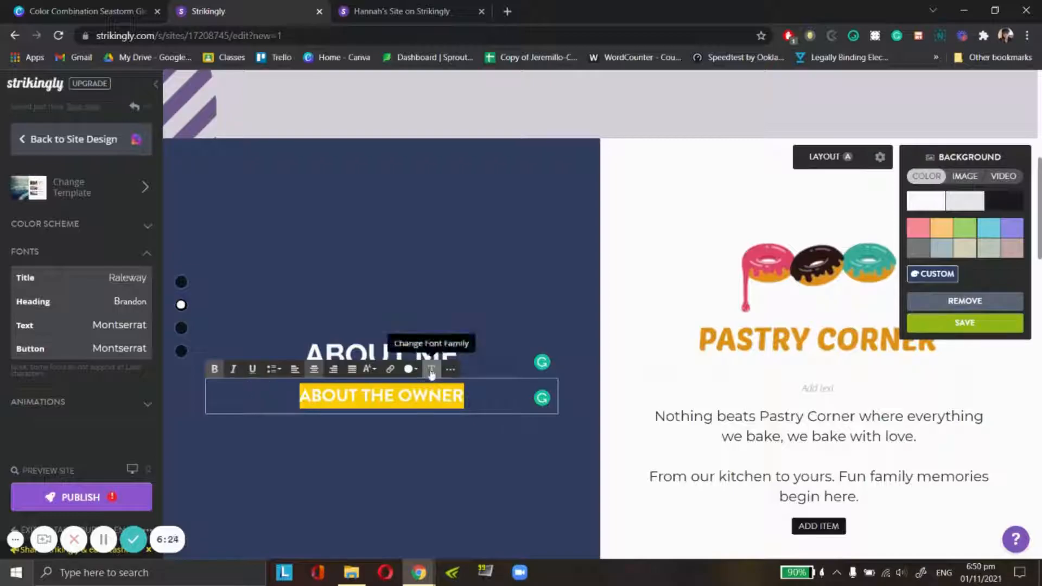
{"action": "left_click", "coordinate": [533, 286]}
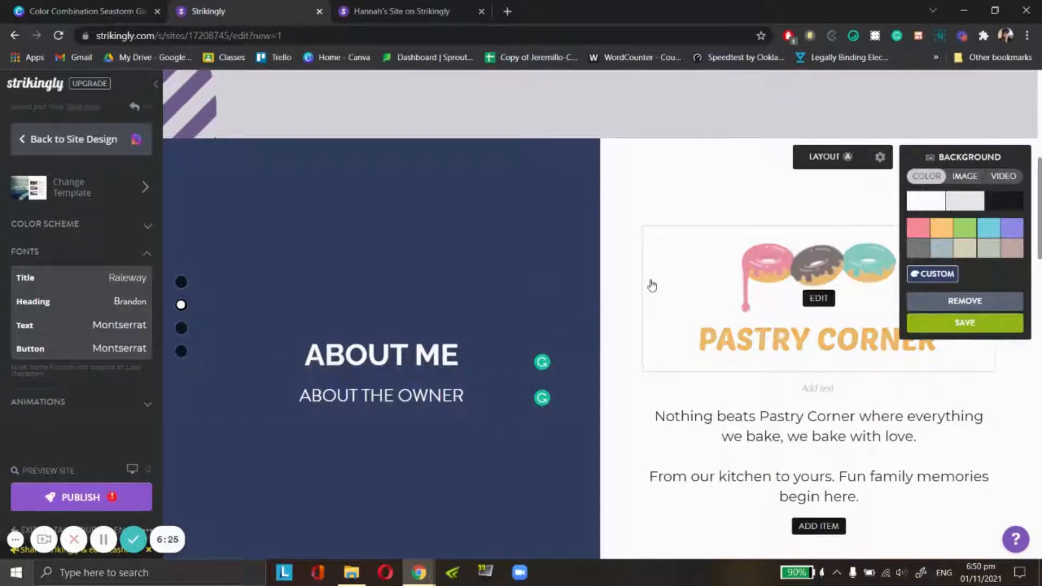
- Save the About background and replace the Pastry Corner logo with a square portrait from the uploaded images
{"action": "left_click", "coordinate": [650, 284]}
{"action": "scroll", "coordinate": [804, 342], "scroll_direction": "up", "scroll_amount": 1}
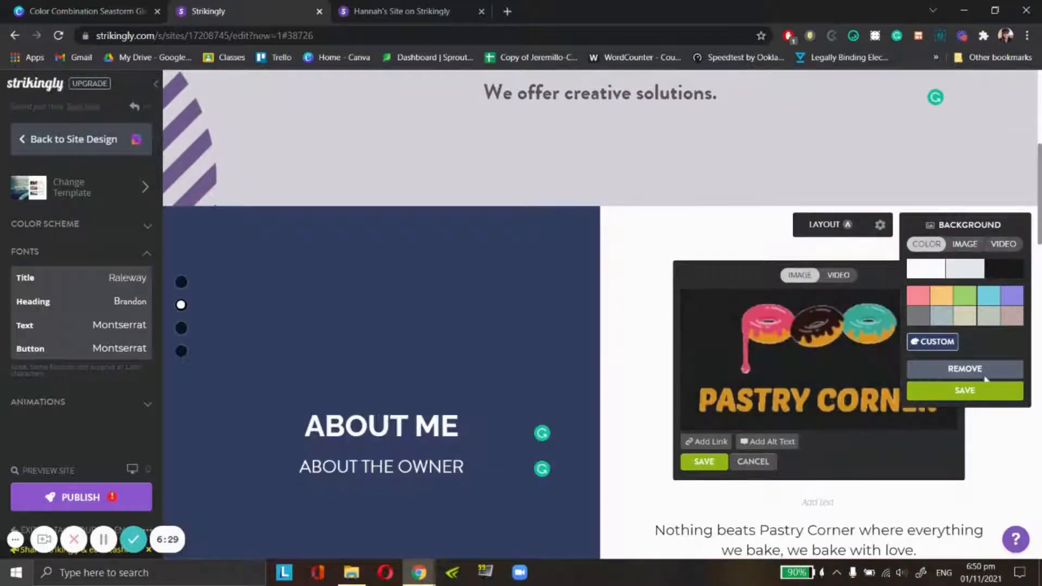
{"action": "left_click", "coordinate": [985, 396]}
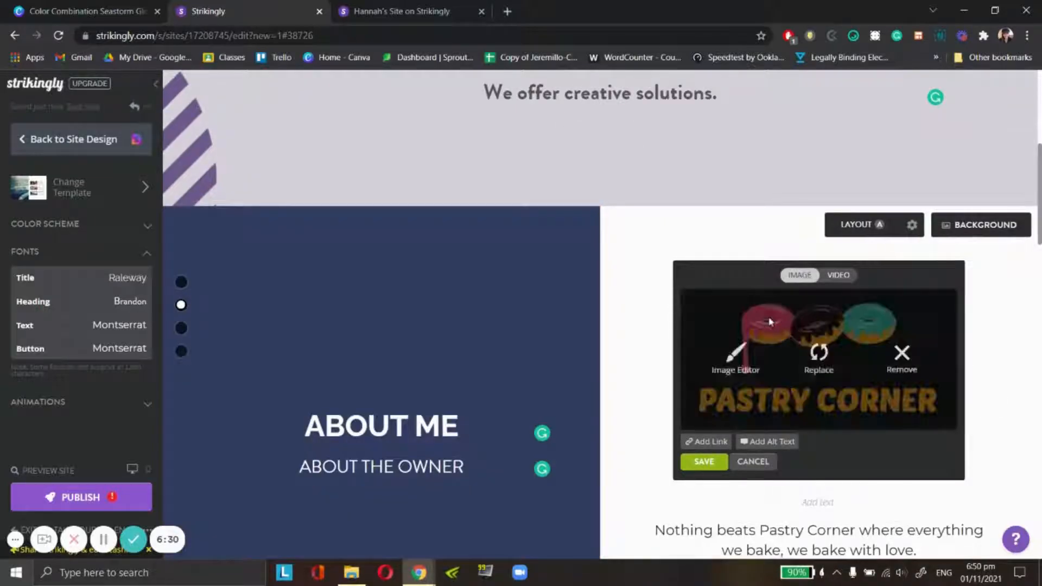
{"action": "left_click", "coordinate": [723, 367]}
{"action": "left_click", "coordinate": [812, 367]}
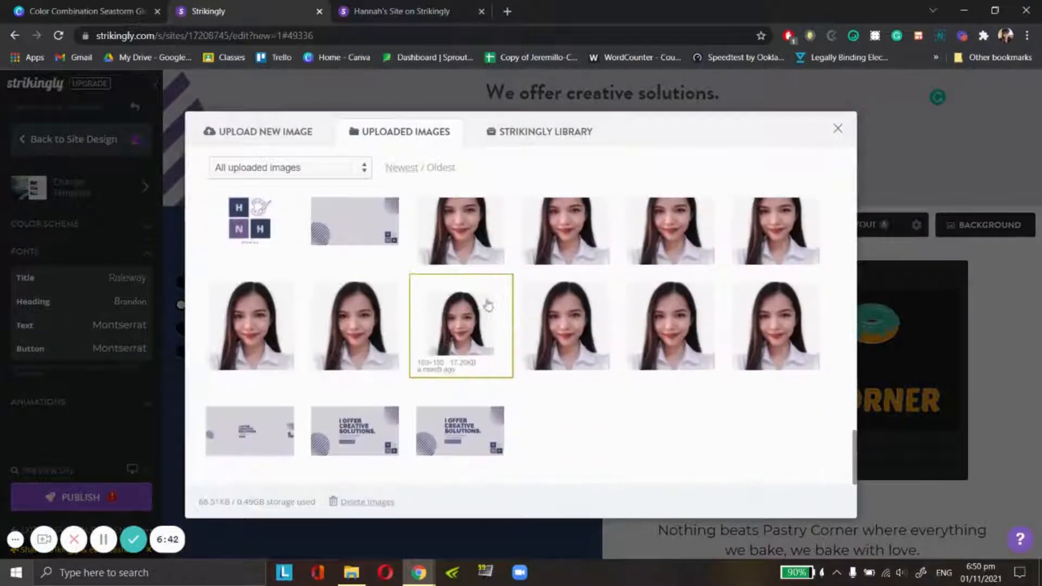
{"action": "left_click", "coordinate": [780, 347]}
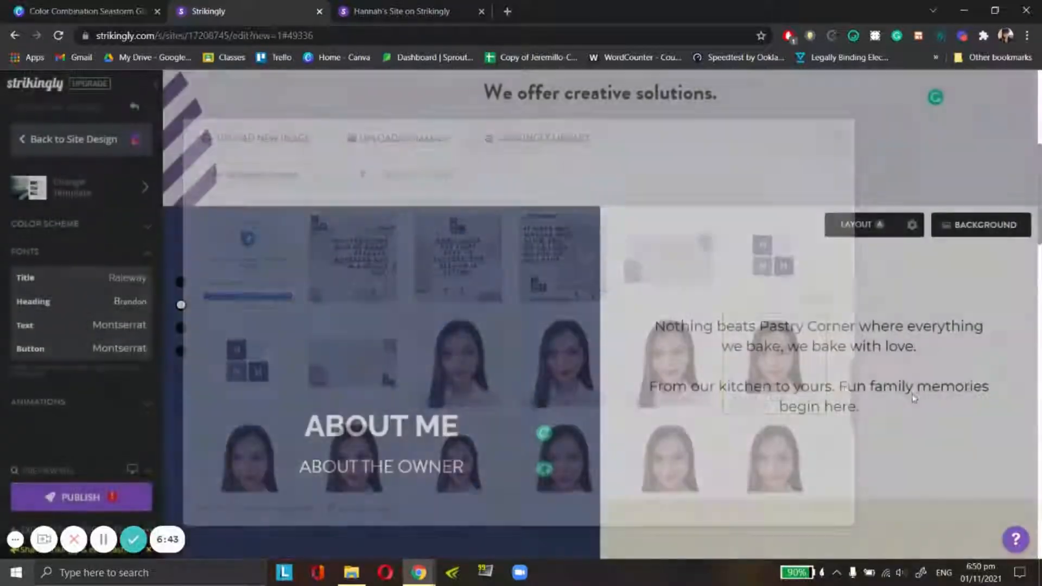
- Replace the square portrait in the About section with the circular version from the uploaded images
{"action": "scroll", "coordinate": [448, 431], "scroll_direction": "up", "scroll_amount": 2}
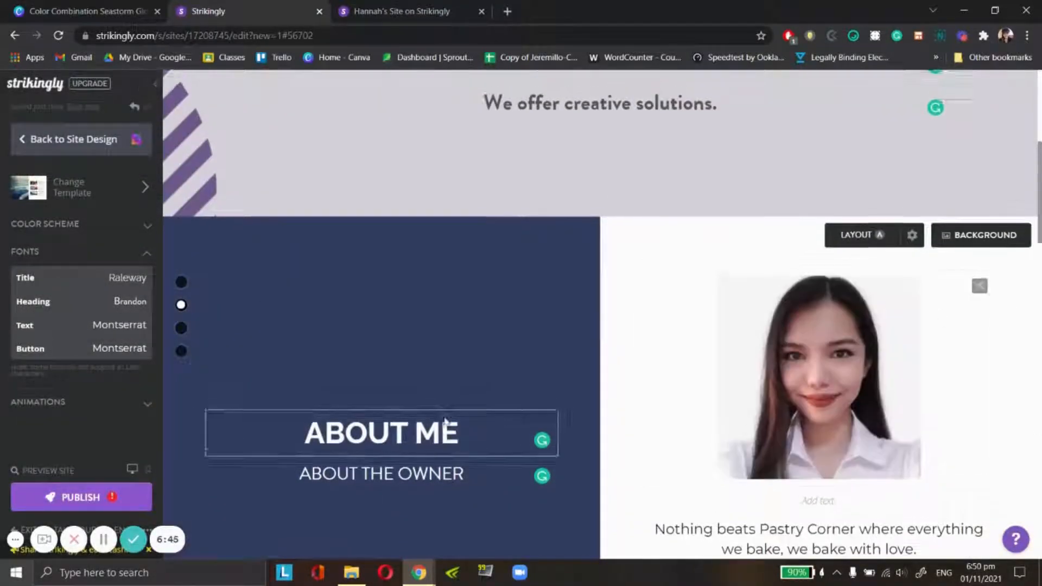
{"action": "scroll", "coordinate": [668, 400], "scroll_direction": "down", "scroll_amount": 3}
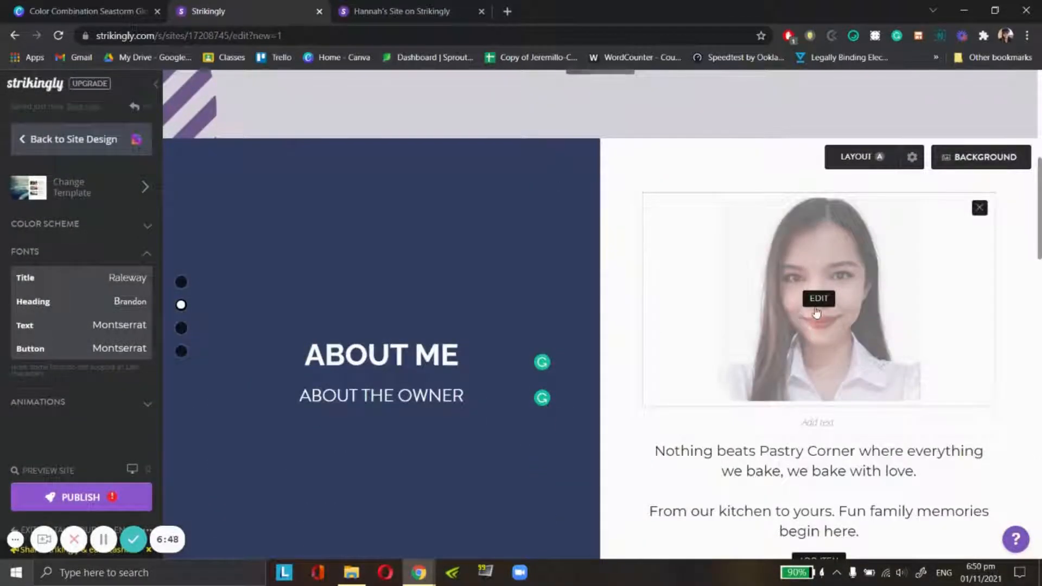
{"action": "left_click", "coordinate": [789, 298]}
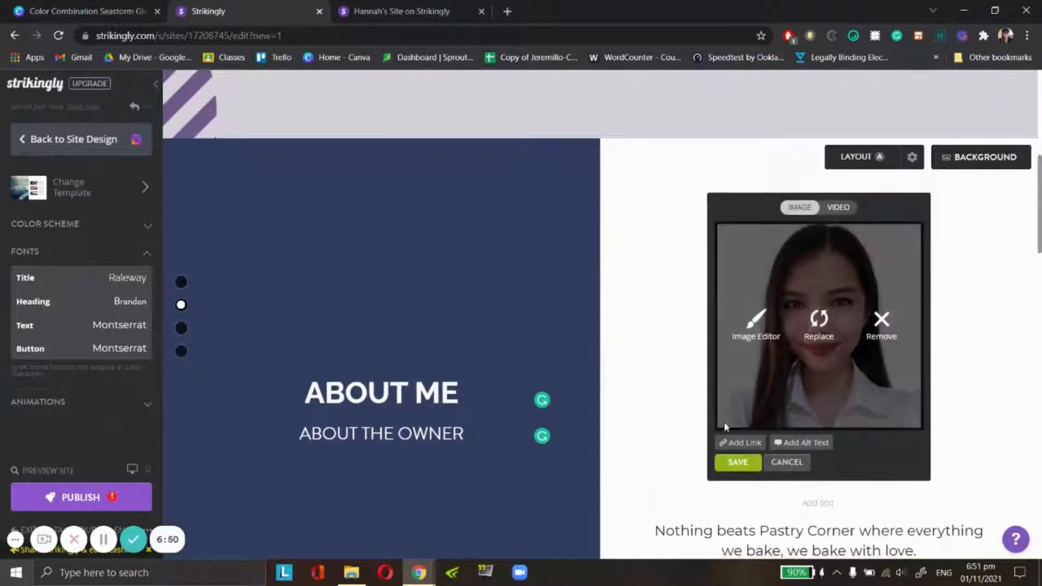
{"action": "left_click", "coordinate": [820, 320]}
{"action": "scroll", "coordinate": [291, 307], "scroll_direction": "down", "scroll_amount": 3}
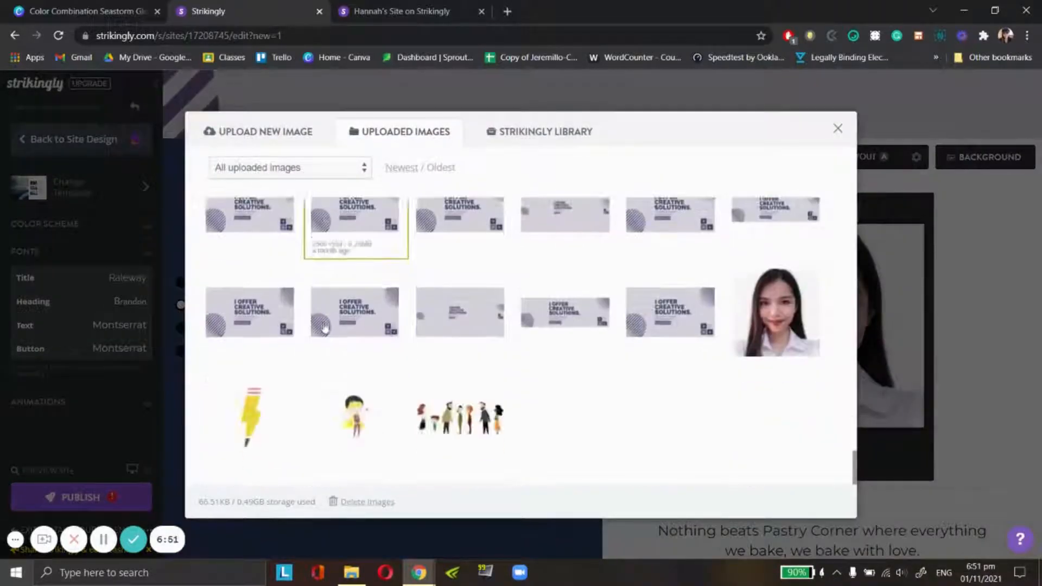
{"action": "scroll", "coordinate": [469, 356], "scroll_direction": "up", "scroll_amount": 4}
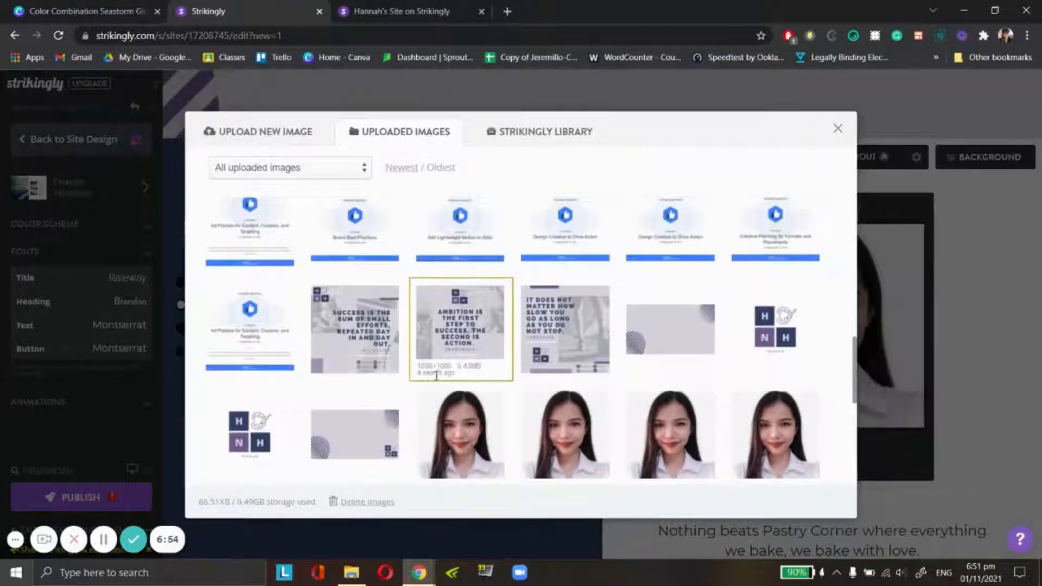
{"action": "scroll", "coordinate": [481, 389], "scroll_direction": "down", "scroll_amount": 5}
{"action": "scroll", "coordinate": [480, 388], "scroll_direction": "up", "scroll_amount": 10}
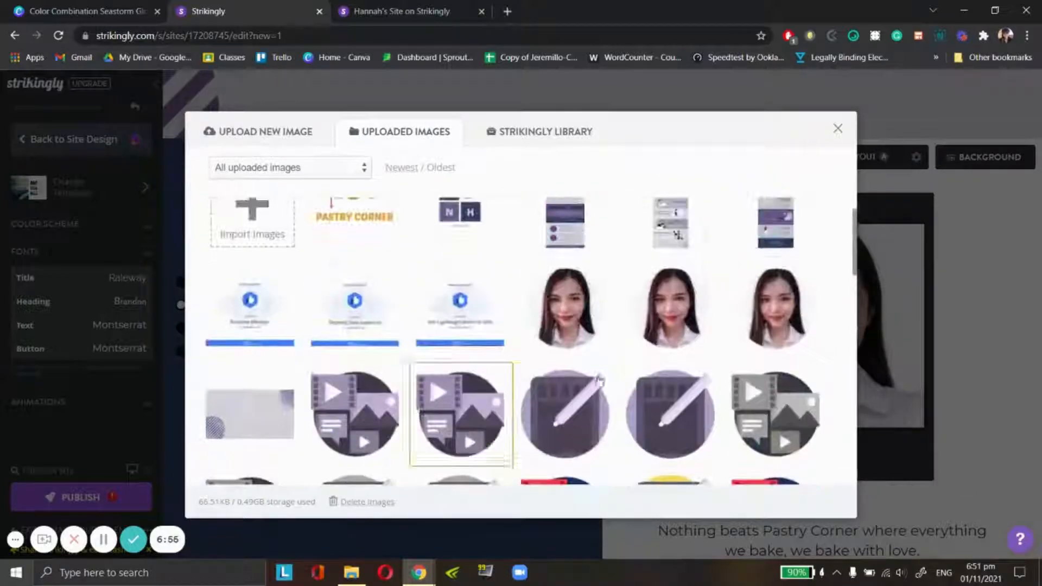
{"action": "left_click", "coordinate": [605, 312]}
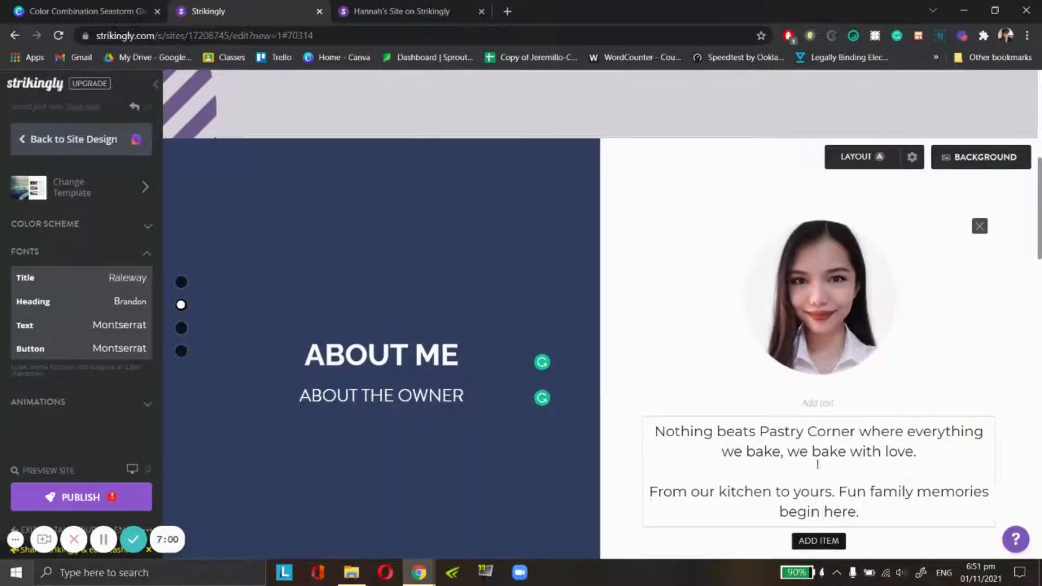
- Enter the owner's first name under the portrait and replace the description with one calling the owner "a creative artist and social media manager"
{"action": "left_click", "coordinate": [787, 405]}
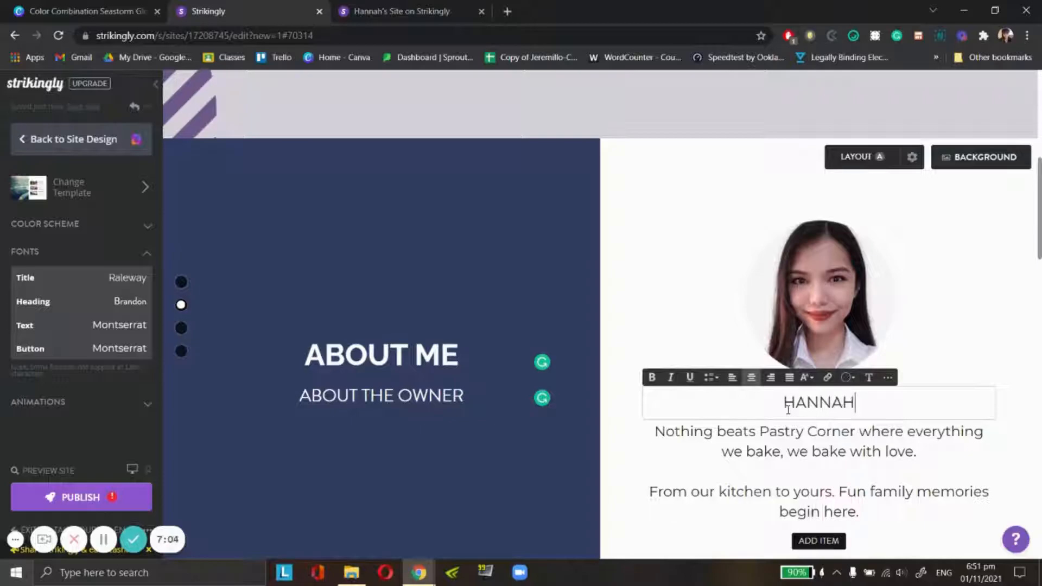
{"action": "left_click", "coordinate": [819, 296]}
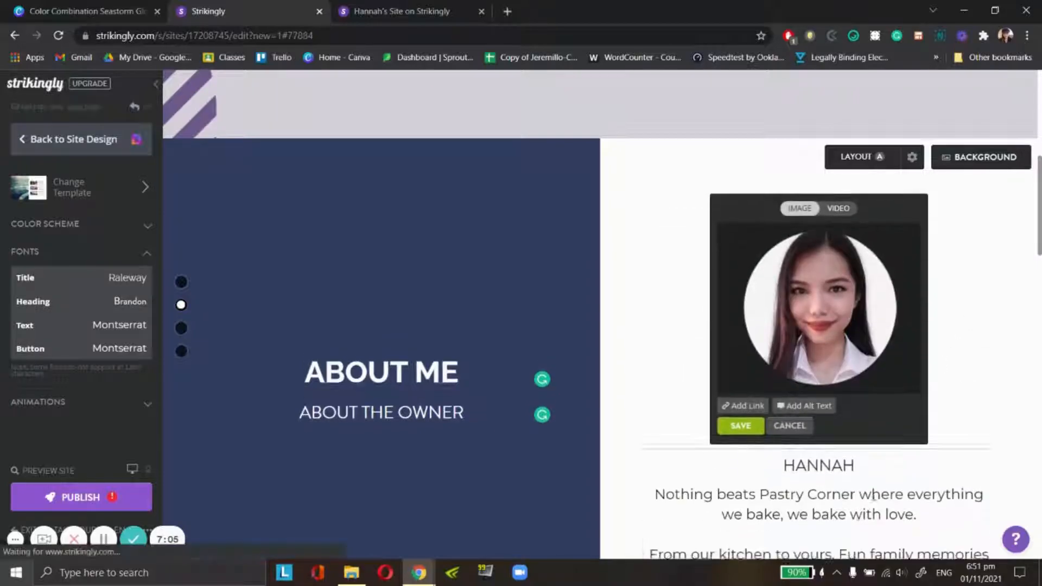
{"action": "scroll", "coordinate": [875, 498], "scroll_direction": "down", "scroll_amount": 3}
{"action": "left_click", "coordinate": [778, 393]}
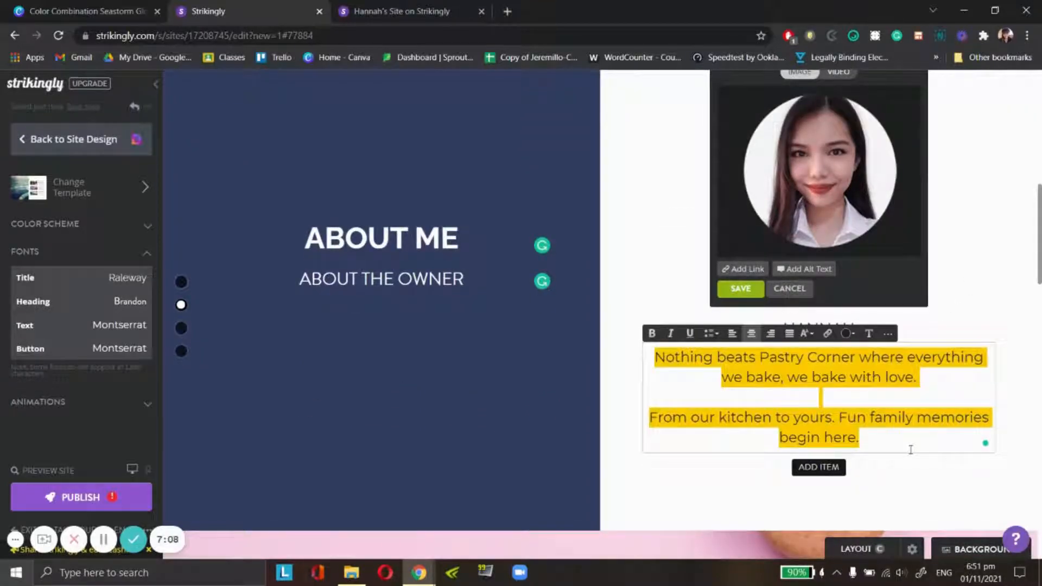
{"action": "type", "text": "H"}
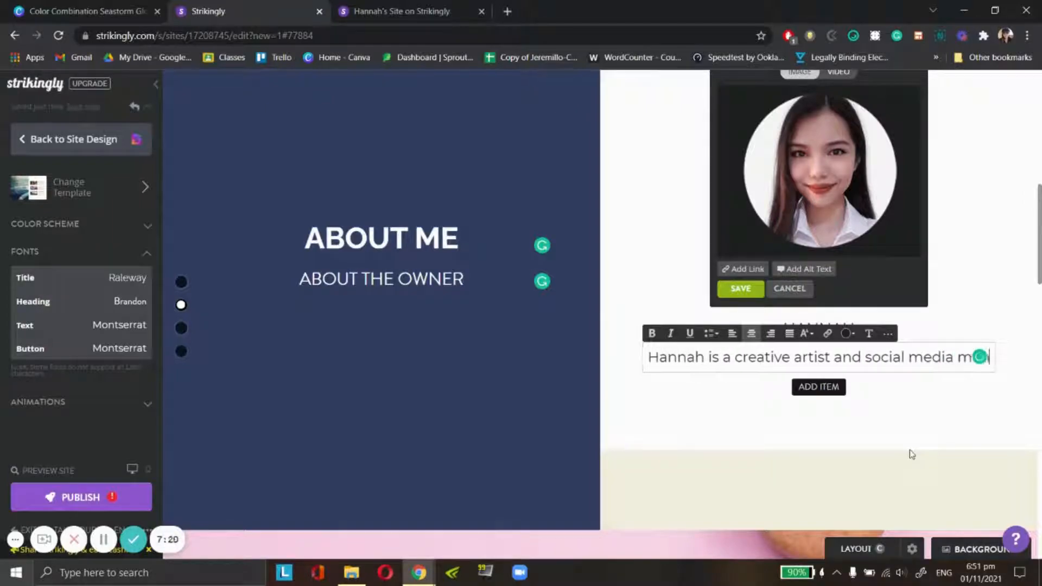
{"action": "type", "text": "anager."}
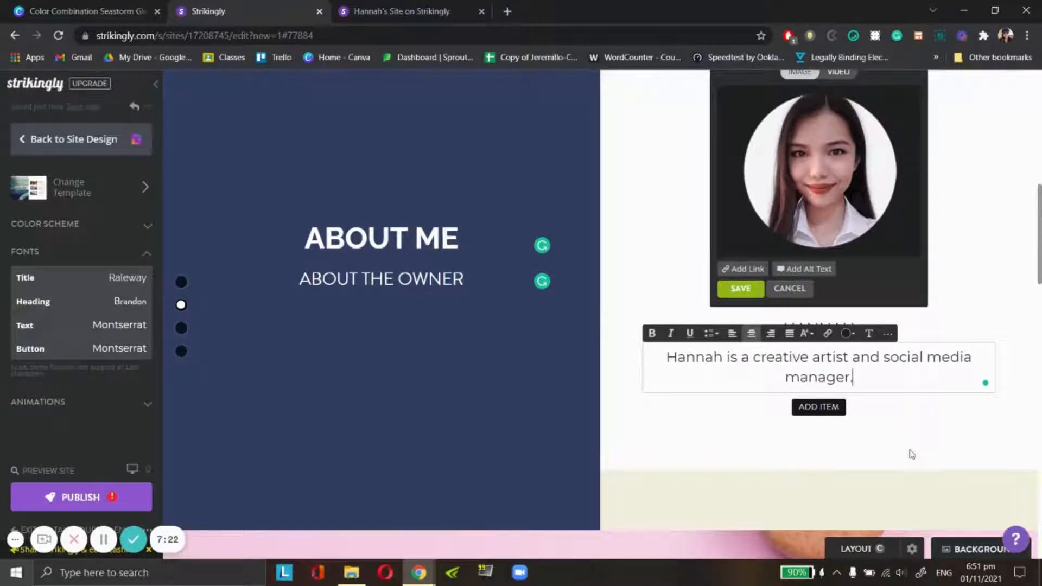
{"action": "left_click", "coordinate": [961, 212]}
{"action": "scroll", "coordinate": [977, 261], "scroll_direction": "up", "scroll_amount": 3}
{"action": "left_click", "coordinate": [740, 436]}
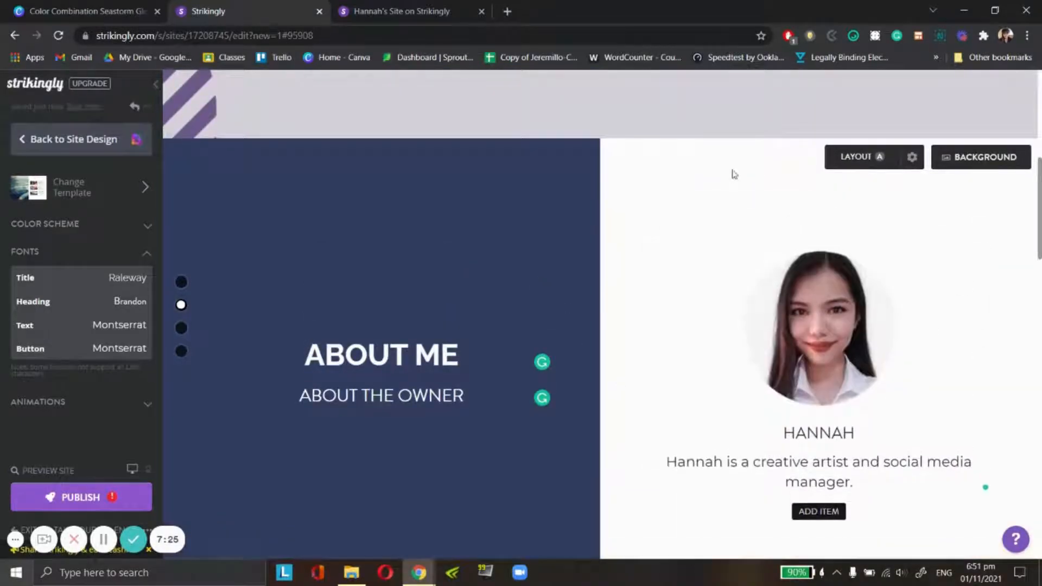
{"action": "left_click", "coordinate": [989, 162]}
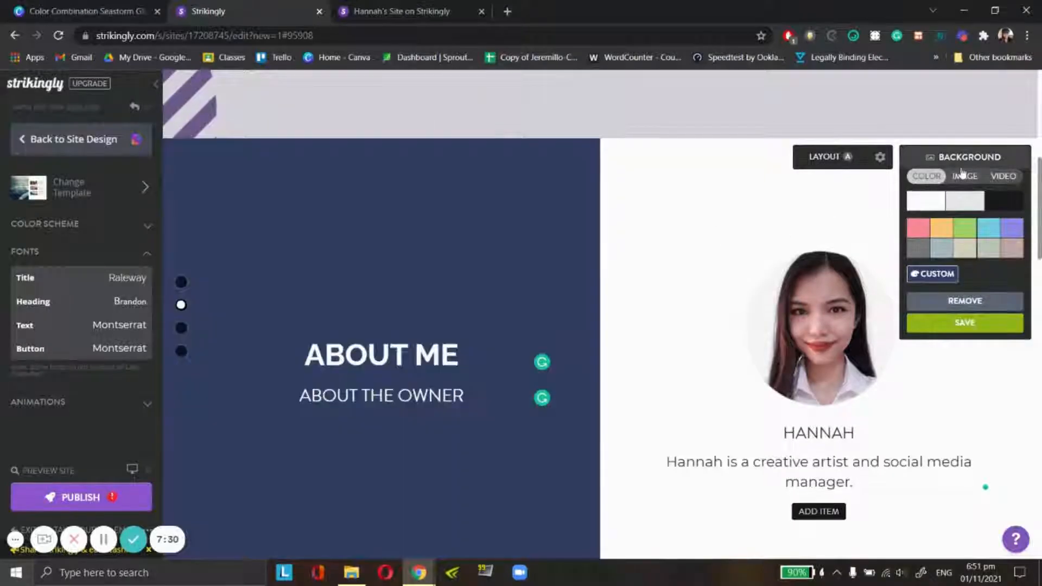
{"action": "scroll", "coordinate": [814, 356], "scroll_direction": "down", "scroll_amount": 5}
{"action": "scroll", "coordinate": [679, 258], "scroll_direction": "up", "scroll_amount": 10}
{"action": "scroll", "coordinate": [822, 317], "scroll_direction": "down", "scroll_amount": 5}
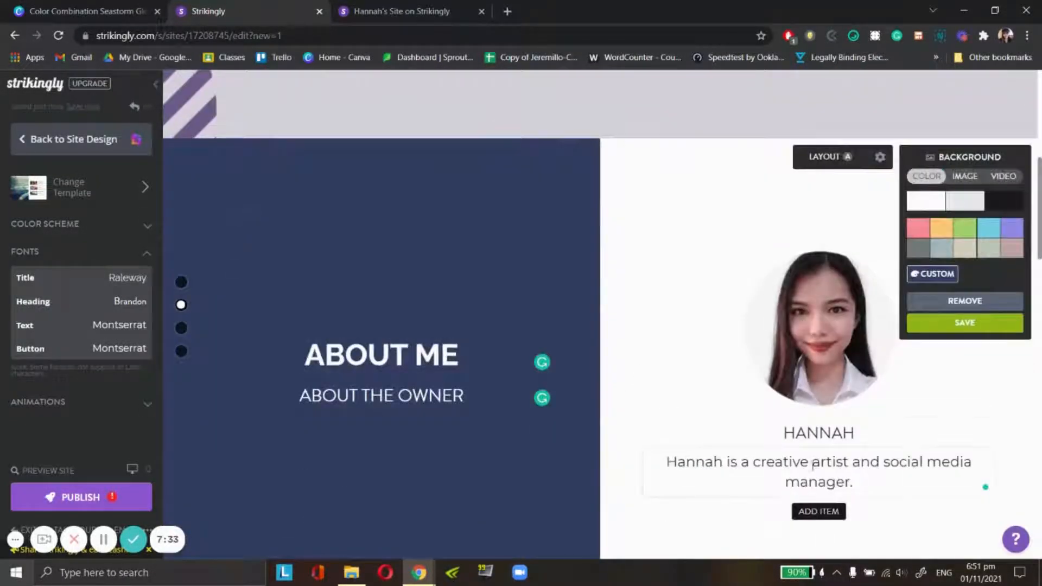
{"action": "scroll", "coordinate": [637, 372], "scroll_direction": "down", "scroll_amount": 3}
{"action": "scroll", "coordinate": [717, 426], "scroll_direction": "up", "scroll_amount": 2}
- Set the site's Heading font to Raleway
{"action": "left_click", "coordinate": [868, 368]}
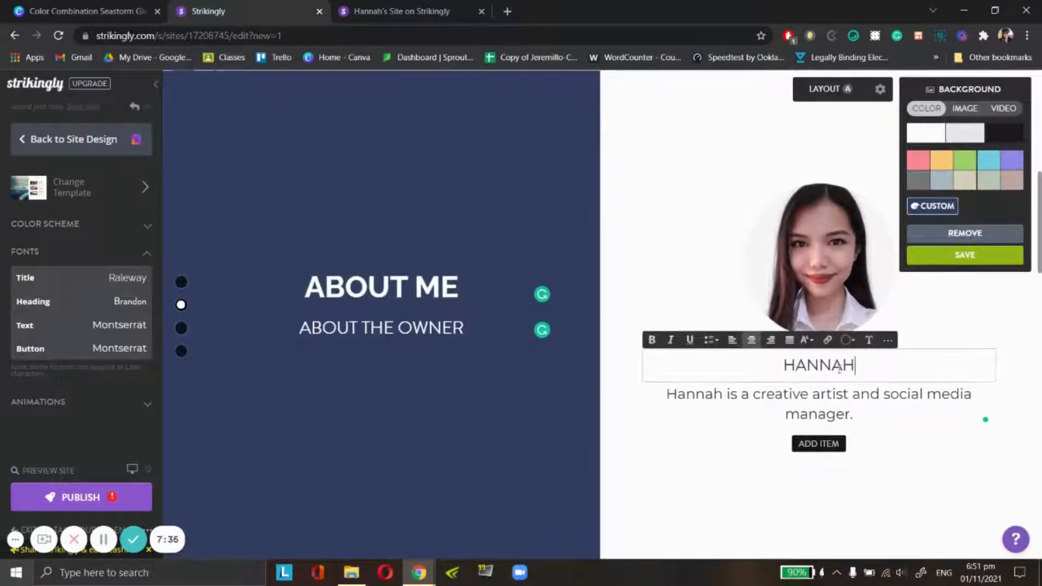
{"action": "left_click", "coordinate": [130, 302]}
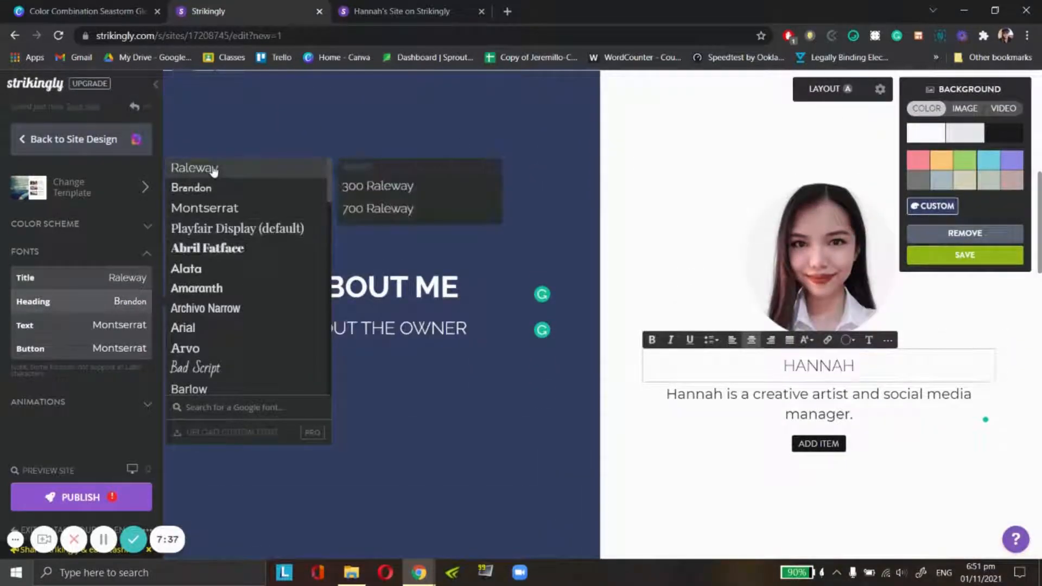
{"action": "left_click", "coordinate": [211, 170]}
- Make the owner's name under the portrait bold and close the About section's background settings
{"action": "left_click_drag", "start_coordinate": [874, 369], "coordinate": [667, 351]}
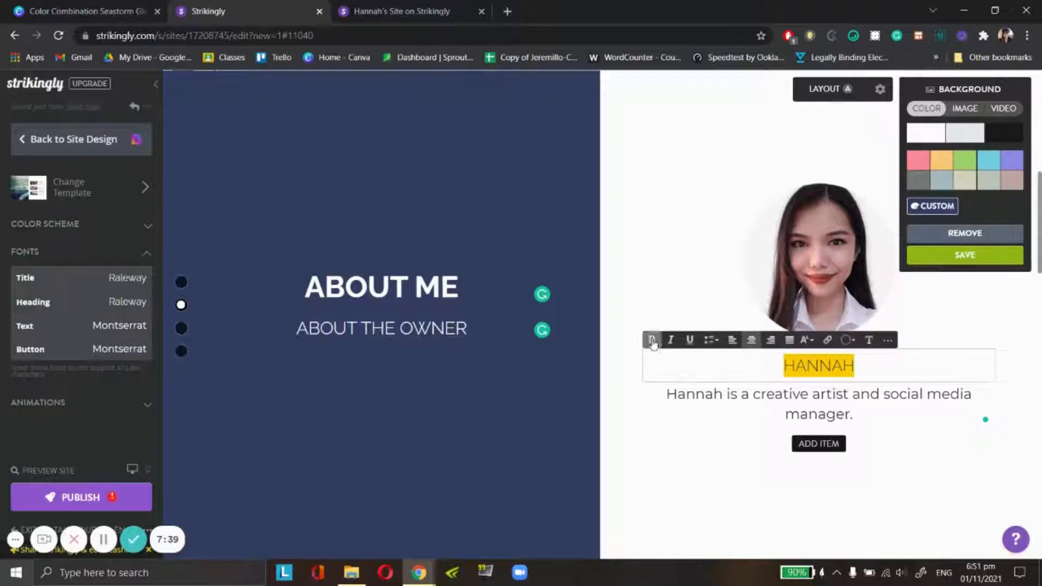
{"action": "left_click", "coordinate": [653, 341]}
{"action": "left_click", "coordinate": [681, 242]}
{"action": "scroll", "coordinate": [743, 405], "scroll_direction": "down", "scroll_amount": 1}
{"action": "left_click", "coordinate": [744, 372]}
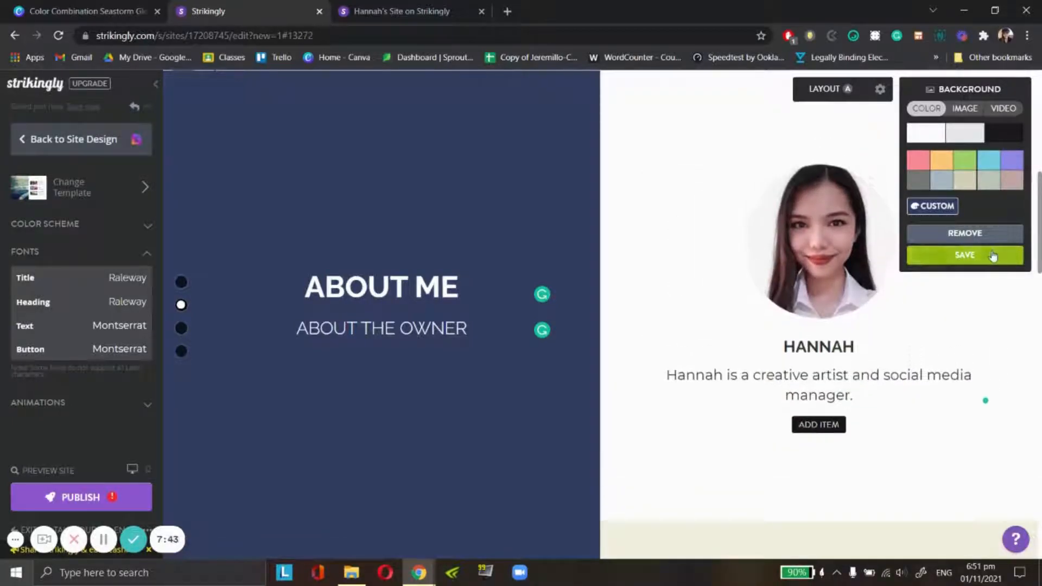
{"action": "scroll", "coordinate": [521, 296], "scroll_direction": "up", "scroll_amount": 6}
{"action": "scroll", "coordinate": [186, 320], "scroll_direction": "down", "scroll_amount": 7}
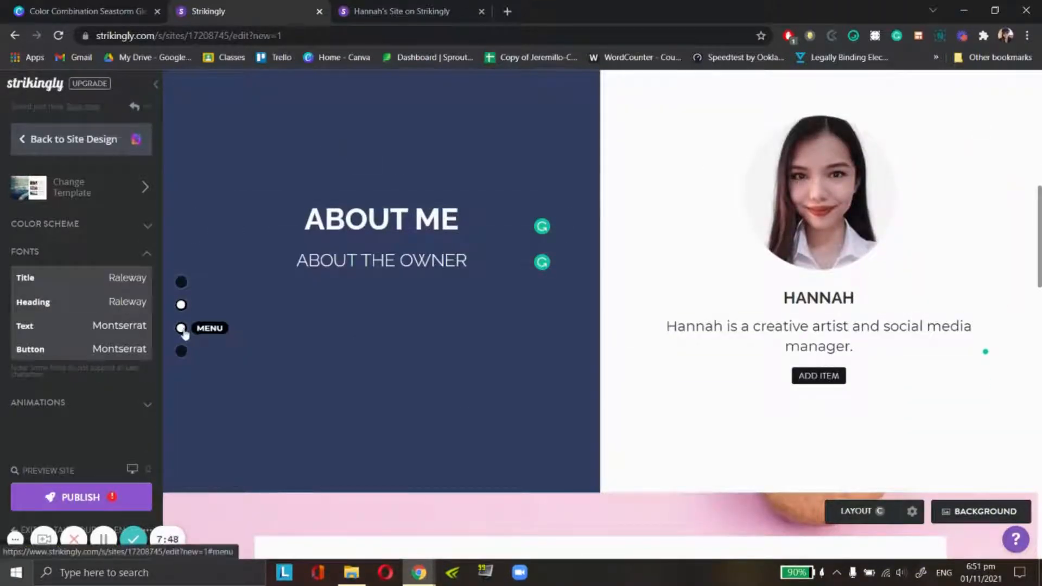
- Retitle the Sweet Classics section "SERVICES/PORTFOLIO" and delete its subtitle
{"action": "left_click", "coordinate": [181, 328]}
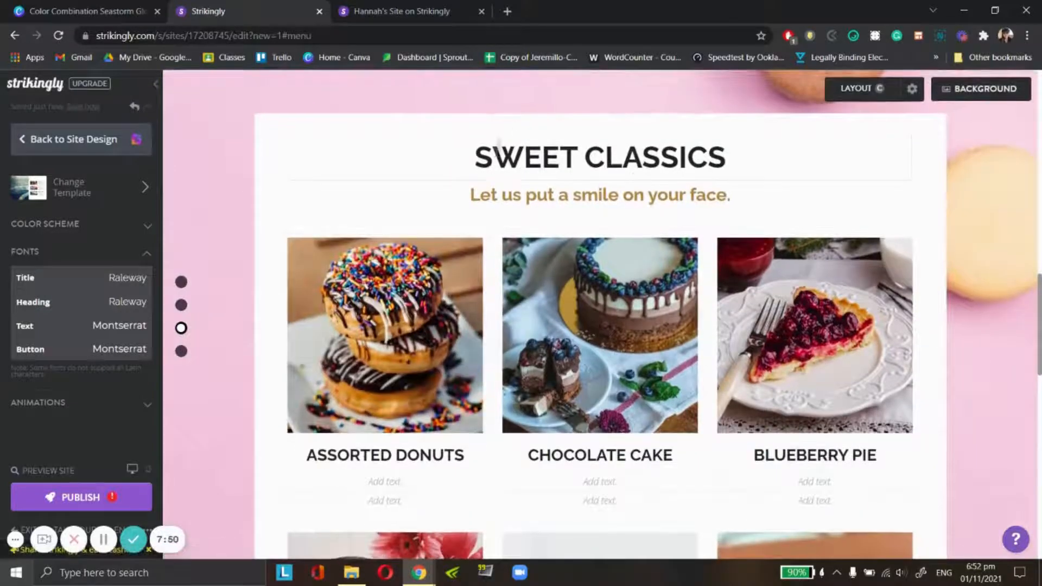
{"action": "triple_click", "coordinate": [496, 153]}
{"action": "left_click_drag", "start_coordinate": [634, 156], "coordinate": [550, 155]}
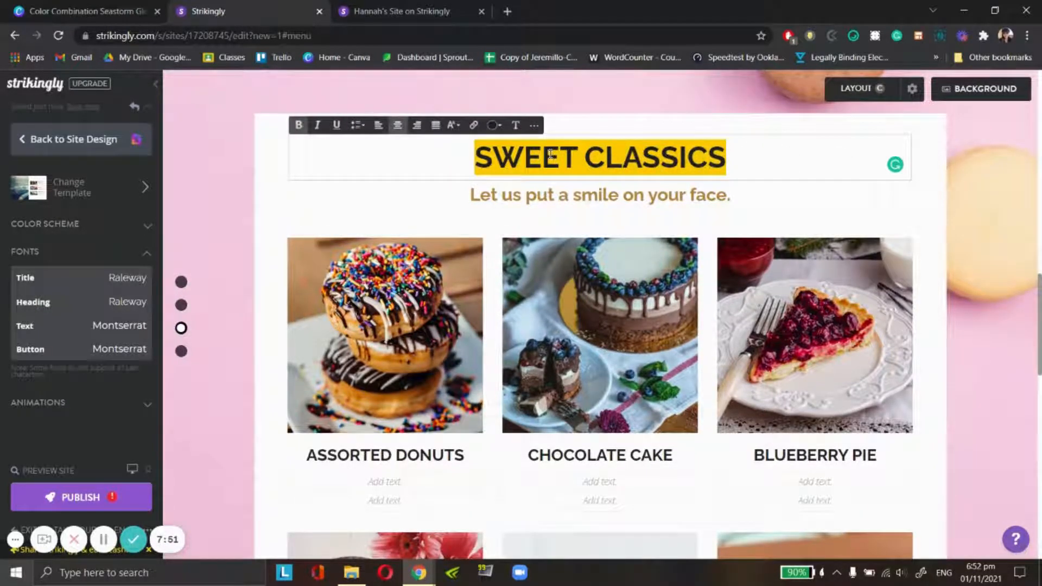
{"action": "type", "text": "SERVICES/POR"}
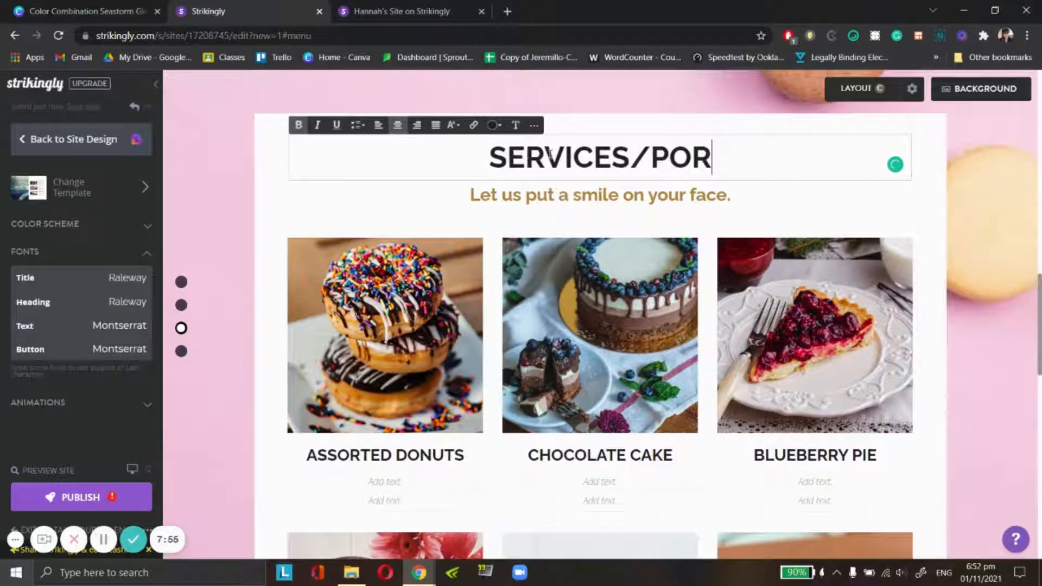
{"action": "type", "text": "TFOLIO"}
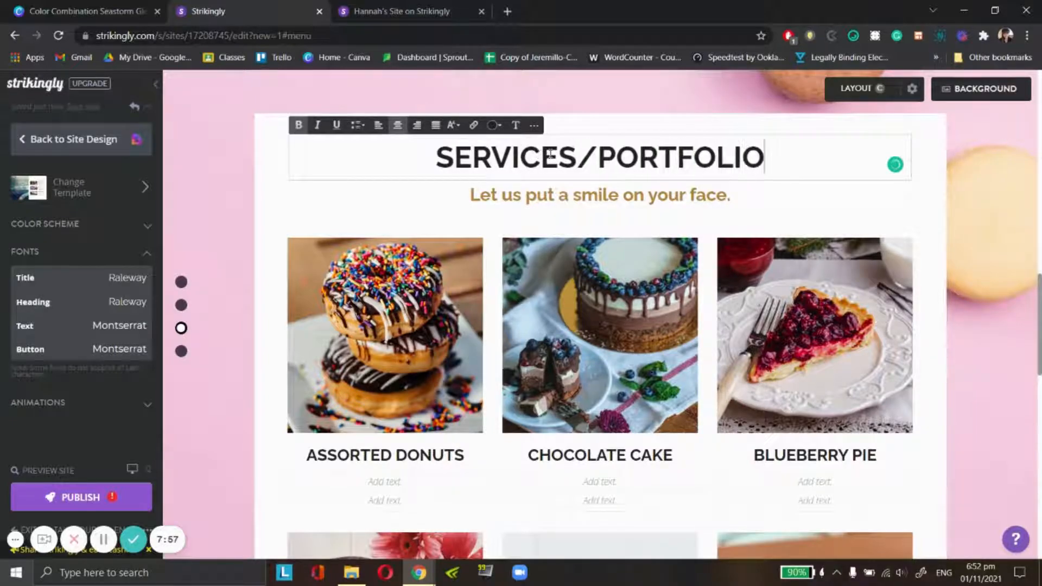
{"action": "triple_click", "coordinate": [740, 197]}
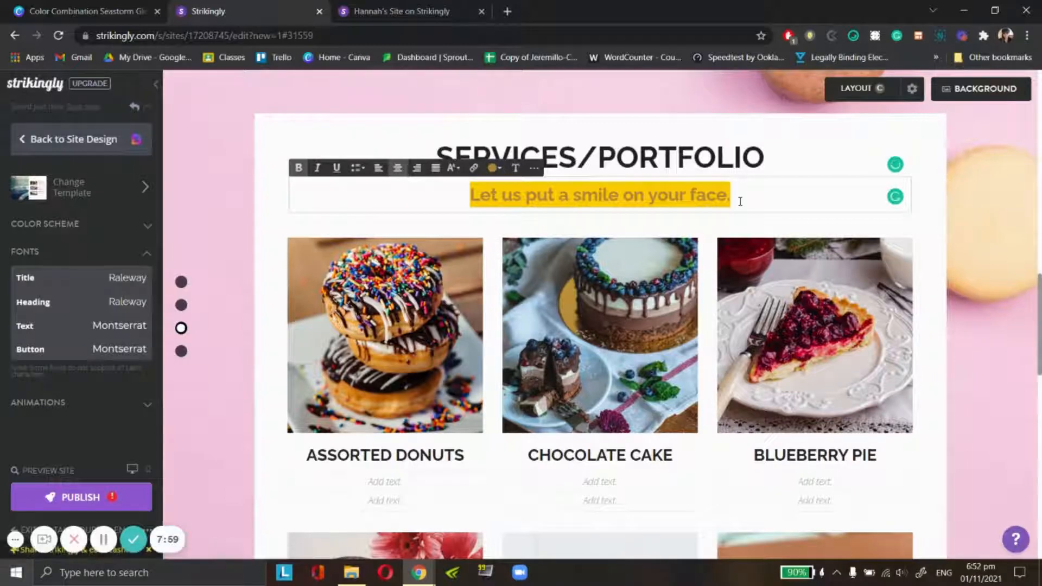
{"action": "key", "text": "BackSpace"}
{"action": "left_click", "coordinate": [976, 206]}
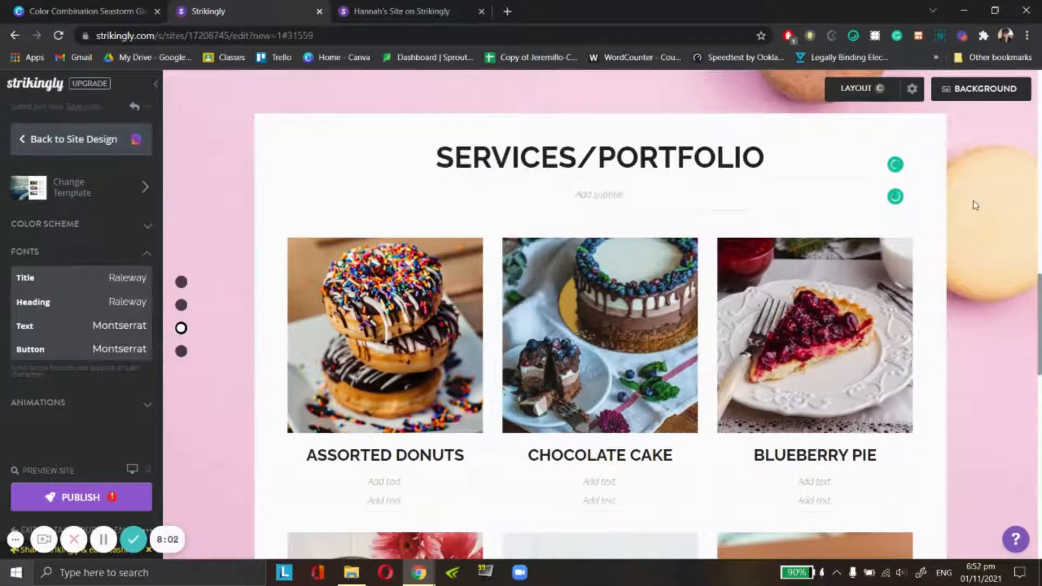
- Replace the Services/Portfolio section's background image with the uploaded light lavender design with striped circles
{"action": "left_click", "coordinate": [981, 88]}
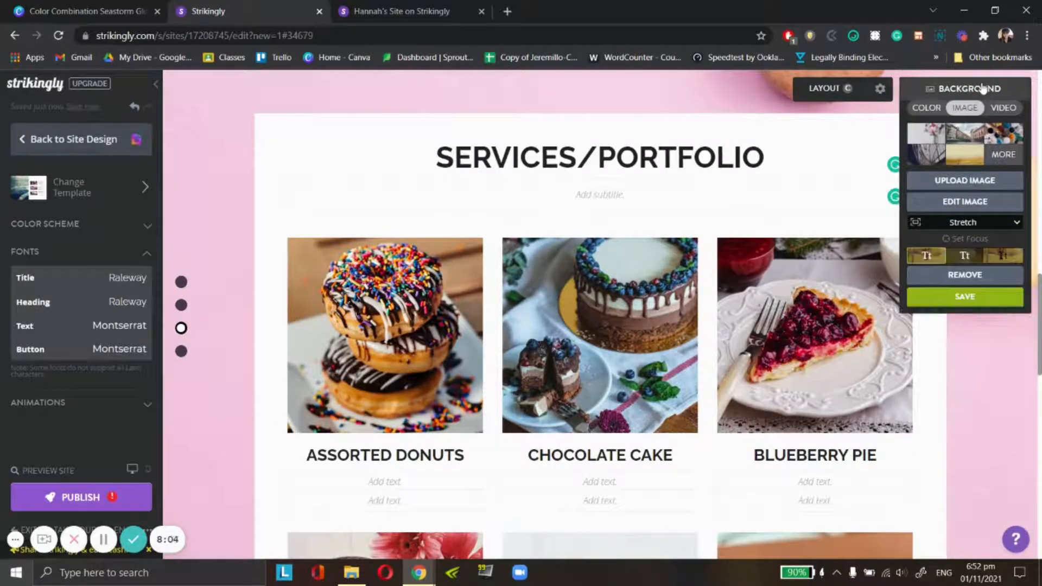
{"action": "left_click", "coordinate": [932, 179]}
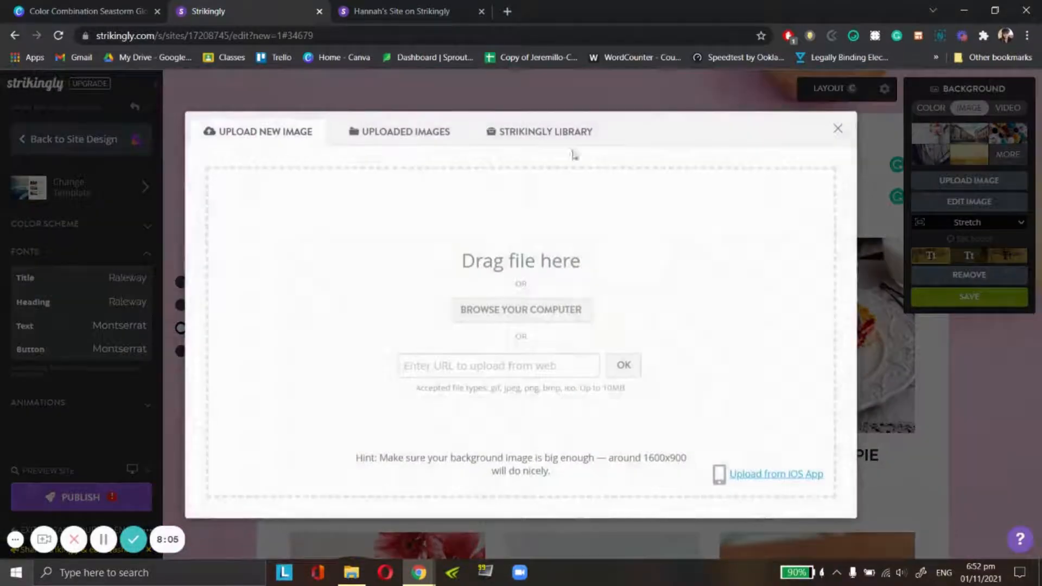
{"action": "left_click", "coordinate": [372, 140]}
{"action": "scroll", "coordinate": [428, 250], "scroll_direction": "down", "scroll_amount": 3}
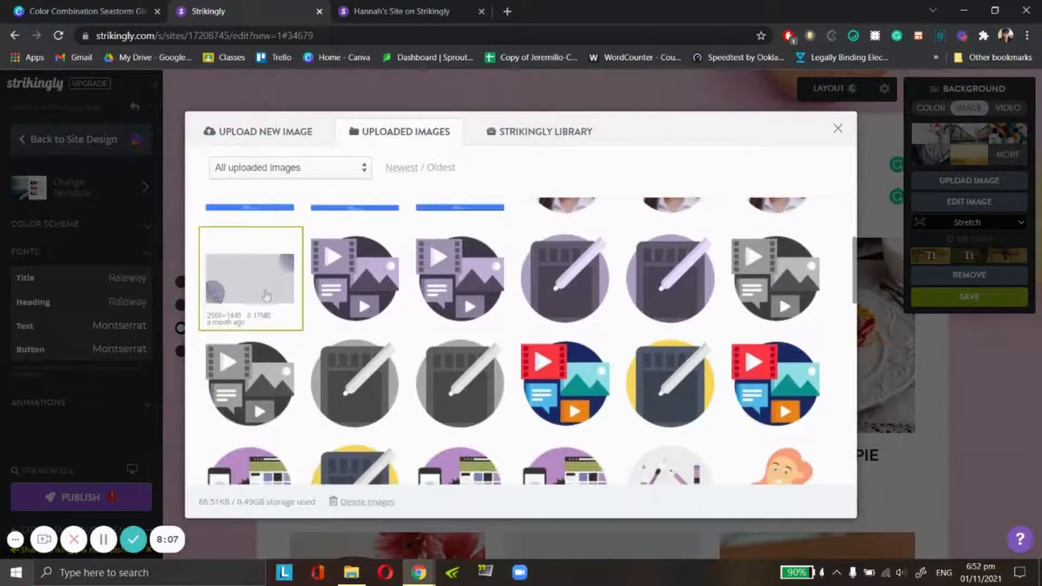
{"action": "left_click", "coordinate": [265, 292]}
{"action": "scroll", "coordinate": [1003, 321], "scroll_direction": "down", "scroll_amount": 5}
{"action": "scroll", "coordinate": [1001, 319], "scroll_direction": "up", "scroll_amount": 6}
{"action": "scroll", "coordinate": [365, 316], "scroll_direction": "down", "scroll_amount": 5}
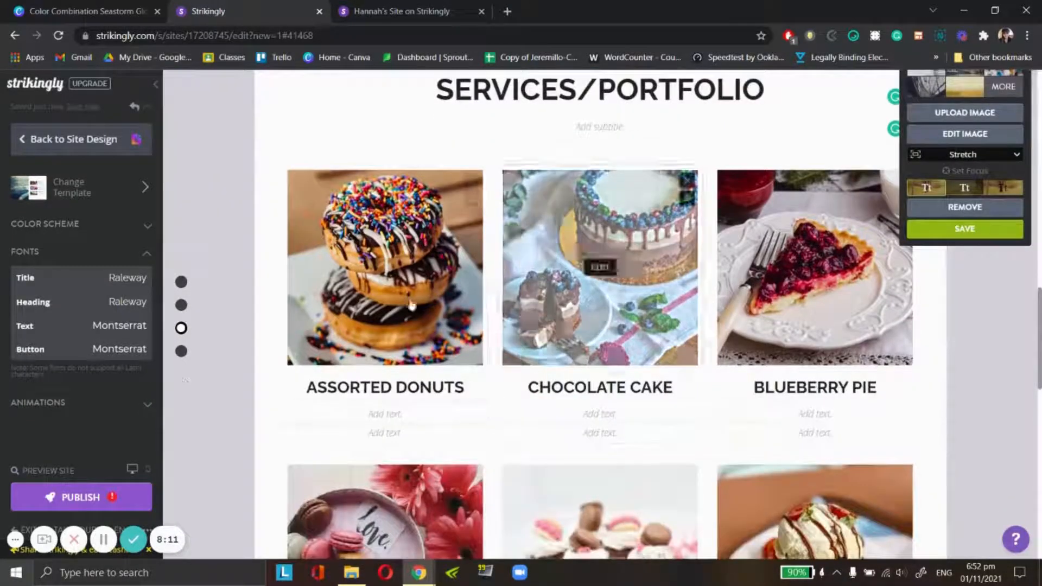
- Replace the Assorted Donuts picture with the larger purple video-and-photo media icon from the uploaded images
{"action": "scroll", "coordinate": [365, 317], "scroll_direction": "up", "scroll_amount": 2}
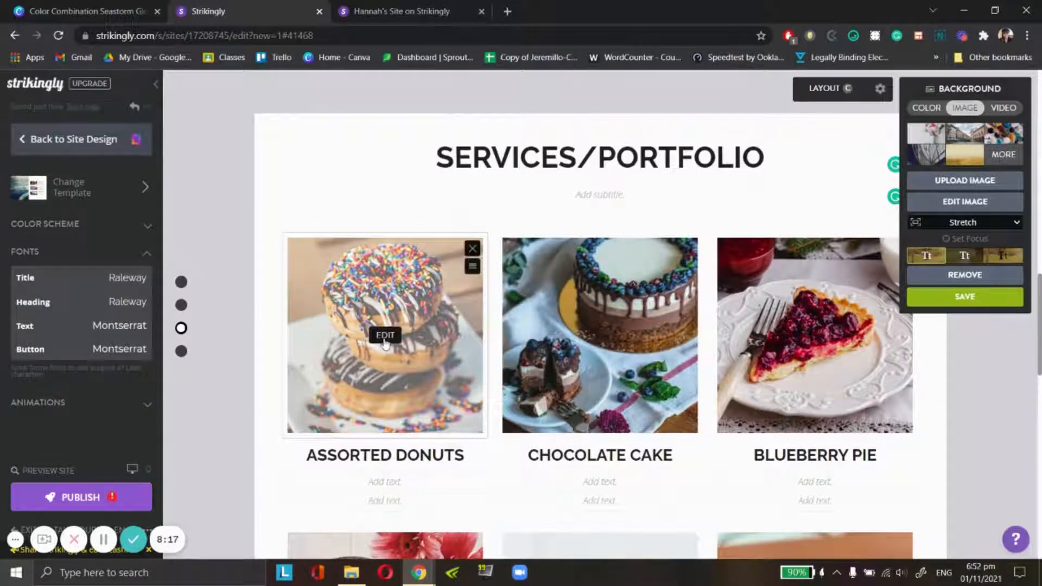
{"action": "left_click", "coordinate": [385, 337]}
{"action": "left_click", "coordinate": [398, 364]}
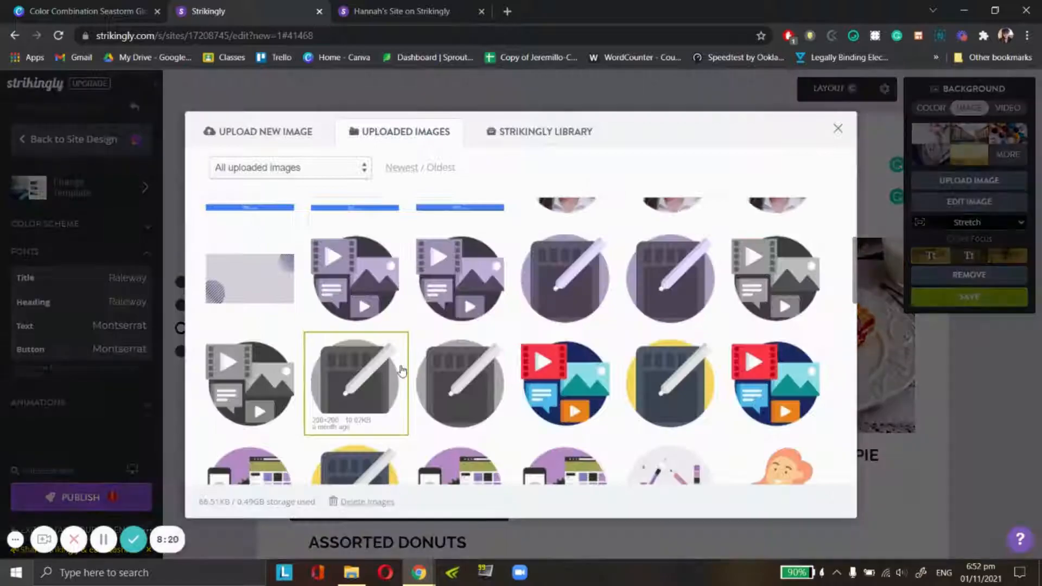
{"action": "scroll", "coordinate": [426, 295], "scroll_direction": "down", "scroll_amount": 3}
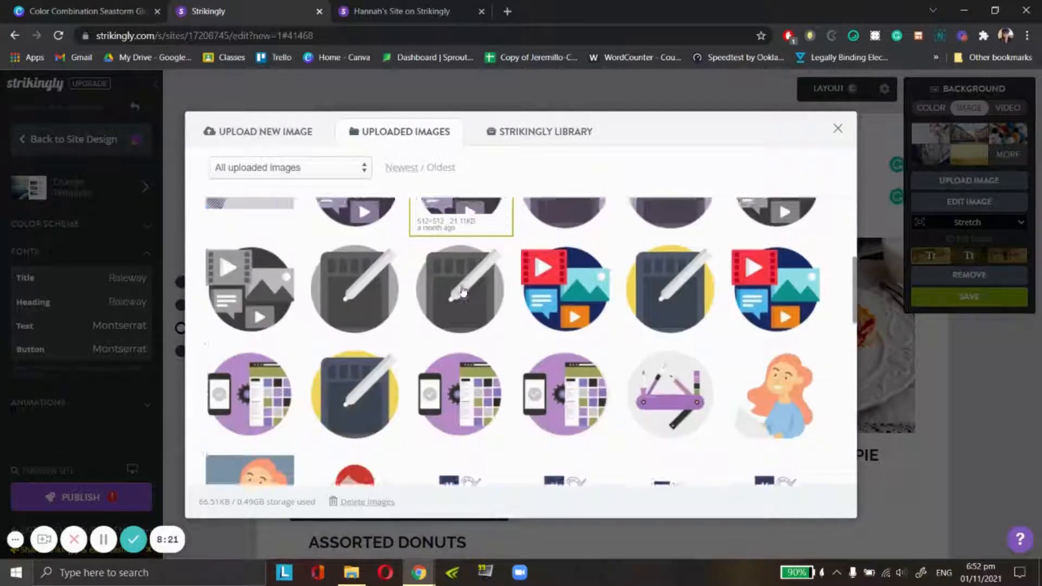
{"action": "scroll", "coordinate": [437, 337], "scroll_direction": "up", "scroll_amount": 5}
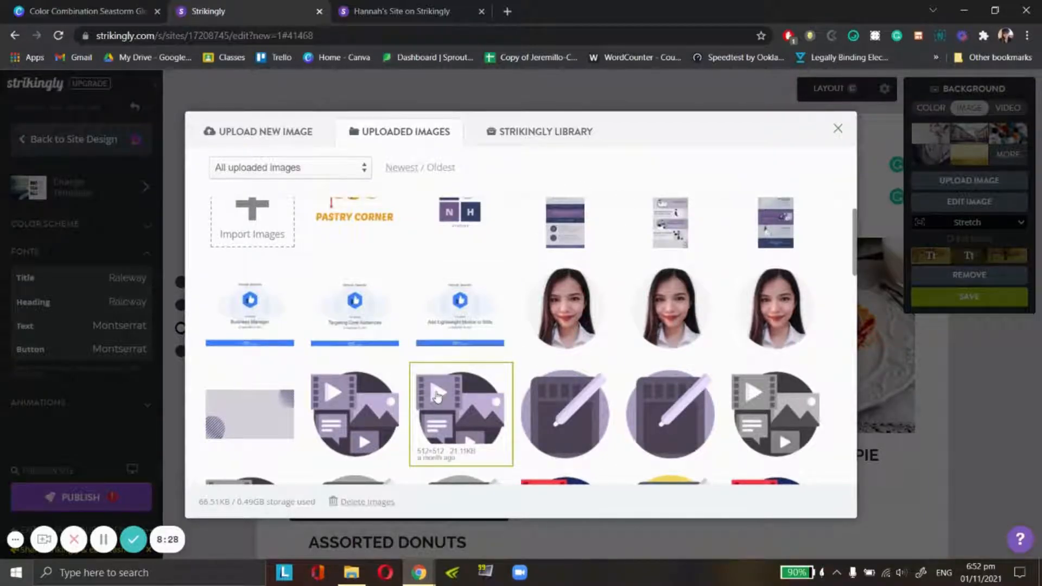
{"action": "left_click", "coordinate": [438, 397]}
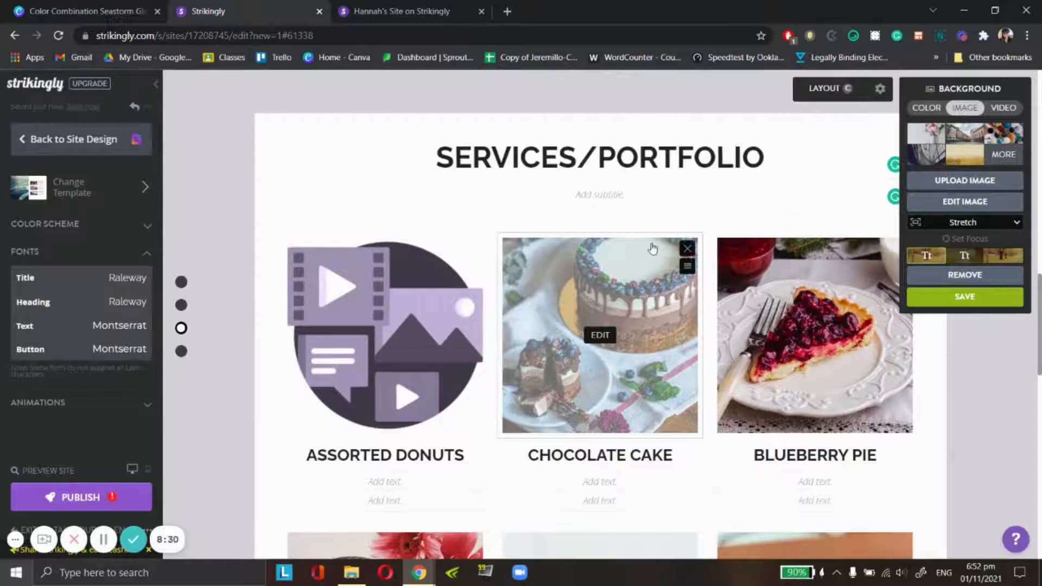
- Replace the Chocolate Cake picture with the 200×200 purple pen-tablet icon from the uploaded images
{"action": "left_click", "coordinate": [602, 335]}
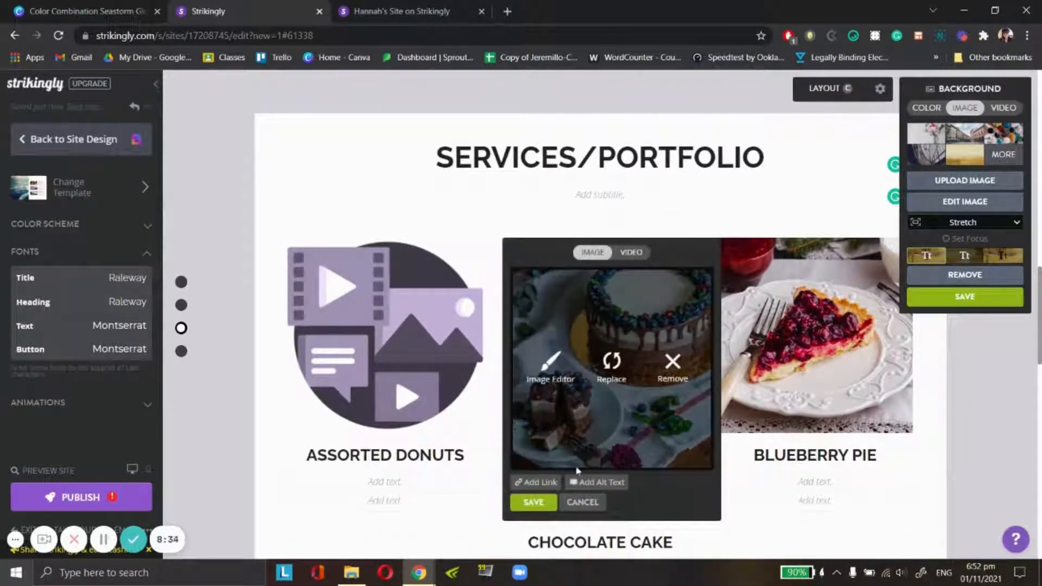
{"action": "left_click", "coordinate": [612, 364]}
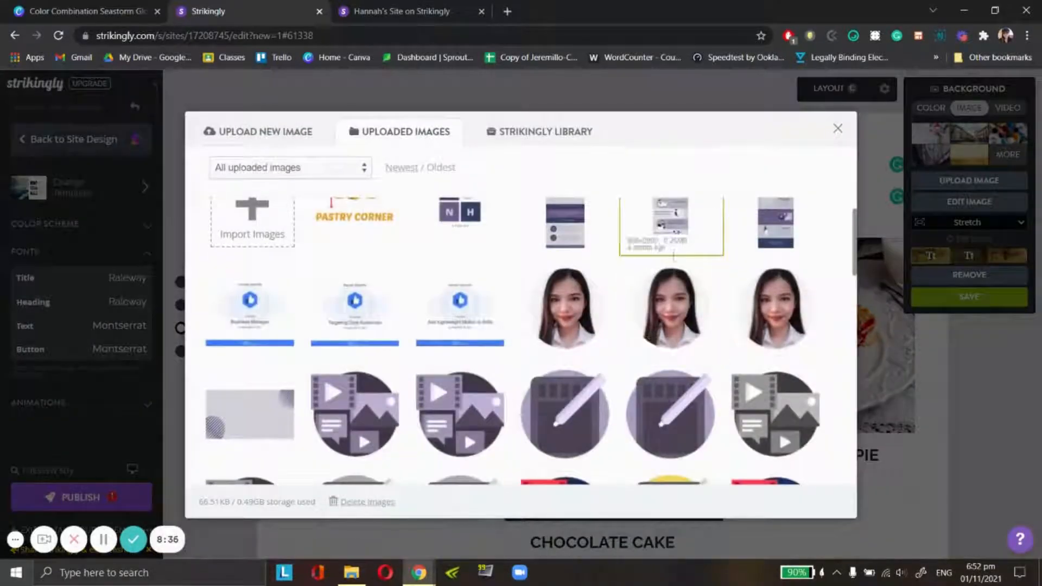
{"action": "scroll", "coordinate": [674, 251], "scroll_direction": "down", "scroll_amount": 5}
{"action": "scroll", "coordinate": [674, 353], "scroll_direction": "up", "scroll_amount": 2}
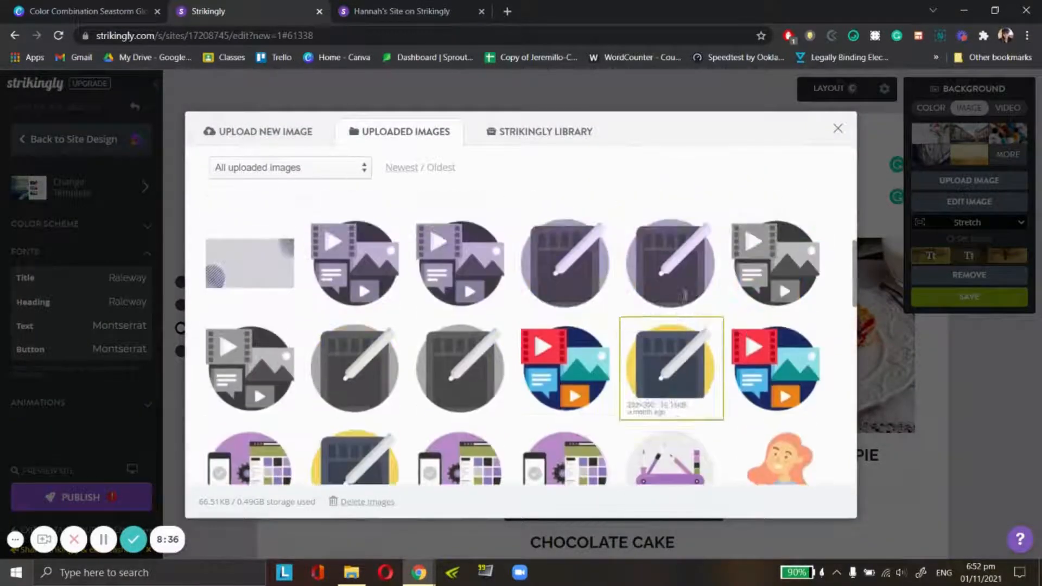
{"action": "left_click", "coordinate": [580, 266]}
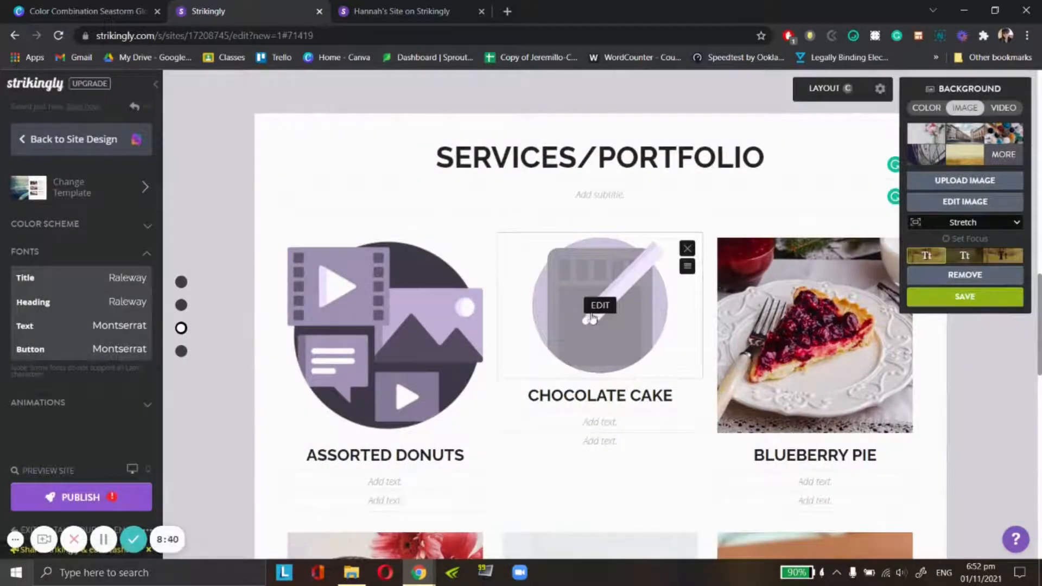
- Swap the Chocolate Cake item's image for the larger version of the purple pen-tablet icon from the uploaded images
{"action": "left_click", "coordinate": [600, 307]}
{"action": "left_click", "coordinate": [611, 331]}
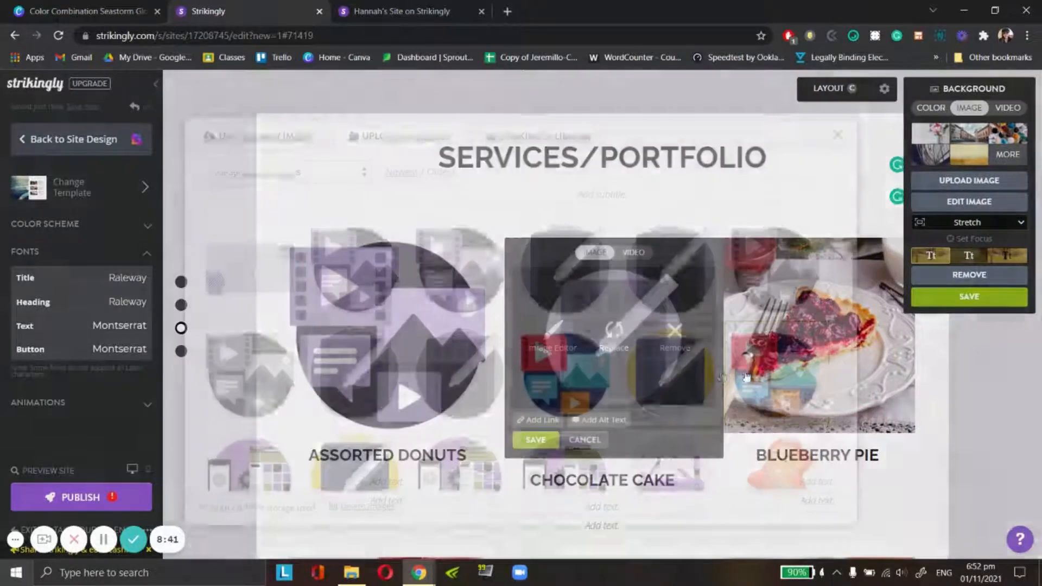
{"action": "left_click", "coordinate": [675, 279]}
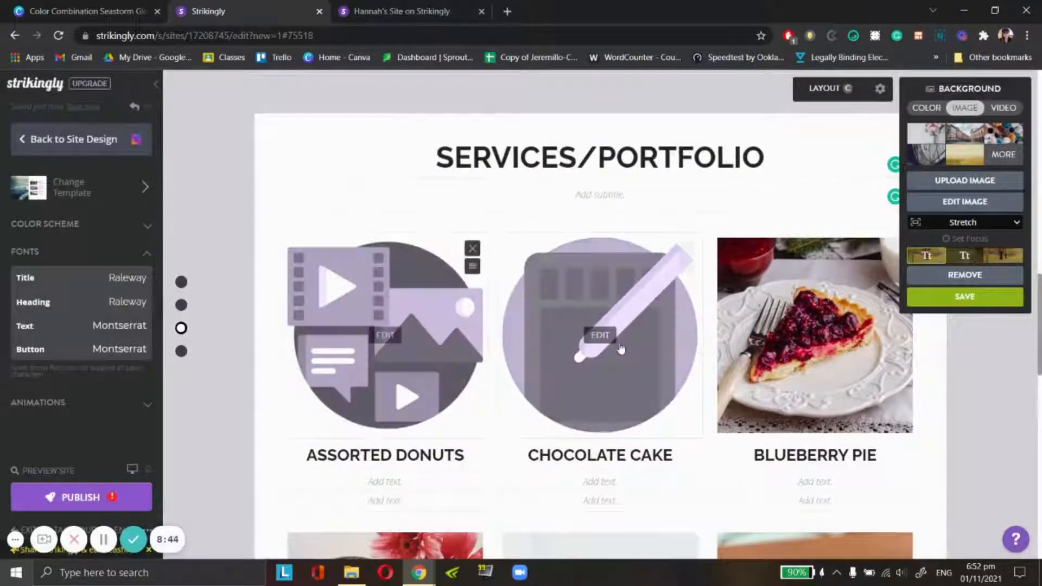
- Save the section's background settings and delete every portfolio item except Assorted Donuts and Chocolate Cake
{"action": "scroll", "coordinate": [851, 334], "scroll_direction": "up", "scroll_amount": 1}
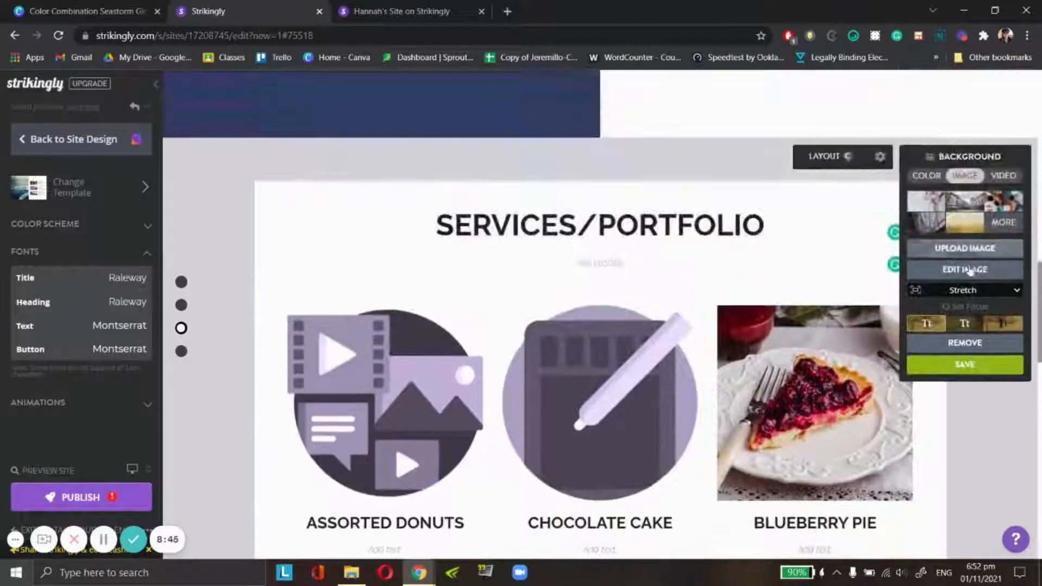
{"action": "left_click", "coordinate": [950, 371]}
{"action": "left_click", "coordinate": [902, 317]}
{"action": "left_click", "coordinate": [903, 318]}
{"action": "scroll", "coordinate": [903, 250], "scroll_direction": "down", "scroll_amount": 1}
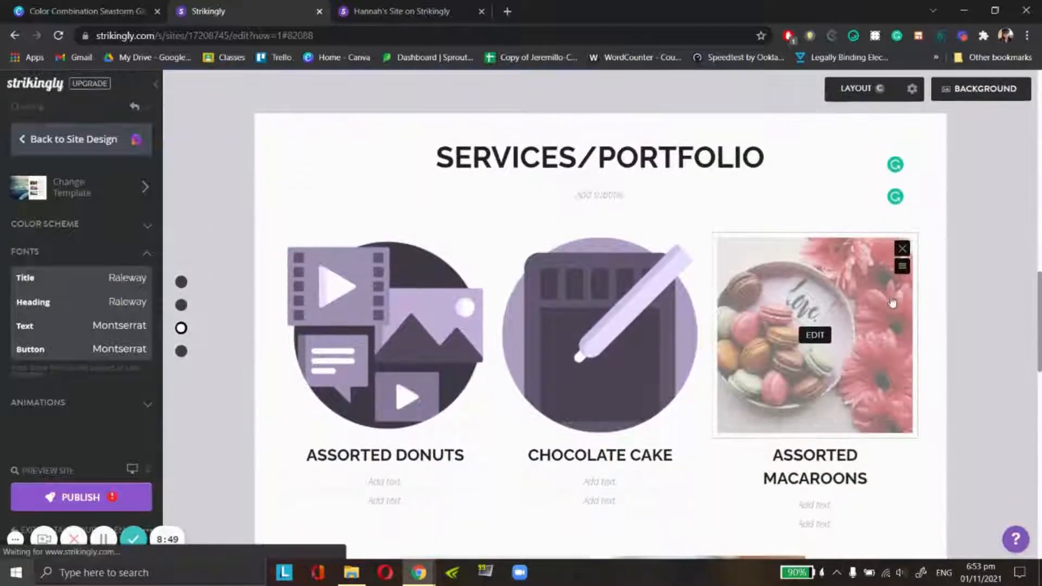
{"action": "left_click", "coordinate": [903, 250]}
{"action": "left_click", "coordinate": [903, 249]}
{"action": "left_click", "coordinate": [903, 250]}
{"action": "left_click", "coordinate": [903, 250]}
{"action": "left_click", "coordinate": [903, 250]}
{"action": "left_click", "coordinate": [903, 250]}
{"action": "scroll", "coordinate": [675, 393], "scroll_direction": "down", "scroll_amount": 2}
{"action": "scroll", "coordinate": [244, 412], "scroll_direction": "up", "scroll_amount": 4}
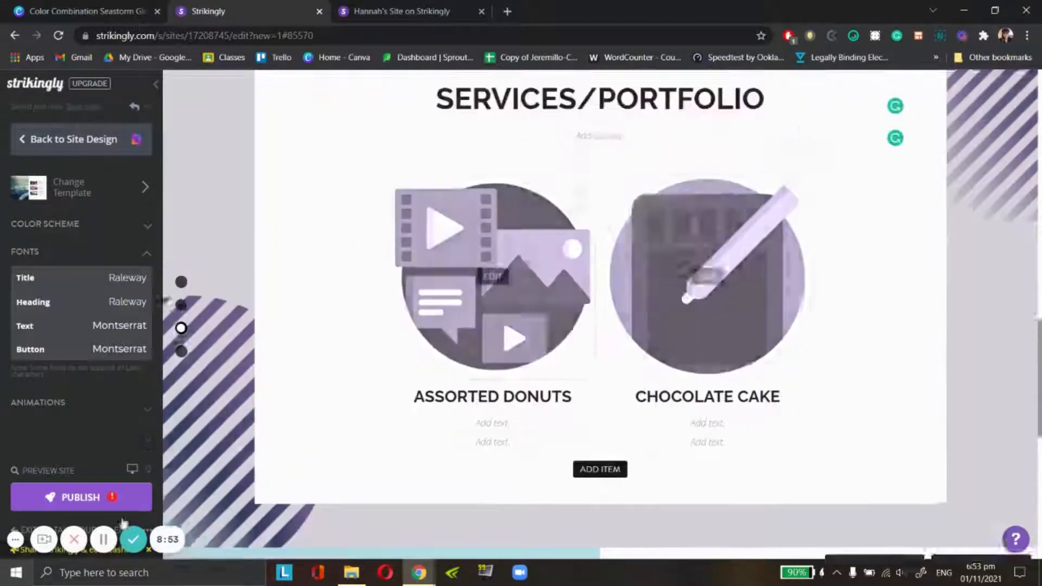